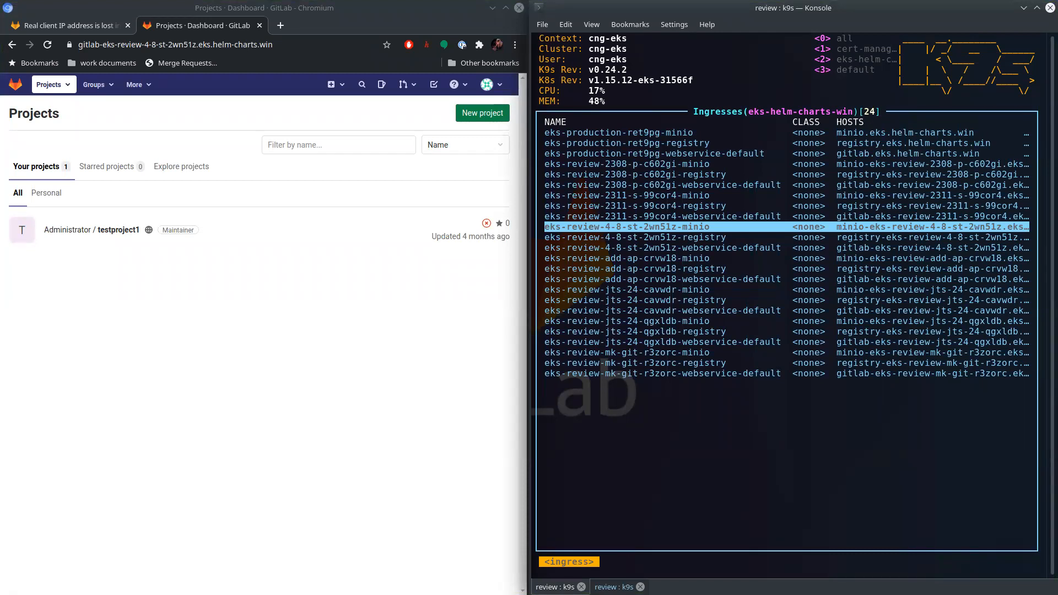
- Examine the summary and reproduction steps of the "Real client IP address is lost in EKS" issue, including its proxy protocol annotation
{"action": "left_click", "coordinate": [64, 25]}
{"action": "left_click", "coordinate": [318, 327]}
{"action": "key", "text": "Home"}
{"action": "scroll", "coordinate": [311, 283], "scroll_direction": "down", "scroll_amount": 2}
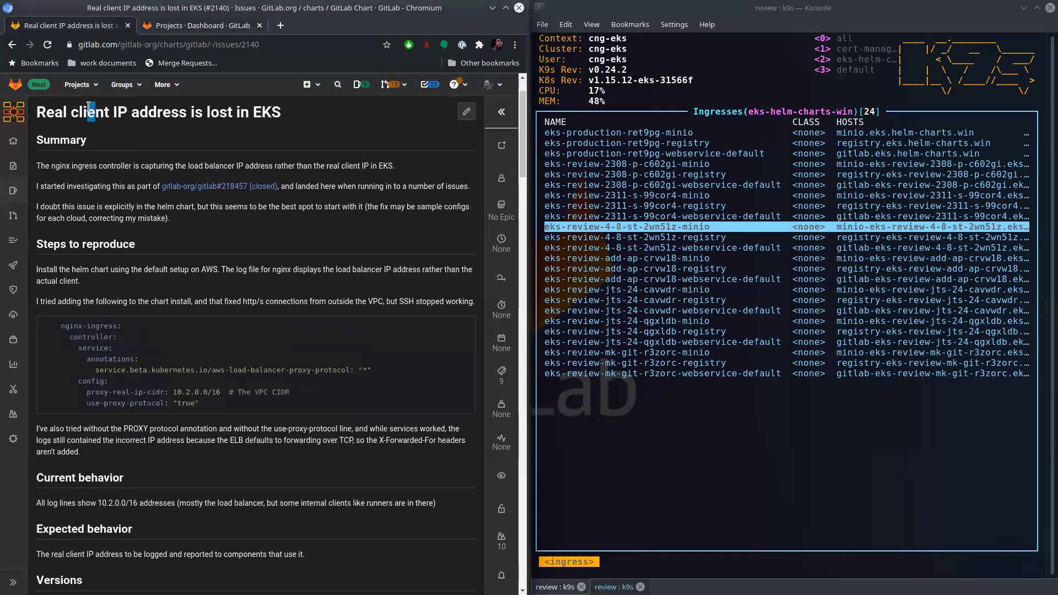
{"action": "left_click_drag", "start_coordinate": [87, 111], "coordinate": [280, 111]}
{"action": "scroll", "coordinate": [349, 228], "scroll_direction": "down", "scroll_amount": 4}
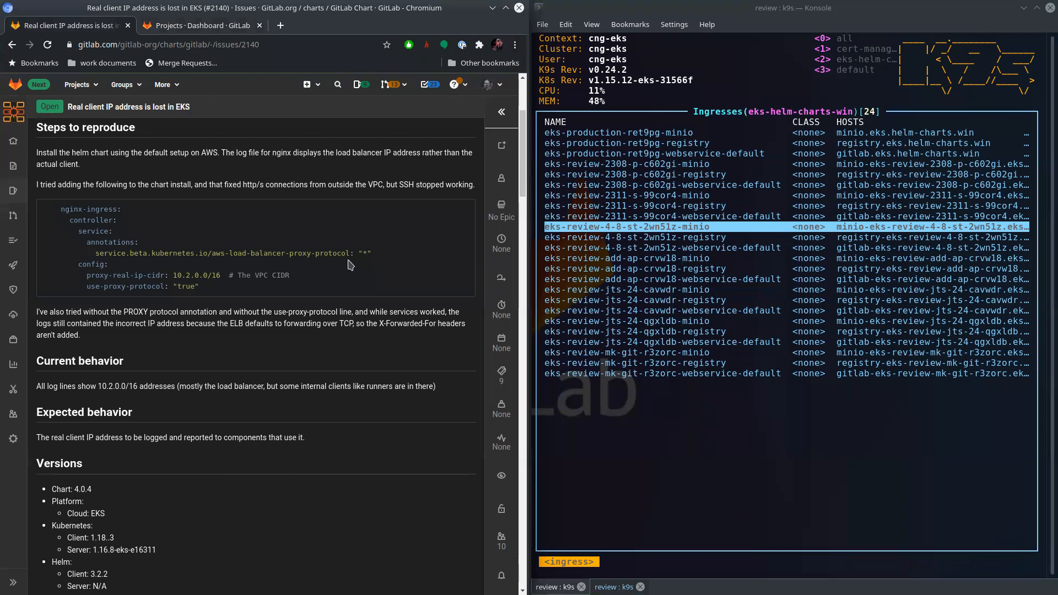
{"action": "mouse_move", "coordinate": [91, 253]}
{"action": "left_mouse_down"}
{"action": "mouse_move", "coordinate": [373, 253]}
{"action": "mouse_move", "coordinate": [246, 254]}
{"action": "left_mouse_up"}
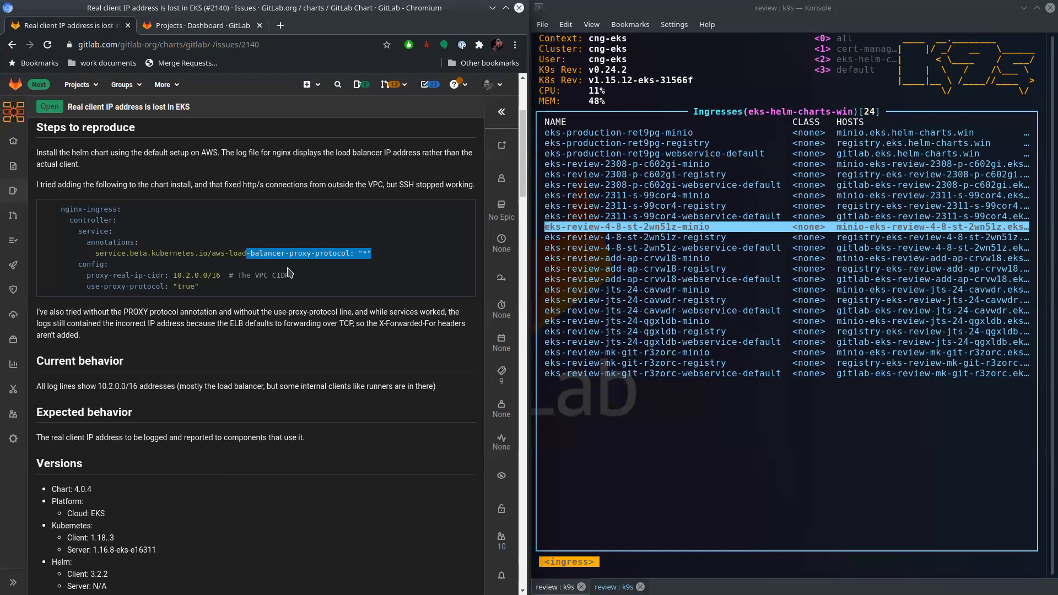
{"action": "left_click", "coordinate": [324, 339]}
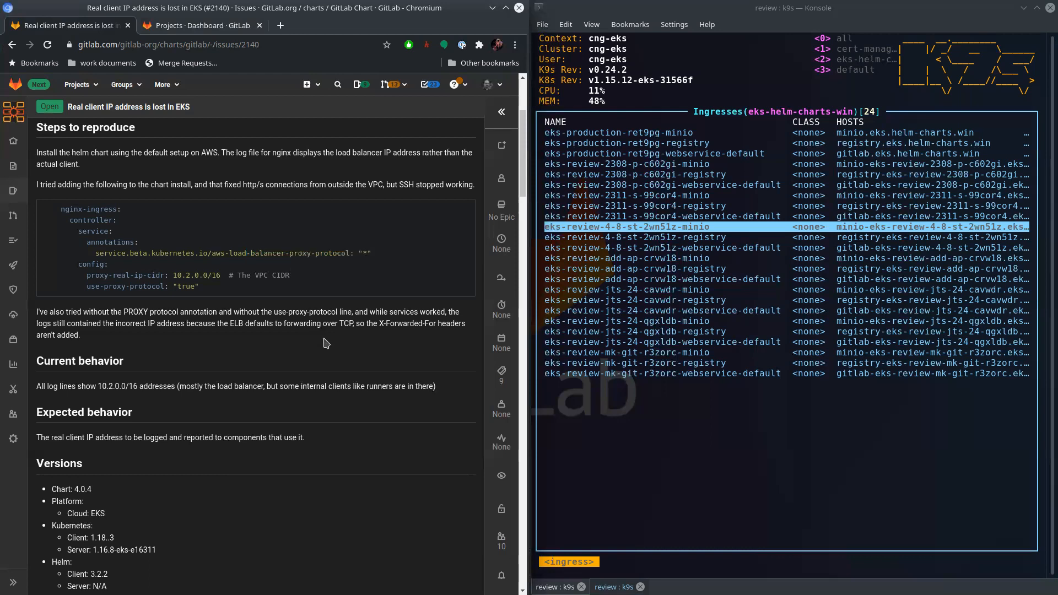
{"action": "scroll", "coordinate": [362, 342], "scroll_direction": "up", "scroll_amount": 3}
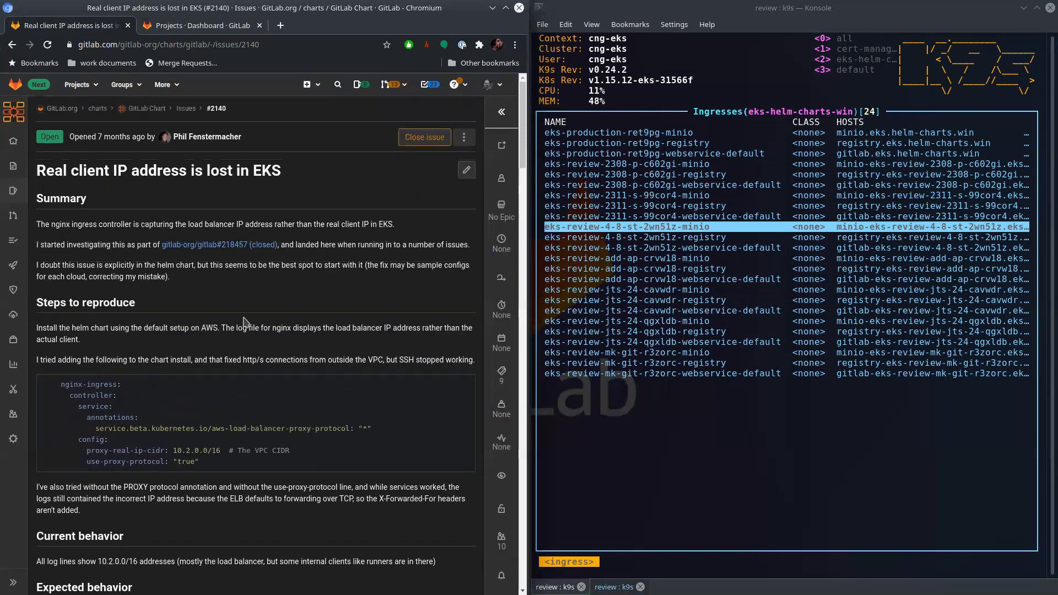
{"action": "left_click_drag", "start_coordinate": [233, 171], "coordinate": [73, 172]}
{"action": "left_click", "coordinate": [369, 288]}
- Read the issue comment that covers the nginx-ingress settings and the :PROXY suffix in the TCP configmap
{"action": "scroll", "coordinate": [378, 259], "scroll_direction": "down", "scroll_amount": 15}
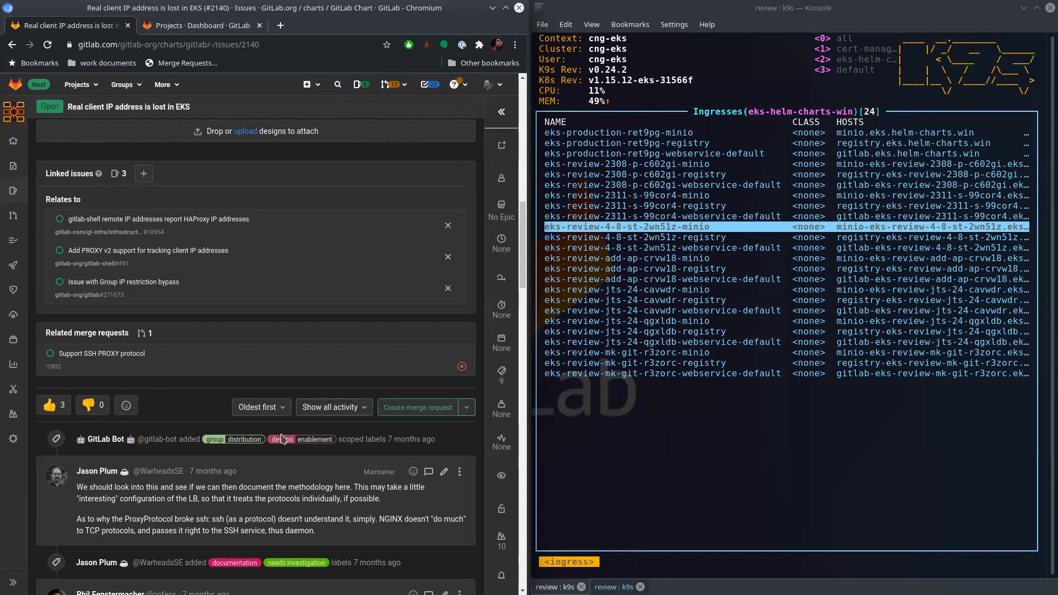
{"action": "scroll", "coordinate": [283, 435], "scroll_direction": "down", "scroll_amount": 4}
{"action": "scroll", "coordinate": [357, 424], "scroll_direction": "down", "scroll_amount": 4}
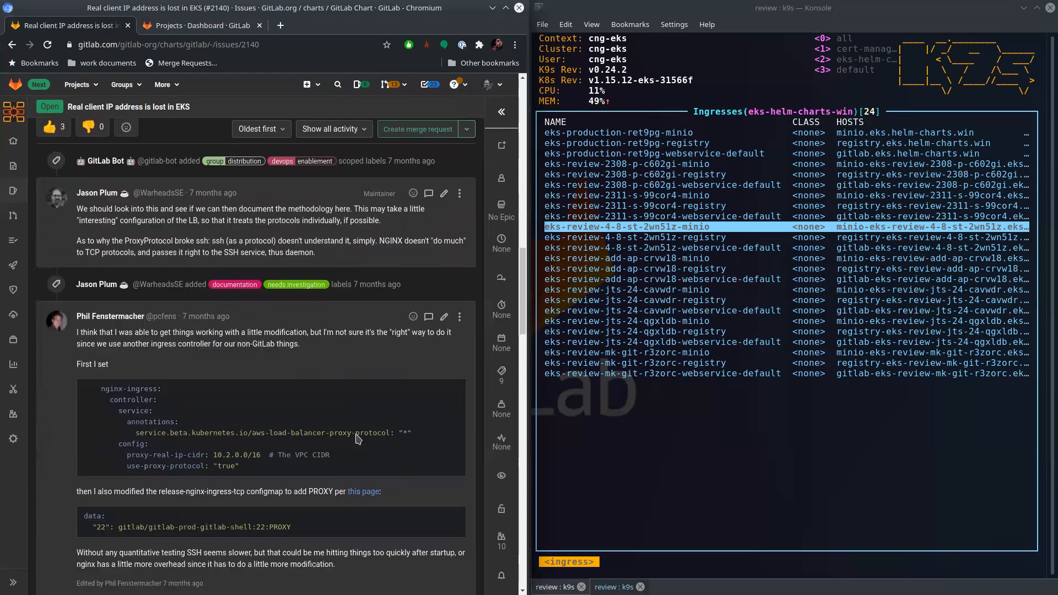
{"action": "left_click_drag", "start_coordinate": [292, 397], "coordinate": [262, 396]}
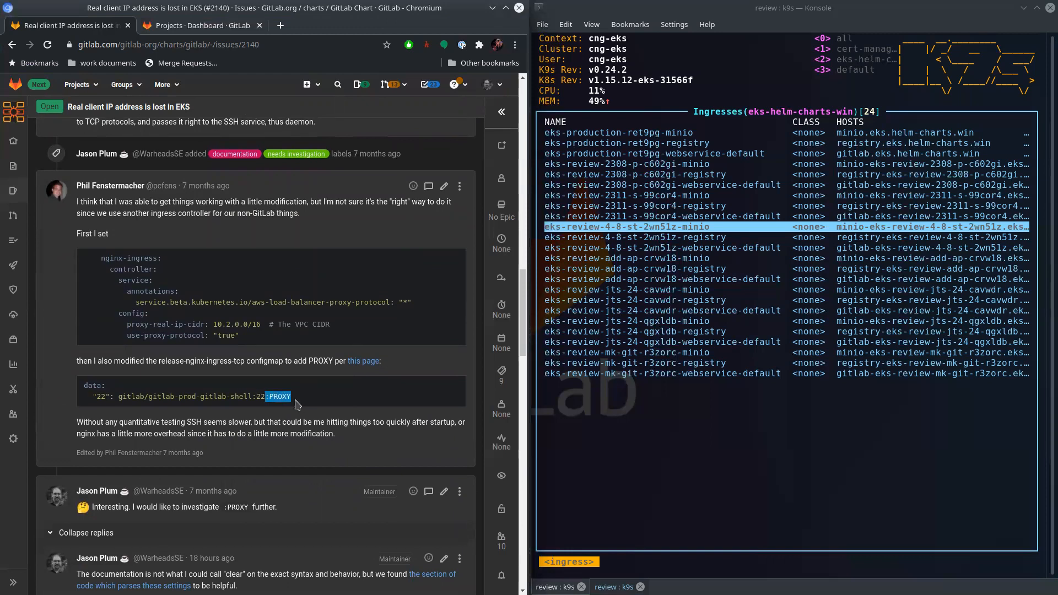
{"action": "scroll", "coordinate": [310, 405], "scroll_direction": "down", "scroll_amount": 1}
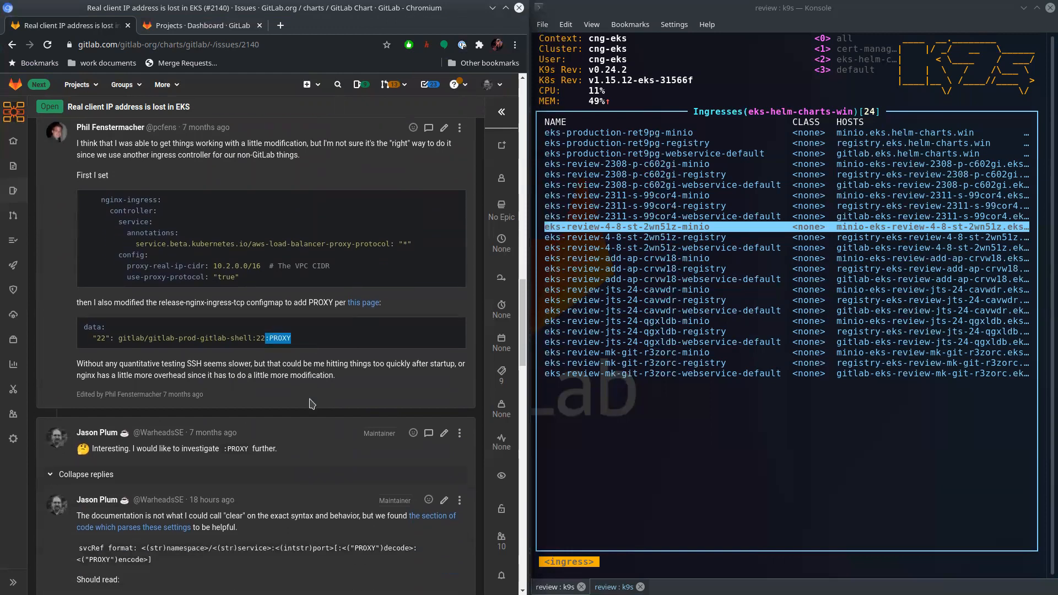
- Open the documentation page linked in the comment in a new tab and read the paragraph on the optional PROXY fields
{"action": "right_click", "coordinate": [365, 303]}
{"action": "left_click", "coordinate": [386, 313]}
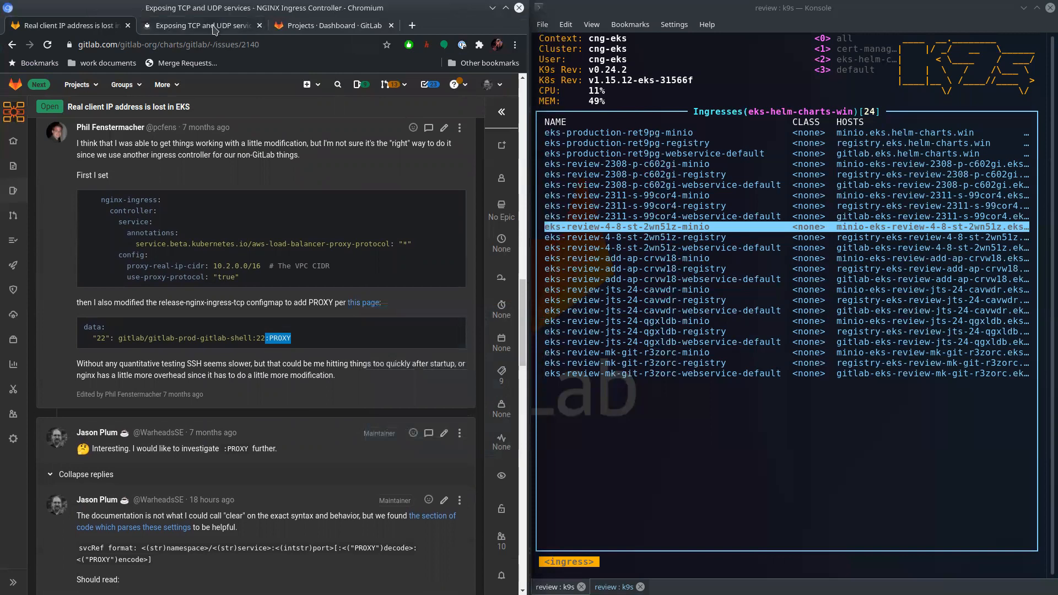
{"action": "key", "text": "ctrl+Tab"}
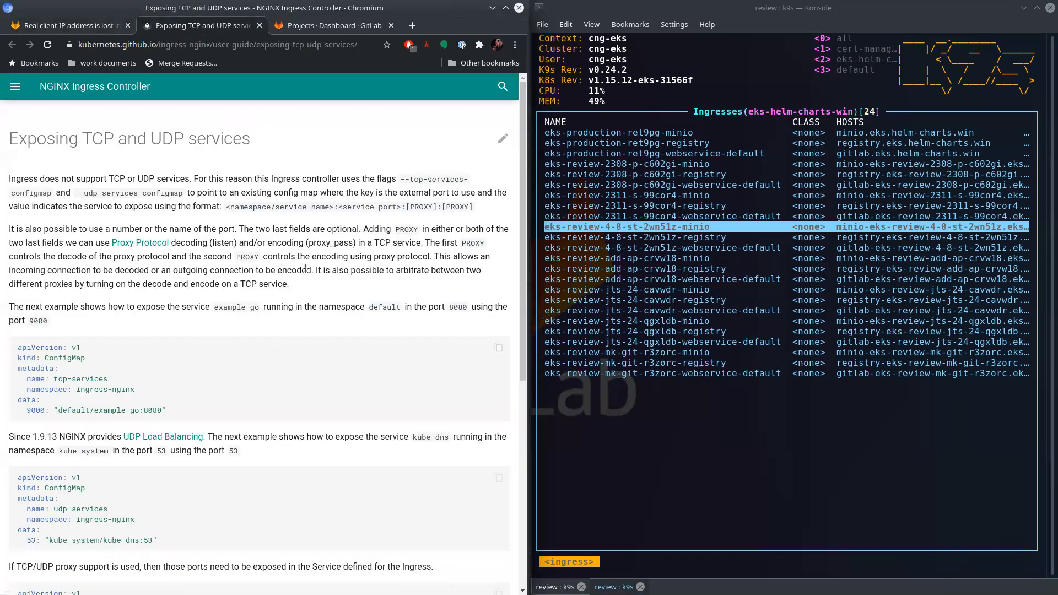
{"action": "left_click_drag", "start_coordinate": [290, 286], "coordinate": [2, 234]}
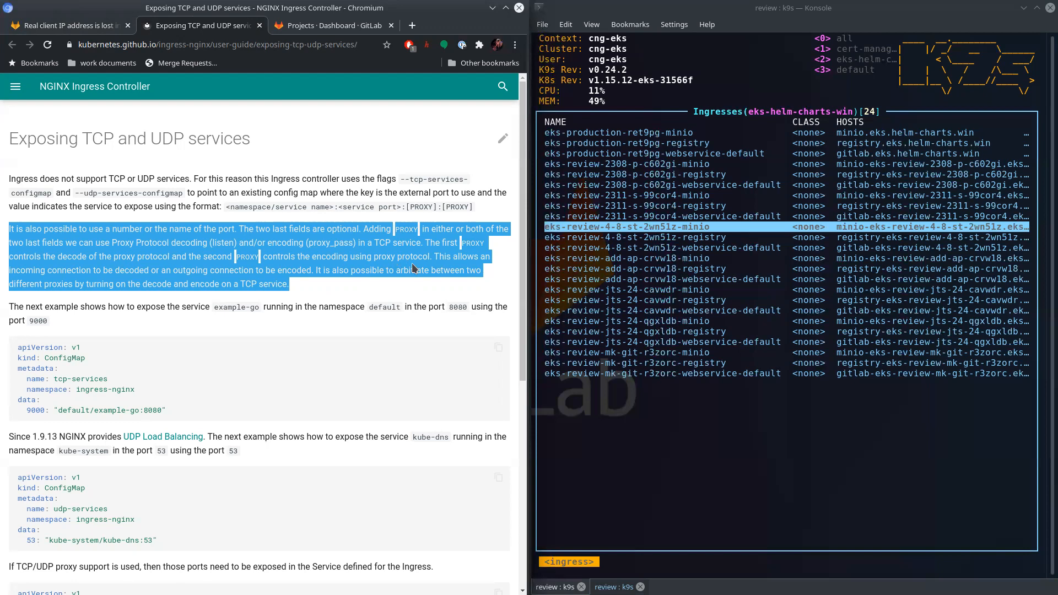
{"action": "left_click", "coordinate": [333, 270]}
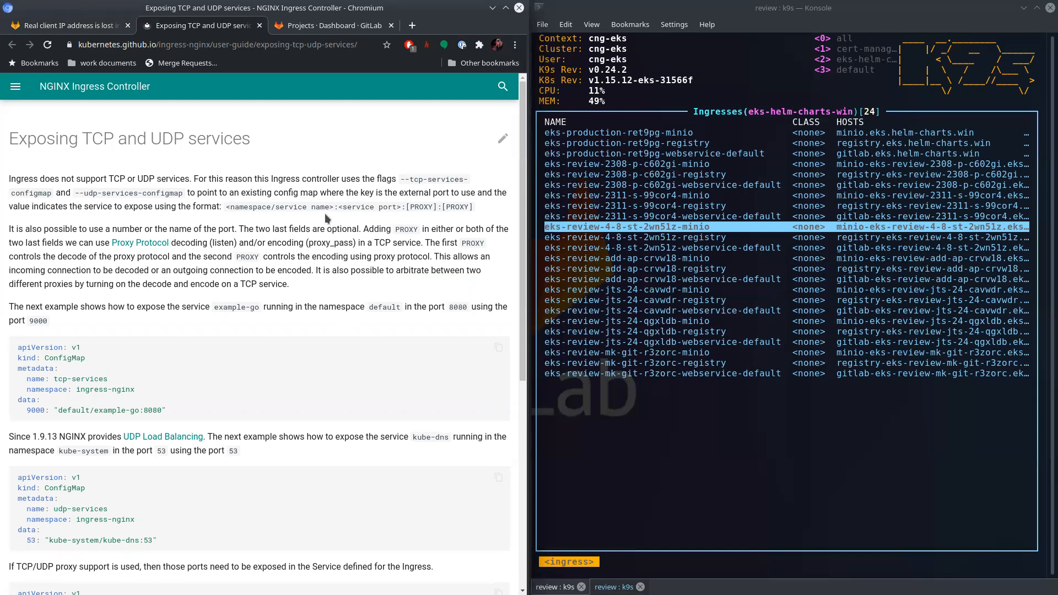
- Return to the issue and read the replies about the svcRef format and PROXY decoding and encoding
{"action": "left_click", "coordinate": [85, 25]}
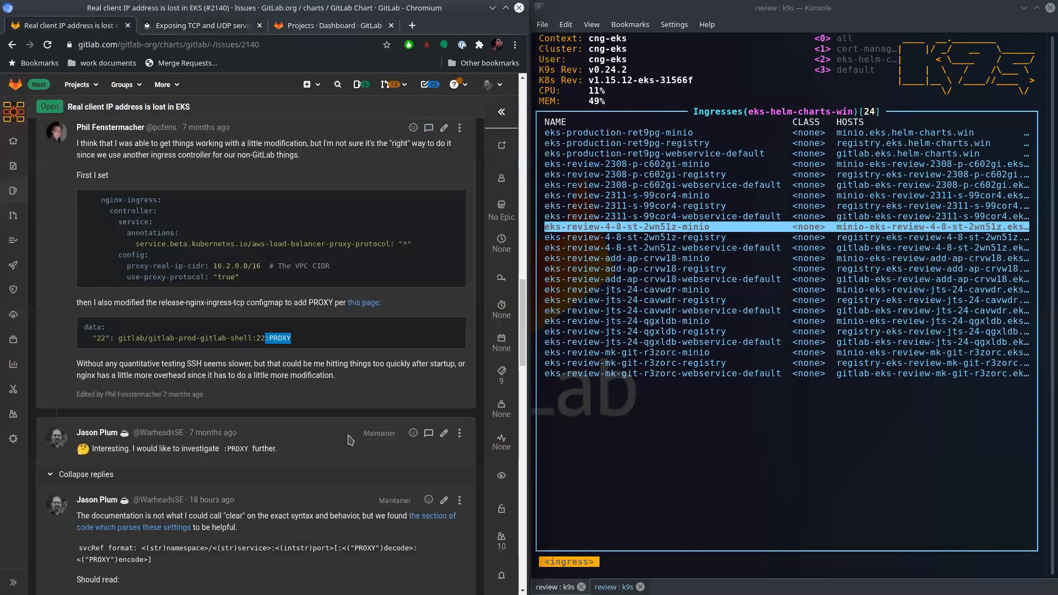
{"action": "scroll", "coordinate": [353, 414], "scroll_direction": "down", "scroll_amount": 5}
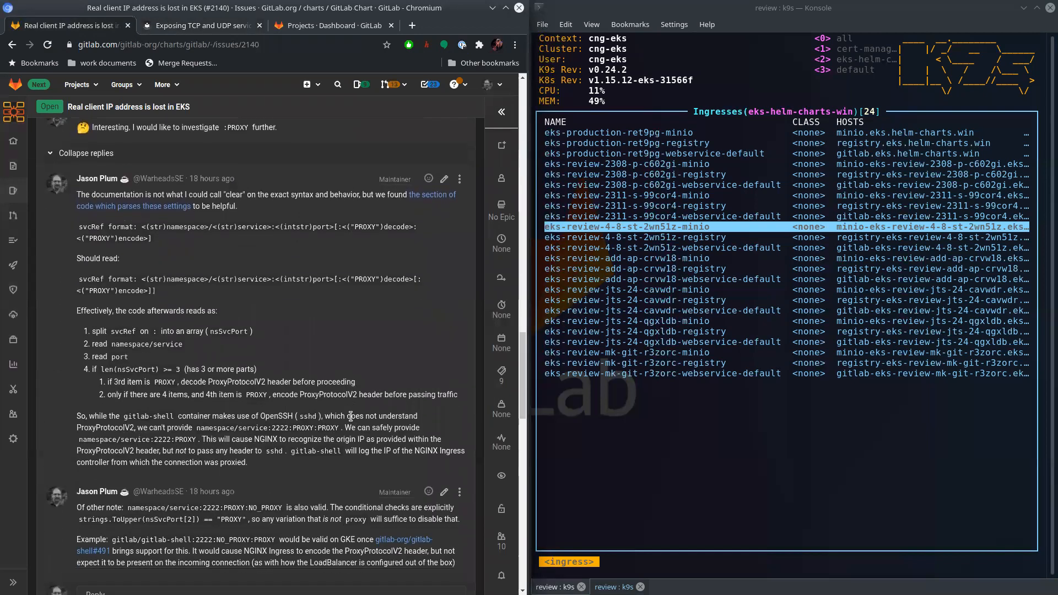
{"action": "scroll", "coordinate": [351, 414], "scroll_direction": "up", "scroll_amount": 1}
{"action": "scroll", "coordinate": [375, 310], "scroll_direction": "down", "scroll_amount": 1}
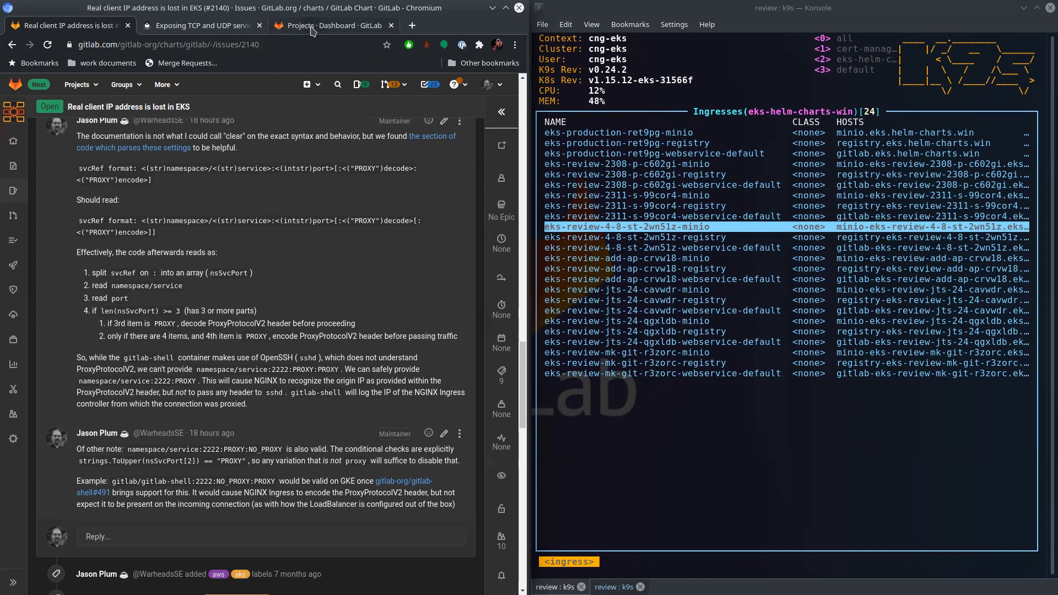
- Switch to the review GitLab instance and start creating a new project
{"action": "left_click", "coordinate": [816, 462]}
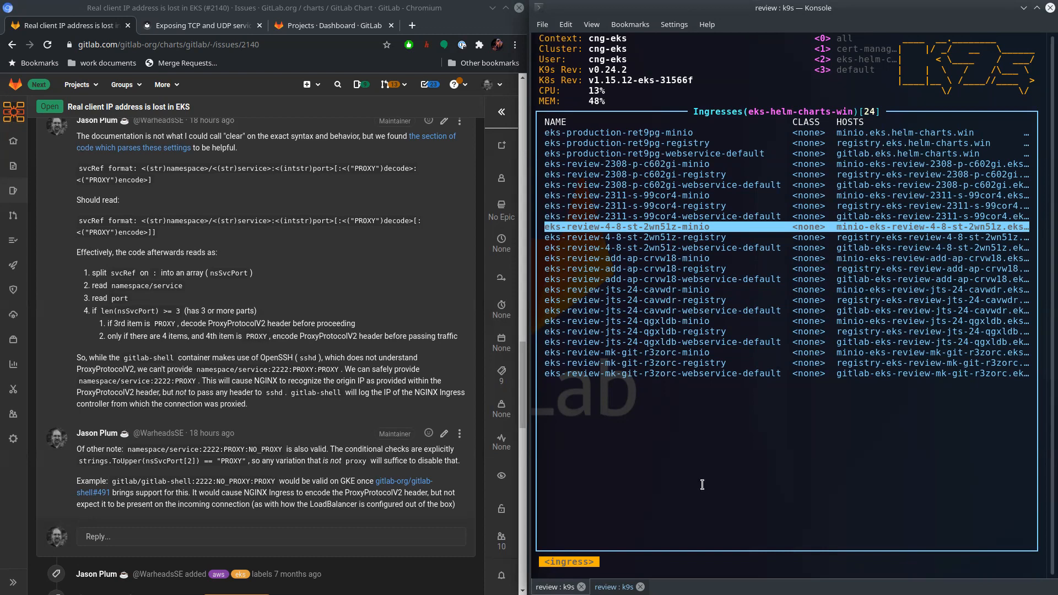
{"action": "left_click", "coordinate": [347, 23]}
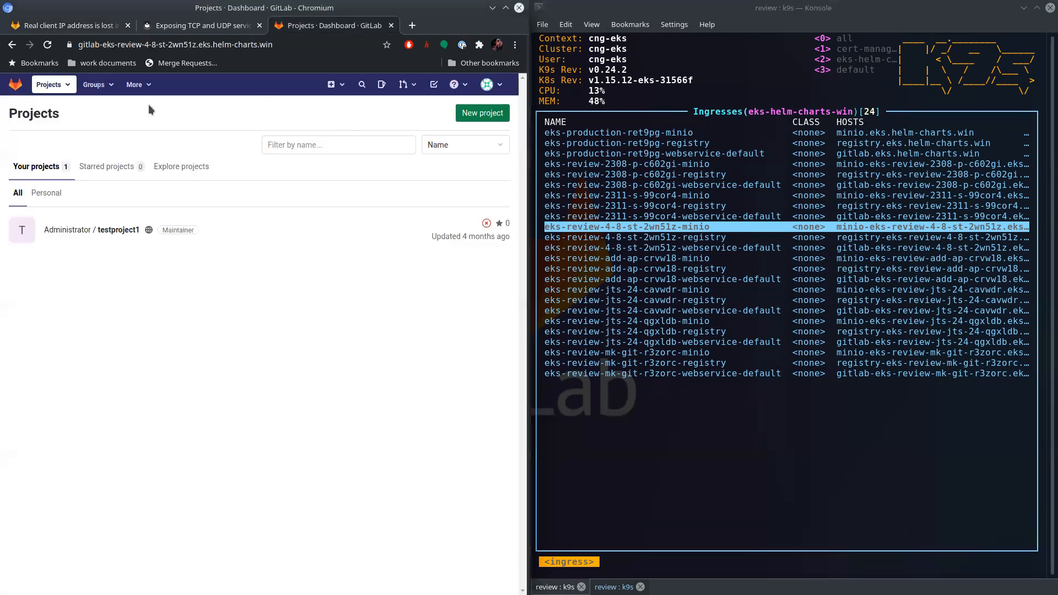
{"action": "left_click_drag", "start_coordinate": [98, 44], "coordinate": [251, 44]}
{"action": "left_click", "coordinate": [262, 326]}
{"action": "left_click", "coordinate": [331, 85]}
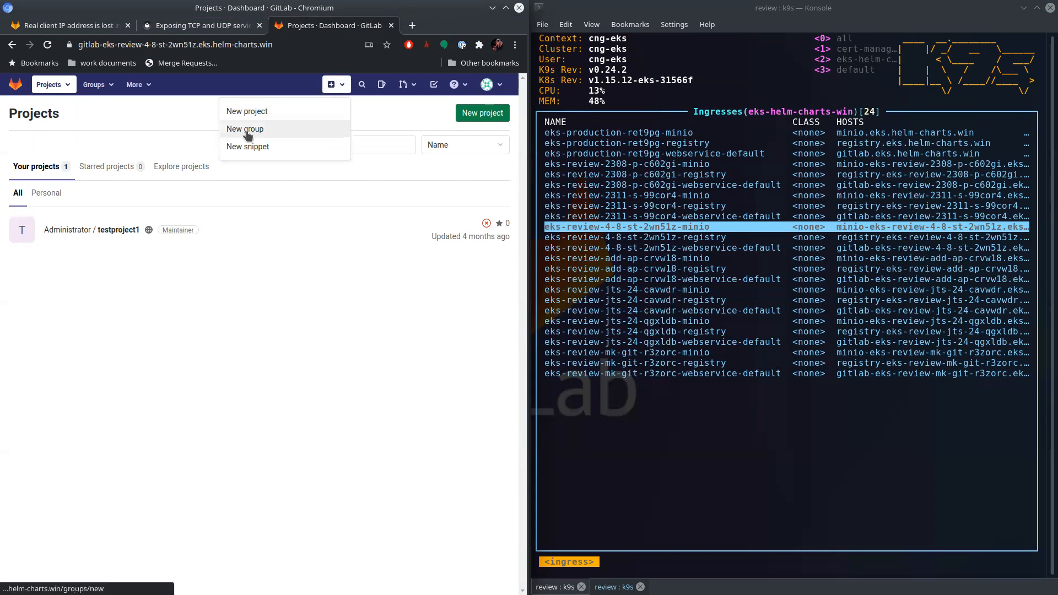
{"action": "left_click", "coordinate": [250, 105]}
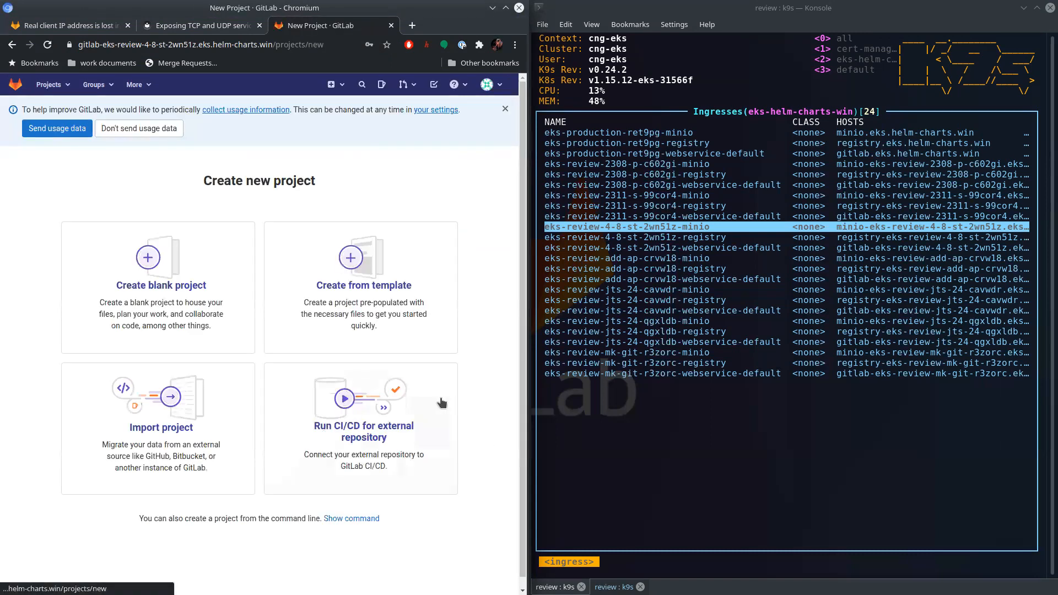
- Open a new Konsole terminal session and change into a fresh temporary directory with cd $(mktemp -d)
{"action": "left_click", "coordinate": [682, 511]}
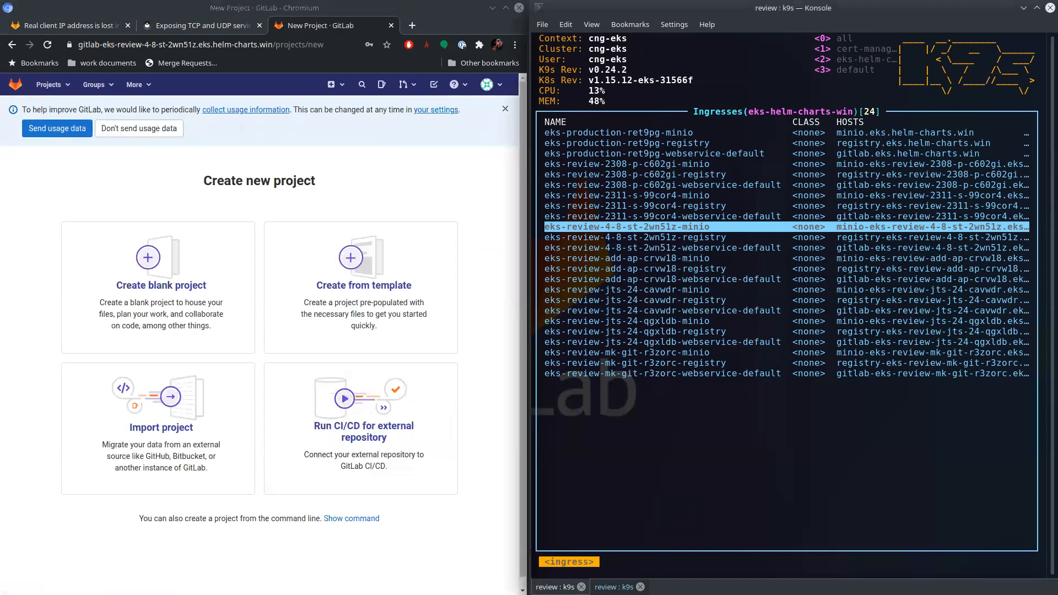
{"action": "key", "text": "ctrl+shift+t"}
{"action": "type", "text": "cd $"}
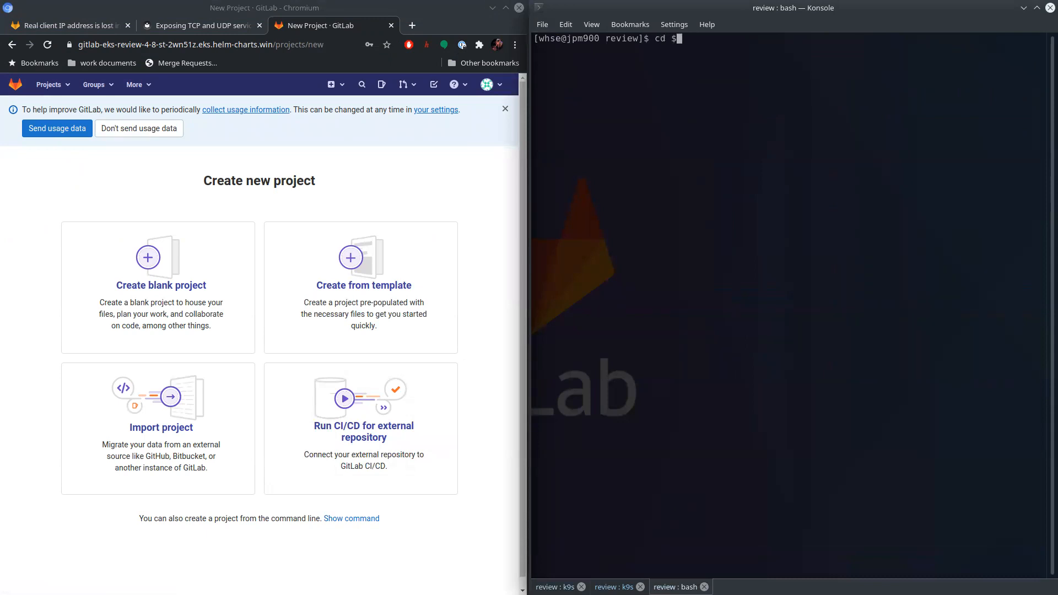
{"action": "type", "text": "(mktemp -d"}
{"action": "type", "text": "("}
{"action": "key", "text": "BackSpace"}
{"action": "type", "text": ")"}
{"action": "key", "text": "Return"}
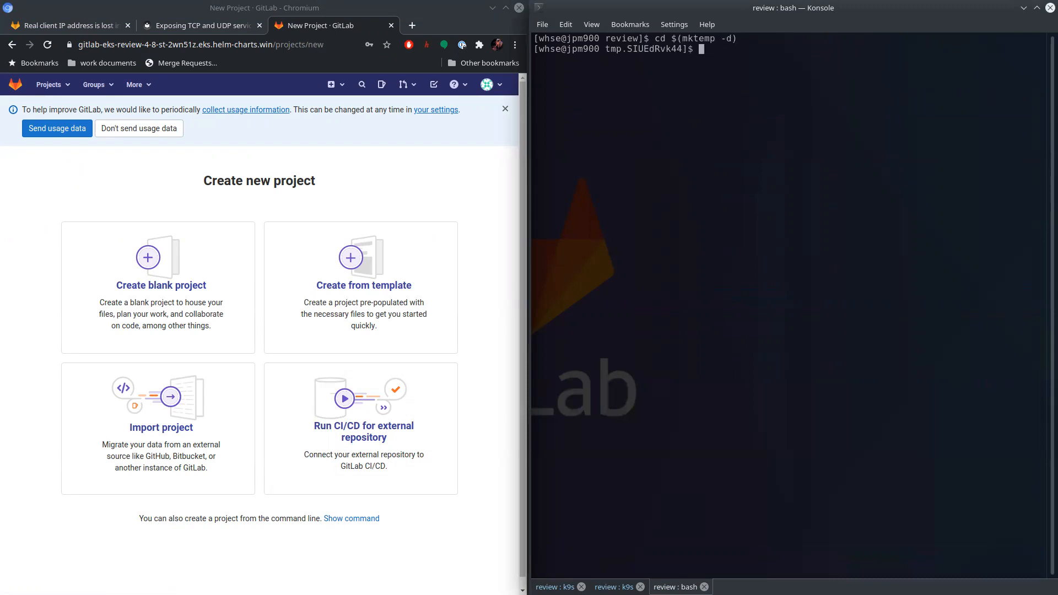
- Create a blank private project named sshd, initialized with a README
{"action": "left_click", "coordinate": [126, 282]}
{"action": "left_click", "coordinate": [110, 309]}
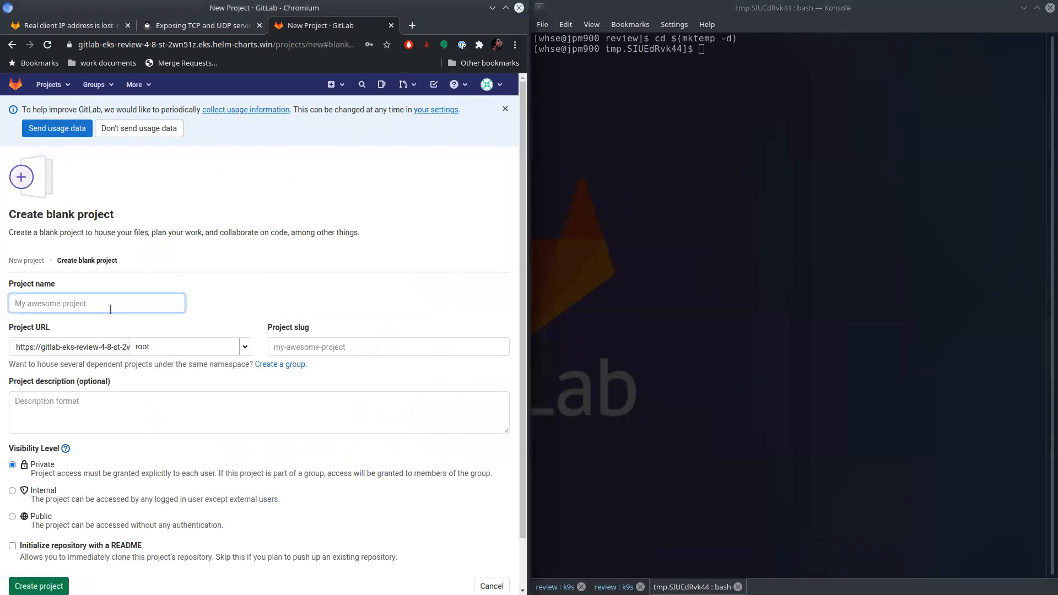
{"action": "type", "text": "sshd"}
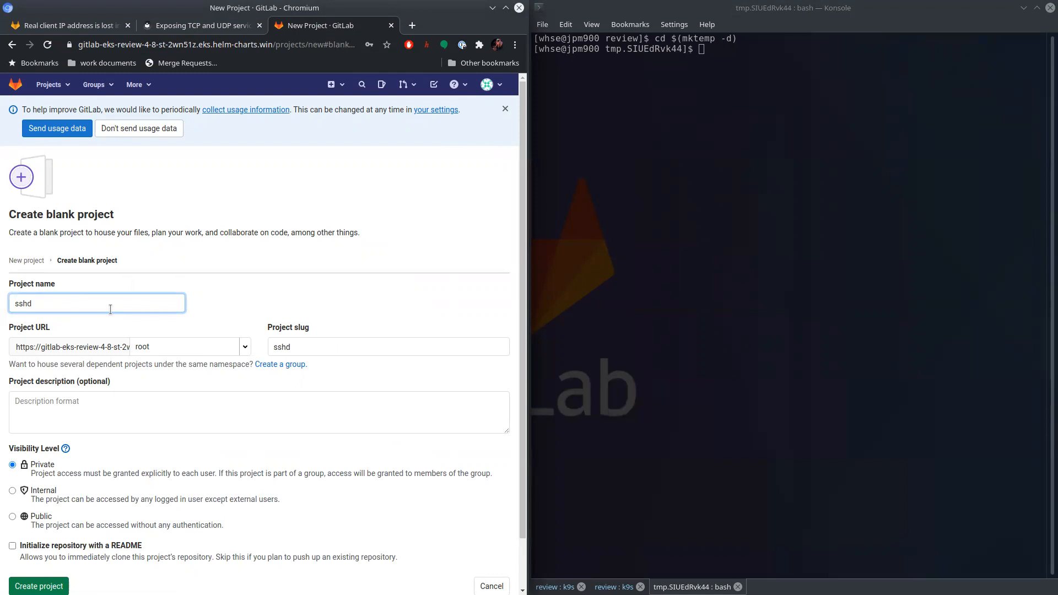
{"action": "left_click", "coordinate": [64, 544]}
{"action": "left_click", "coordinate": [39, 586]}
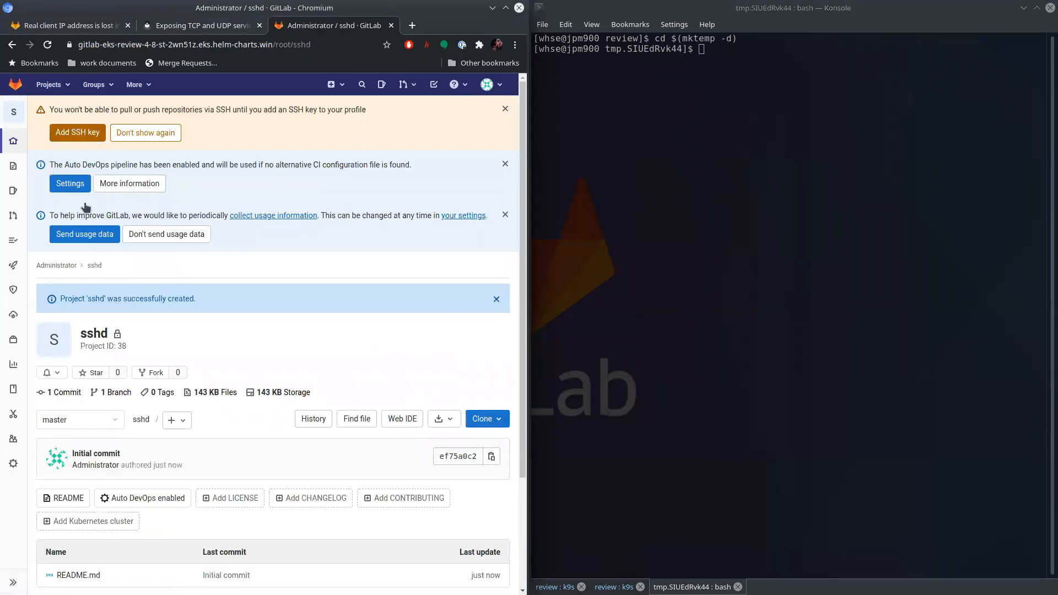
- Open the review instance's Add SSH key page in a separate tab
{"action": "right_click", "coordinate": [86, 136]}
{"action": "left_click", "coordinate": [173, 151]}
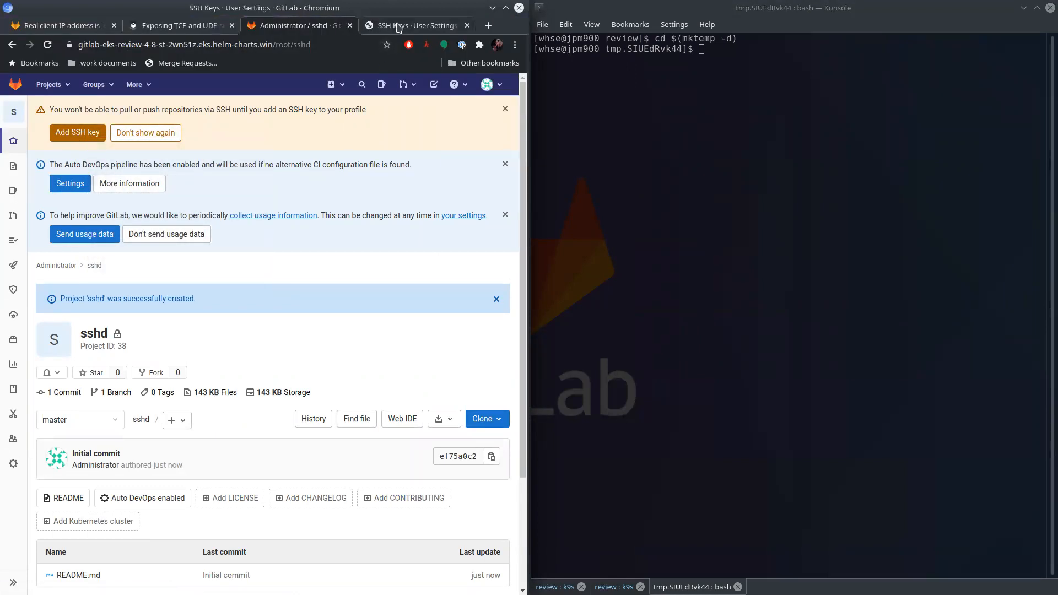
{"action": "left_click", "coordinate": [425, 25]}
- Open the GitLab.com .keys page of the account holder's profile in a new tab
{"action": "left_click", "coordinate": [488, 26]}
{"action": "type", "text": "g"}
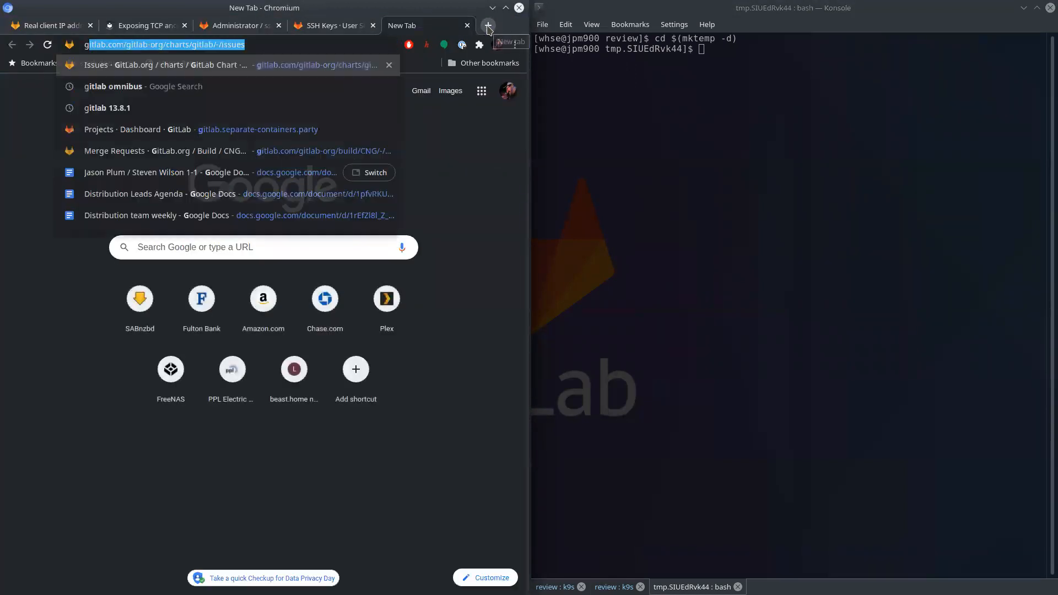
{"action": "type", "text": "itlab.com/warheads"}
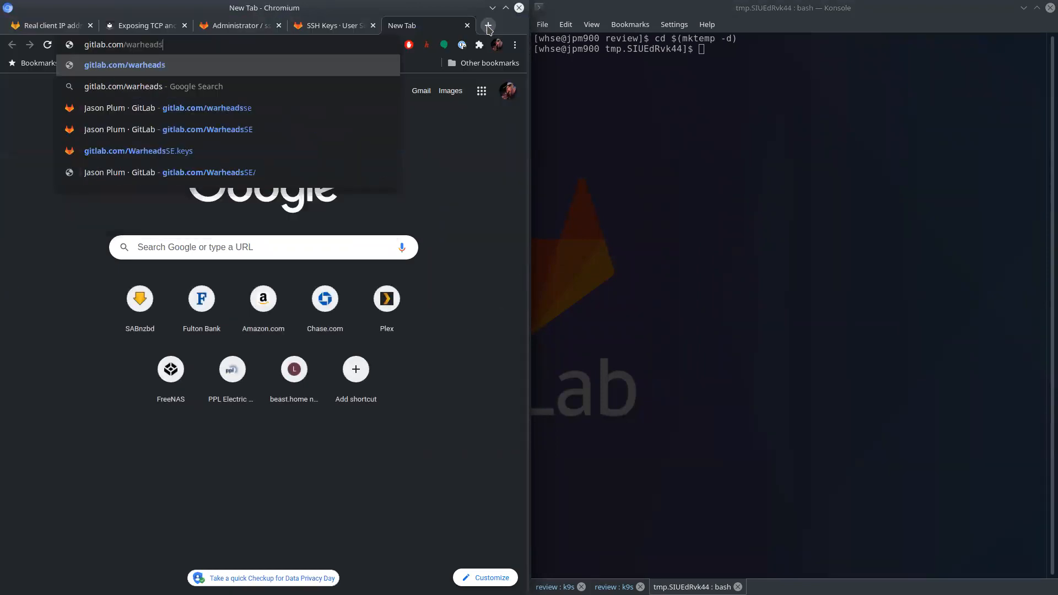
{"action": "key", "text": "Down"}
{"action": "key", "text": "Down"}
{"action": "key", "text": "Down"}
{"action": "type", "text": ".keys"}
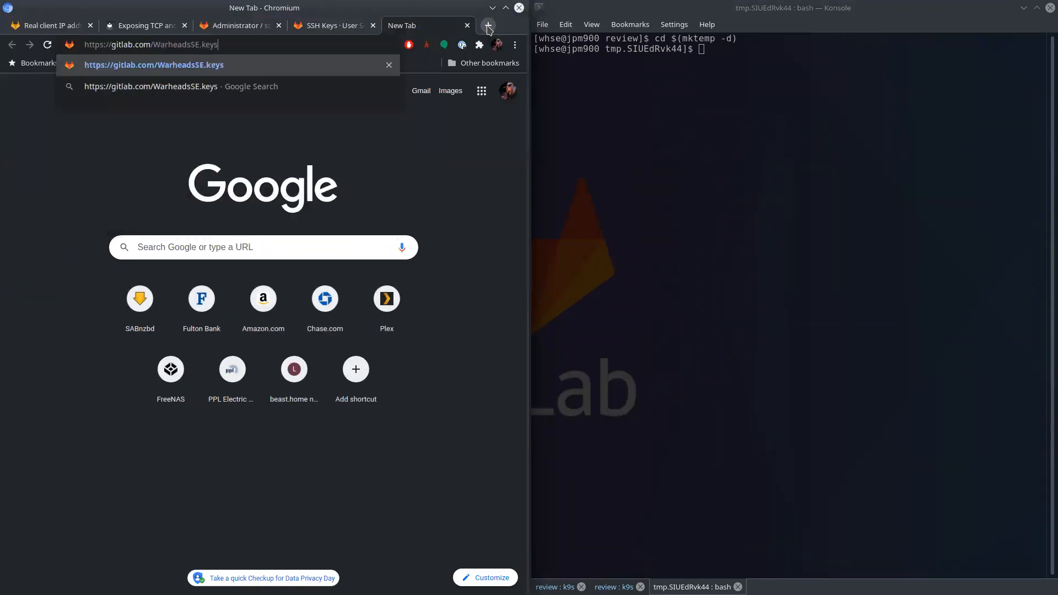
{"action": "key", "text": "Return"}
- Copy the public SSH key from the .keys page and add it to the review instance's SSH keys
{"action": "left_click_drag", "start_coordinate": [454, 86], "coordinate": [5, 90]}
{"action": "right_click", "coordinate": [30, 84]}
{"action": "left_click", "coordinate": [49, 119]}
{"action": "left_click", "coordinate": [329, 27]}
{"action": "right_click", "coordinate": [165, 357]}
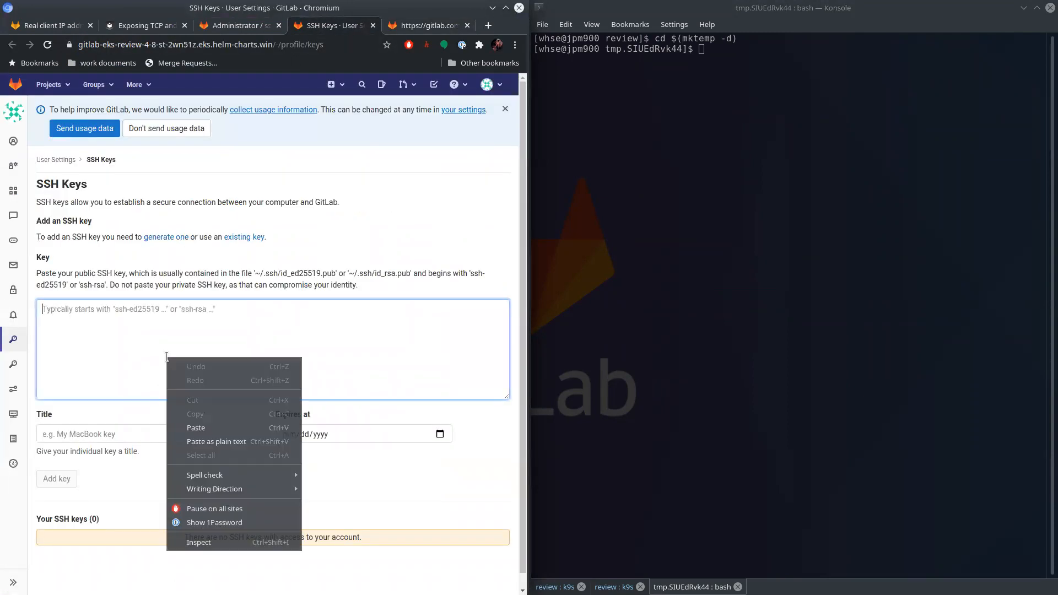
{"action": "left_click", "coordinate": [242, 428]}
{"action": "left_click", "coordinate": [56, 479]}
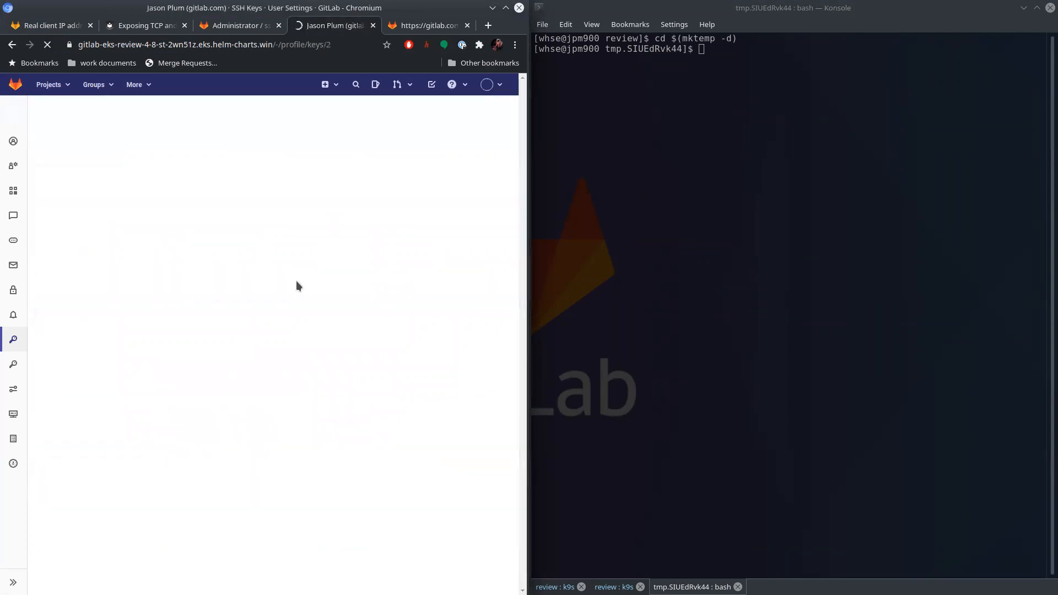
- Return to the sshd project page and dismiss the SSH key, Auto DevOps and usage data notices
{"action": "left_click", "coordinate": [240, 26]}
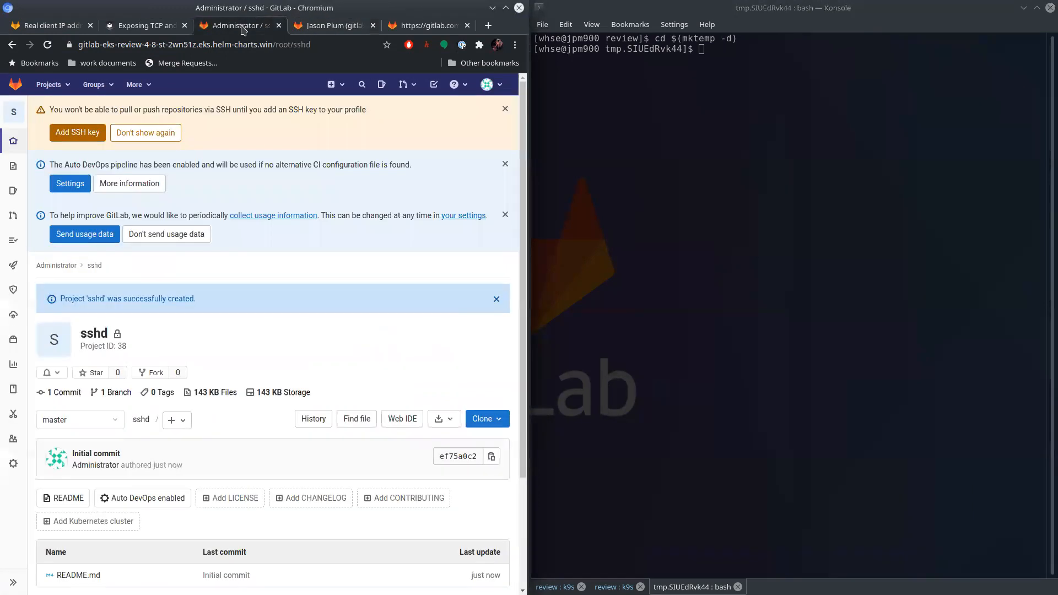
{"action": "left_click", "coordinate": [504, 108]}
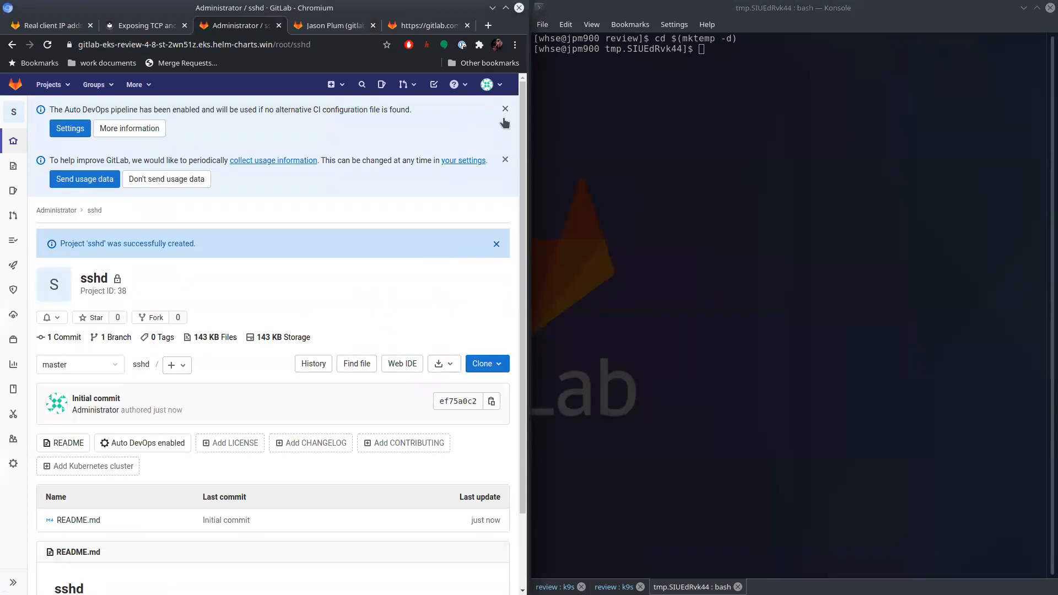
{"action": "left_click", "coordinate": [505, 109]}
{"action": "left_click", "coordinate": [504, 110]}
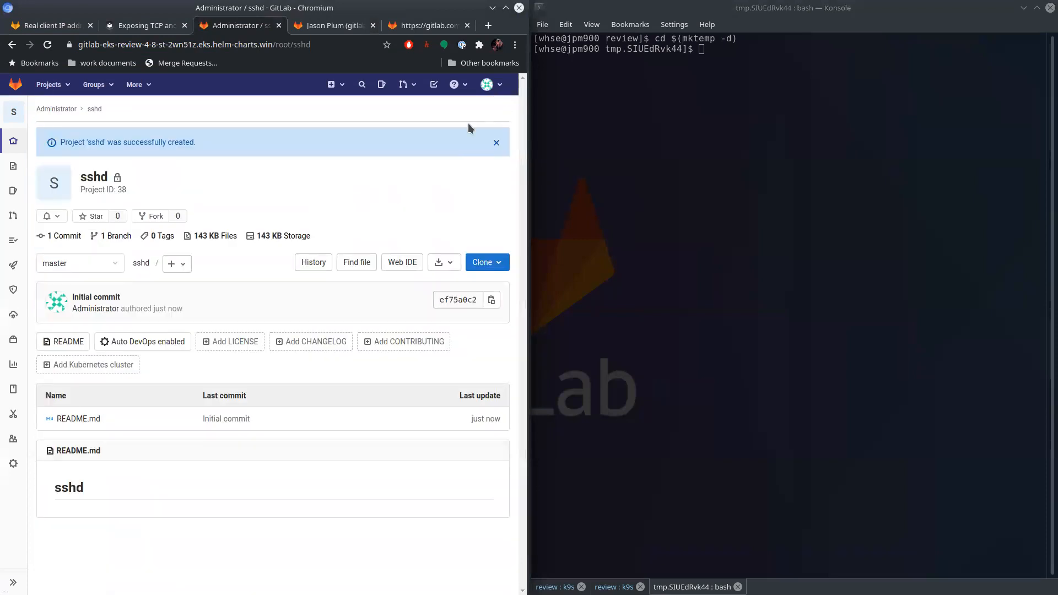
- Dismiss the project creation notice and clone the sshd project over SSH into the temporary directory with git clone
{"action": "left_click", "coordinate": [495, 144]}
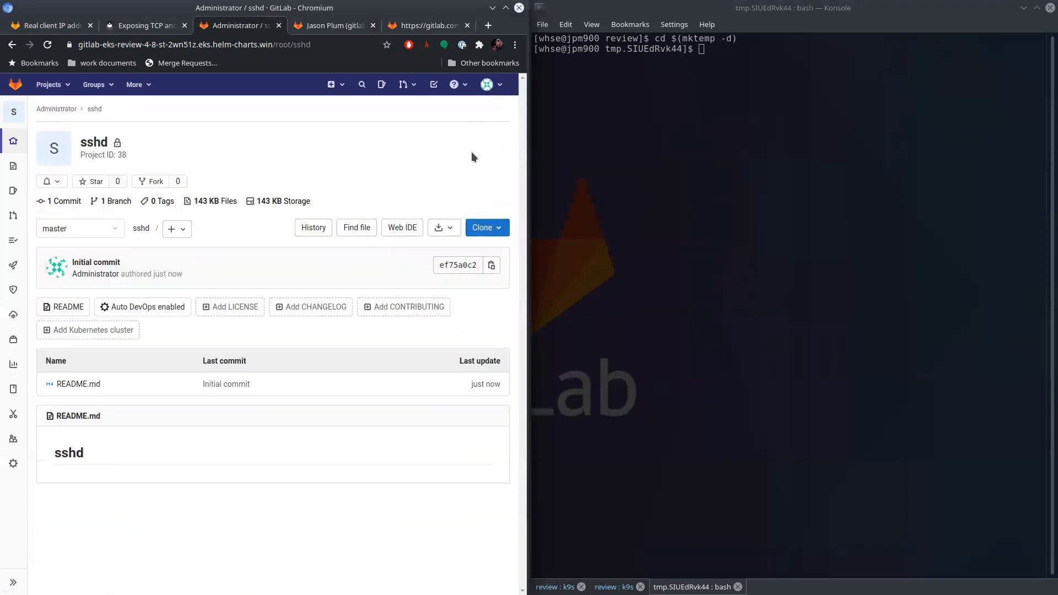
{"action": "left_click", "coordinate": [485, 227]}
{"action": "left_click", "coordinate": [485, 273]}
{"action": "left_click", "coordinate": [823, 204]}
{"action": "type", "text": "git clone"}
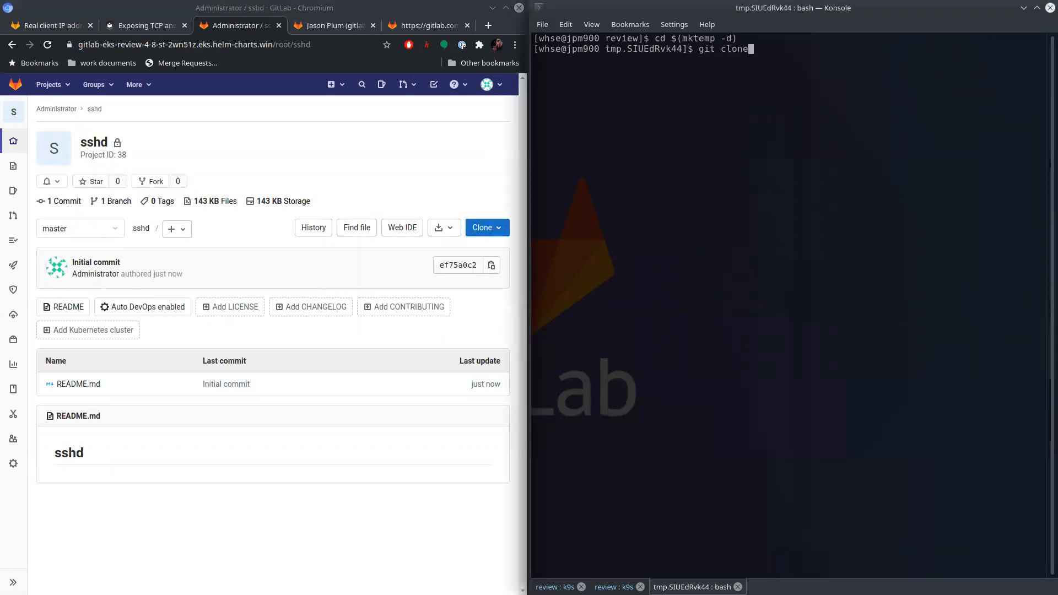
{"action": "key", "text": "ctrl+shift+v"}
{"action": "key", "text": "Return"}
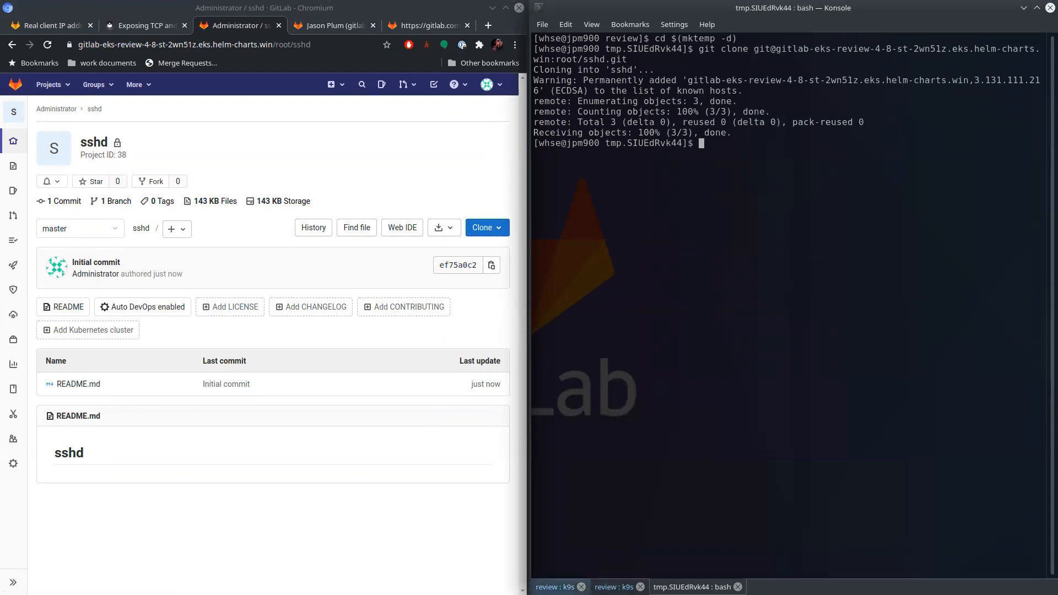
- Close the second k9s terminal session, keeping the other k9s session and the bash session open
{"action": "left_click", "coordinate": [613, 587]}
{"action": "left_click", "coordinate": [639, 587]}
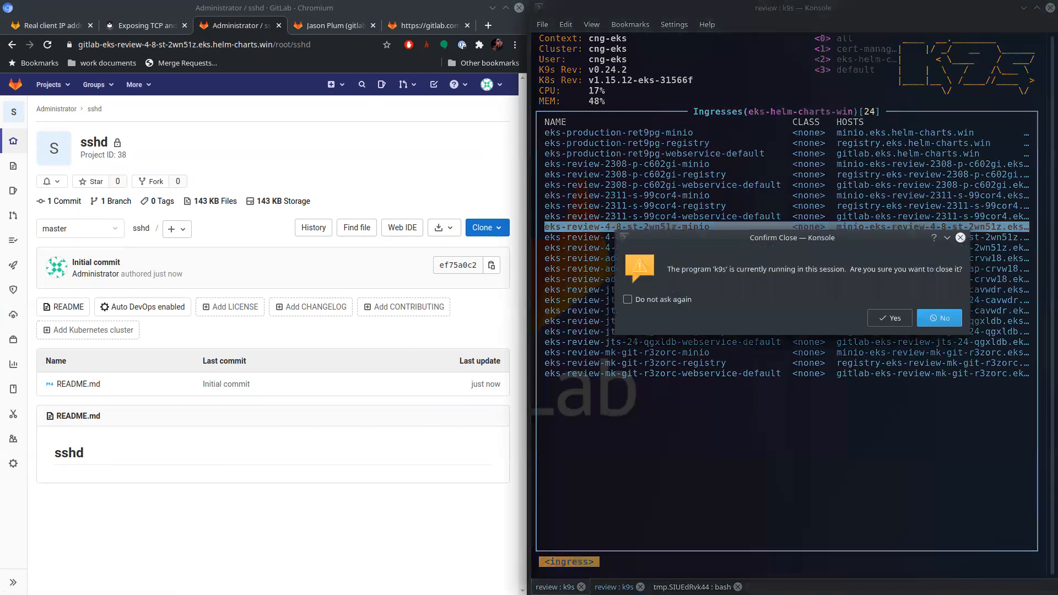
{"action": "left_click", "coordinate": [889, 318]}
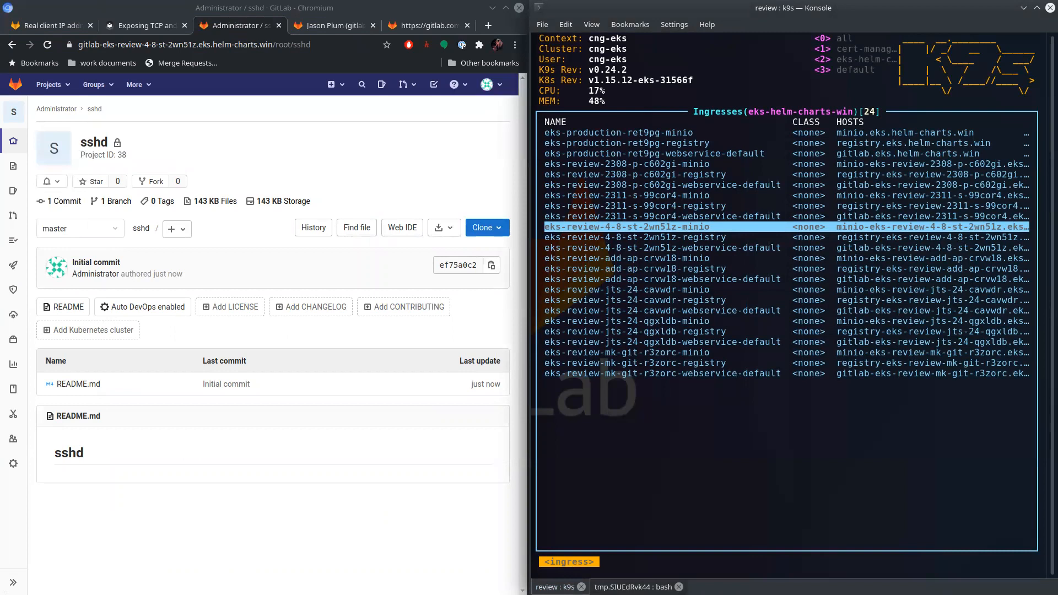
{"action": "key", "text": "Down"}
{"action": "key", "text": "Down"}
{"action": "left_click", "coordinate": [633, 585]}
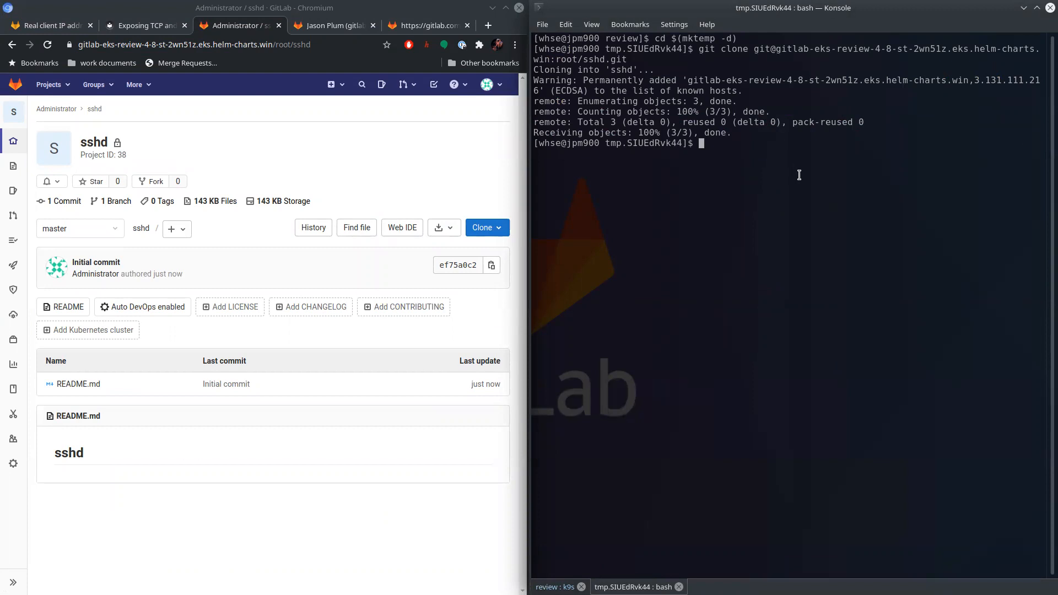
- List the pods in k9s and filter them by 4-8
{"action": "key", "text": "shift+Left"}
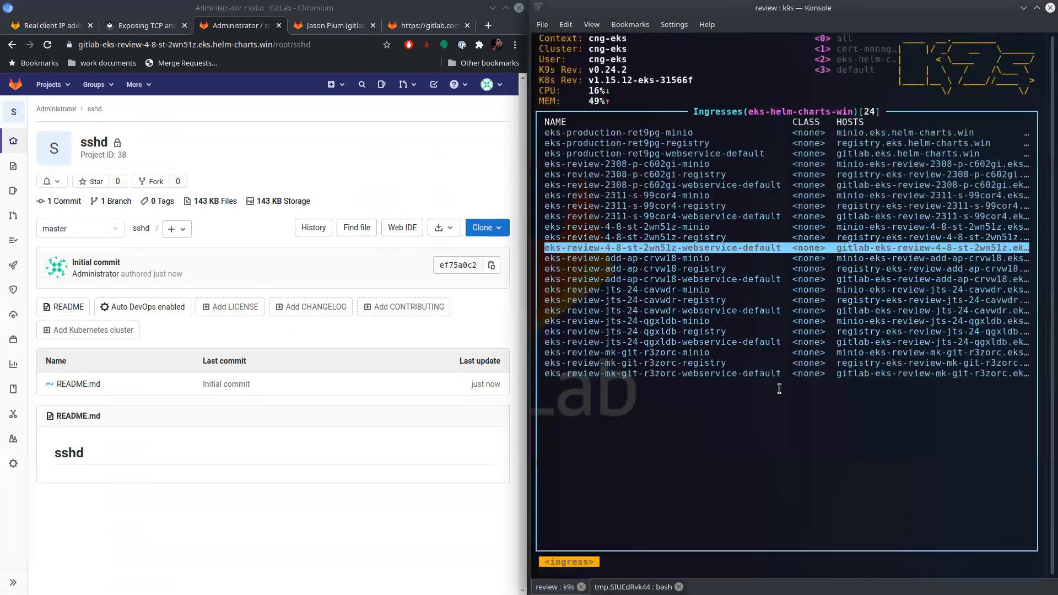
{"action": "key", "text": "colon"}
{"action": "type", "text": "pods"}
{"action": "key", "text": "Return"}
{"action": "key", "text": "colon"}
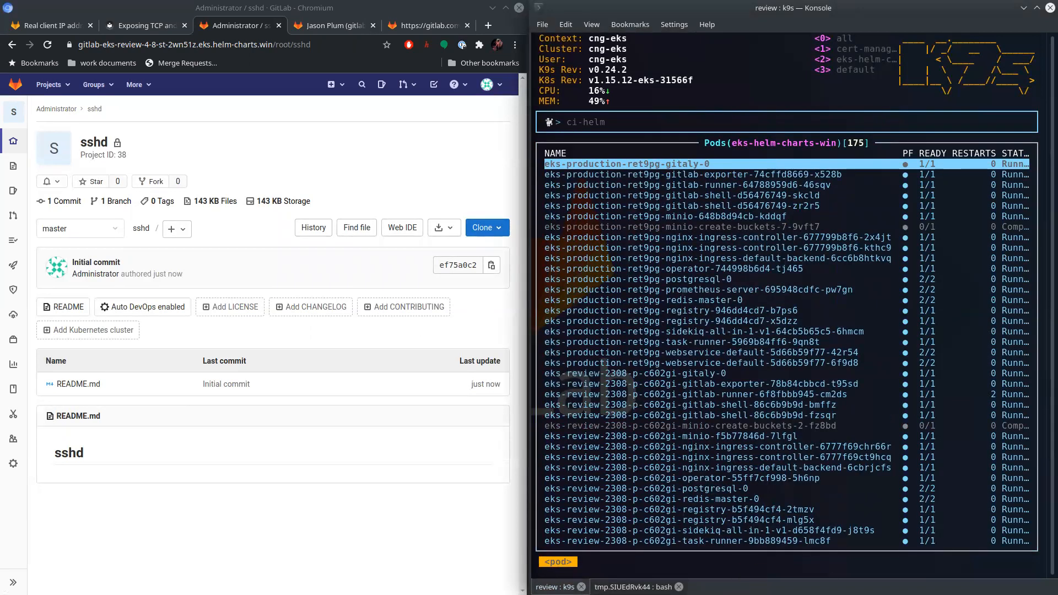
{"action": "type", "text": "4-"}
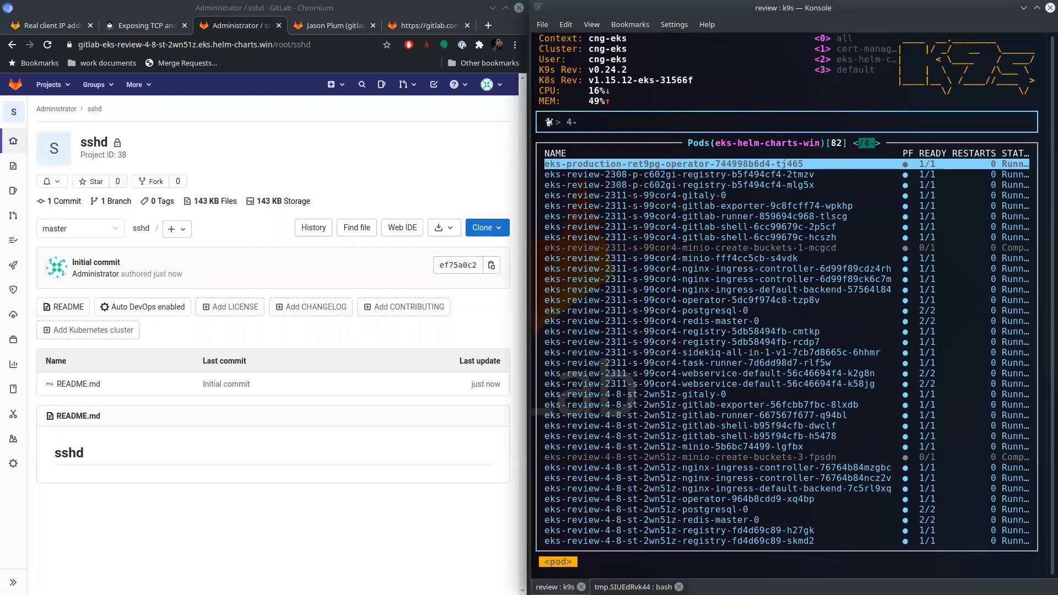
{"action": "key", "text": "Return"}
- View the logs of the first nginx-ingress-controller pod, eks-review-4-8-st-2wn51z-nginx-ingress-controller-76764b84mzgbc
{"action": "key", "text": "Down"}
{"action": "key", "text": "Down"}
{"action": "key", "text": "Down"}
{"action": "key", "text": "Down"}
{"action": "key", "text": "Down"}
{"action": "key", "text": "Down"}
{"action": "key", "text": "Down"}
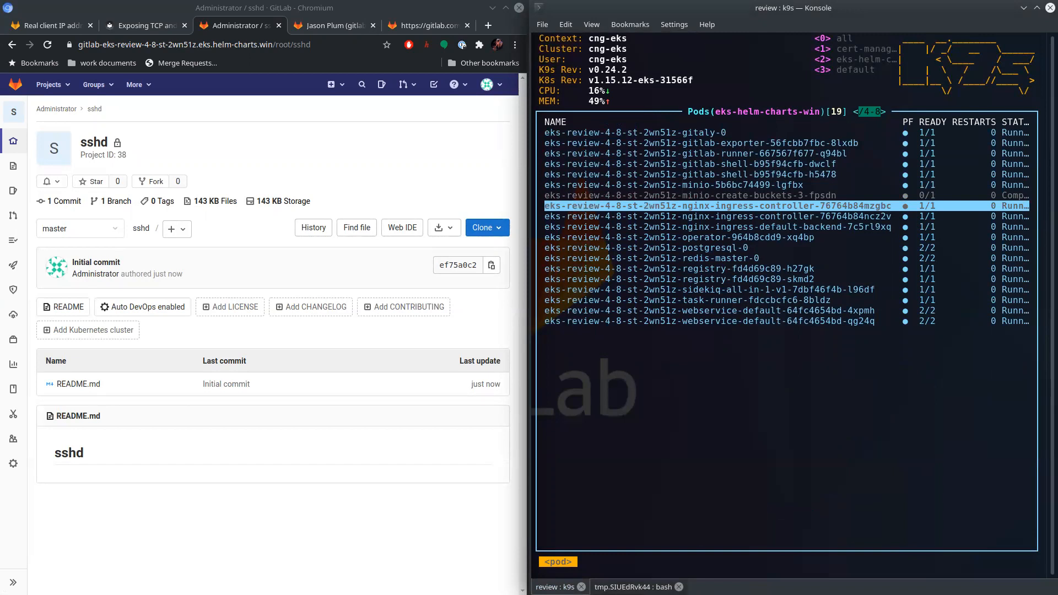
{"action": "key", "text": "l"}
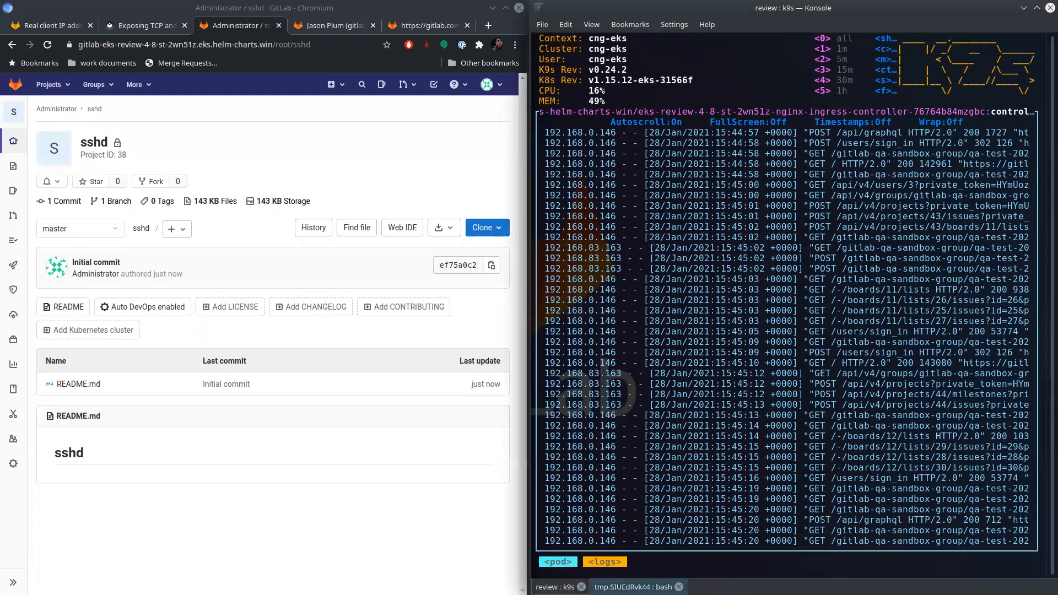
- Change into the cloned sshd directory in the bash session and run git pull there
{"action": "key", "text": "shift+Right"}
{"action": "type", "text": "git pull"}
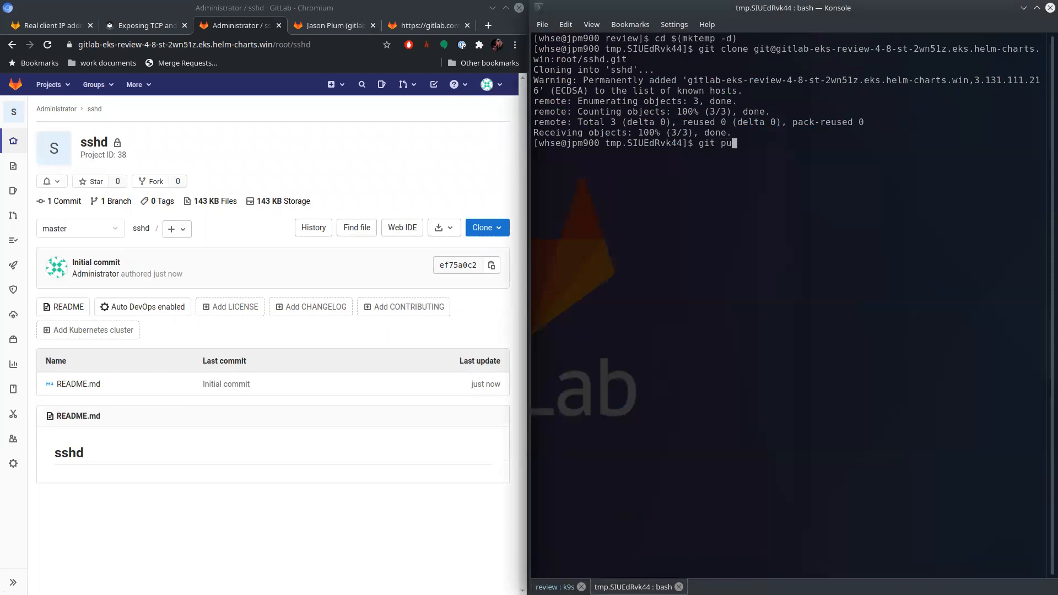
{"action": "key", "text": "Return"}
{"action": "type", "text": "cd sshd/"}
{"action": "key", "text": "Return"}
{"action": "type", "text": "git pull"}
{"action": "key", "text": "Return"}
- Examine the TCP entry's client address in the logs of the second nginx-ingress-controller pod, 76764b84ncz2v, with autoscroll off
{"action": "key", "text": "shift+Left"}
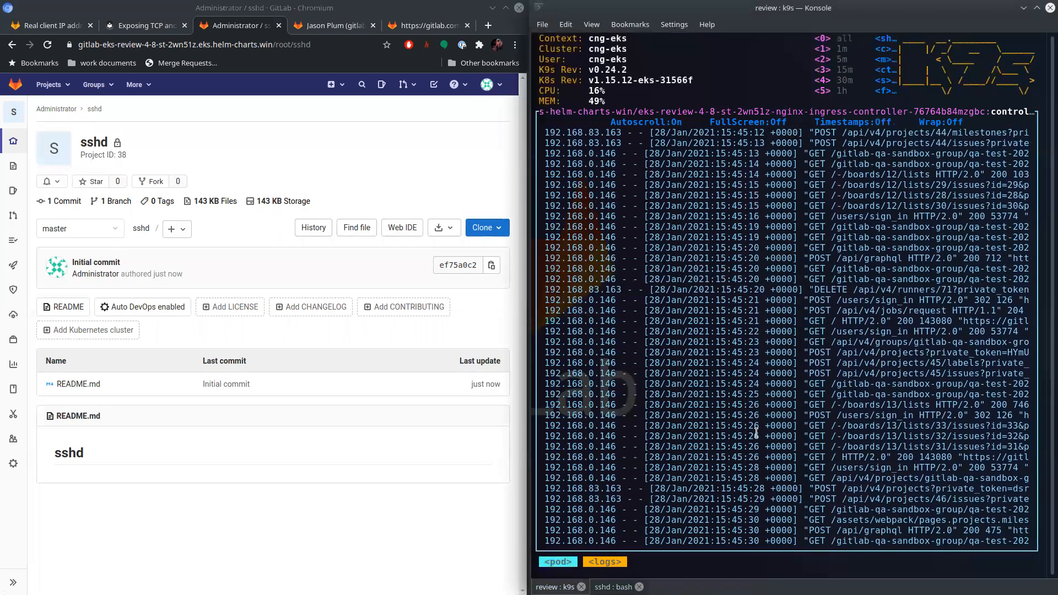
{"action": "key", "text": "Escape"}
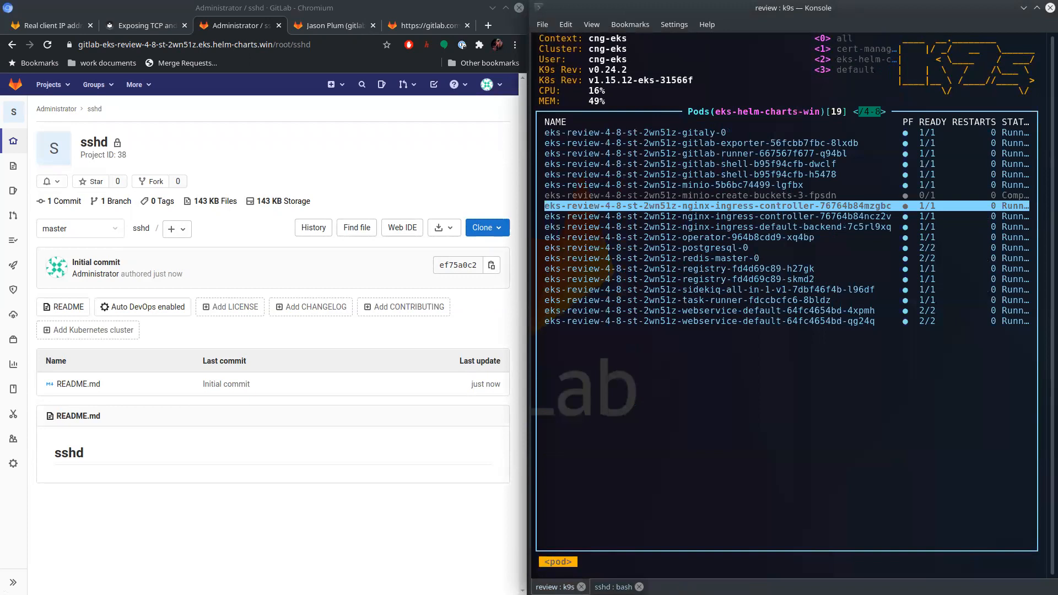
{"action": "key", "text": "l"}
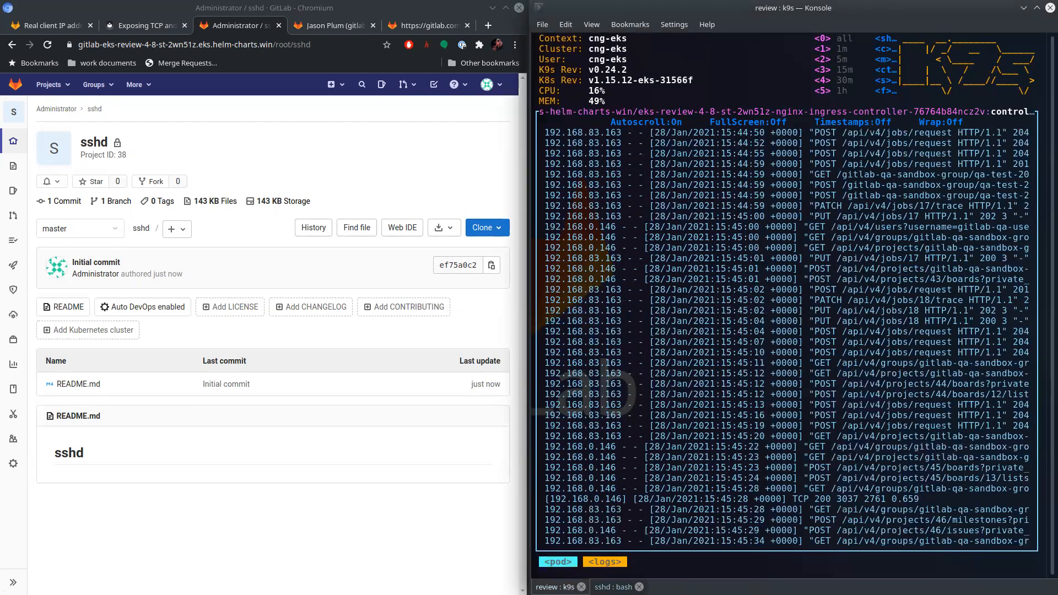
{"action": "key", "text": "s"}
{"action": "left_click_drag", "start_coordinate": [754, 477], "coordinate": [919, 472]}
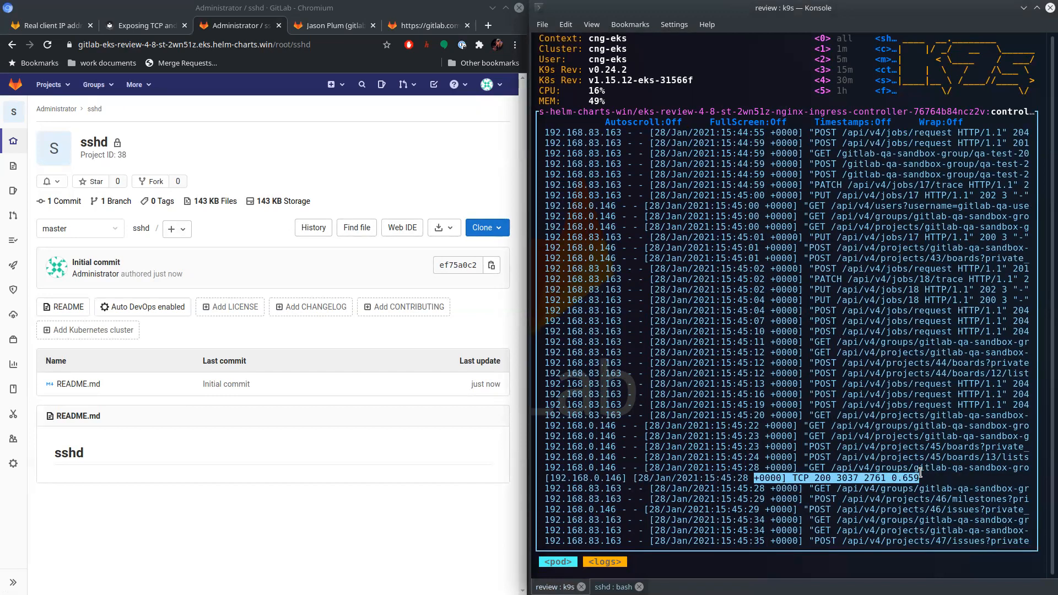
{"action": "left_click", "coordinate": [708, 425]}
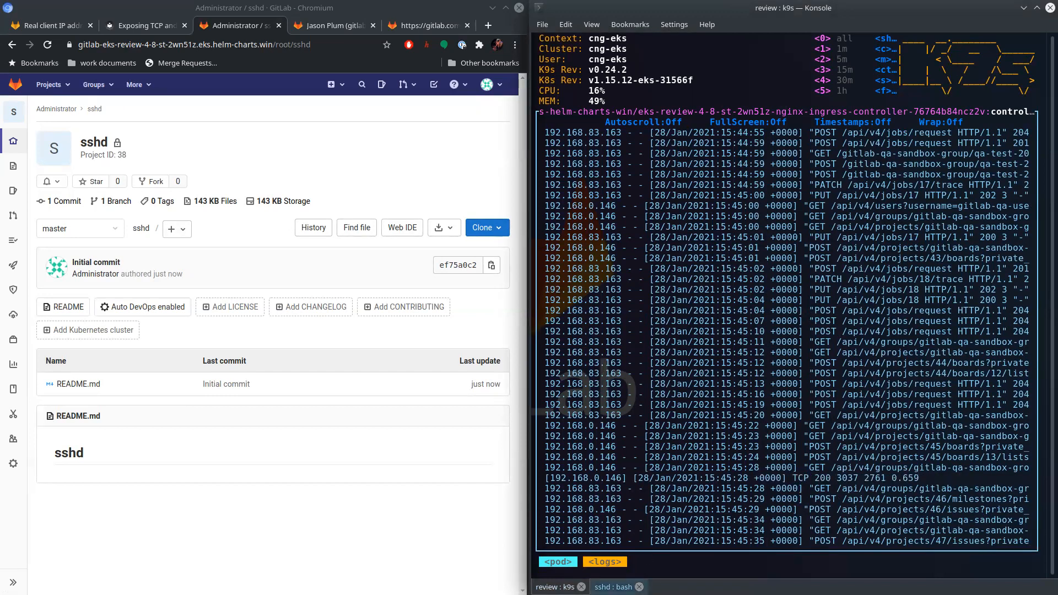
{"action": "key", "text": "Escape"}
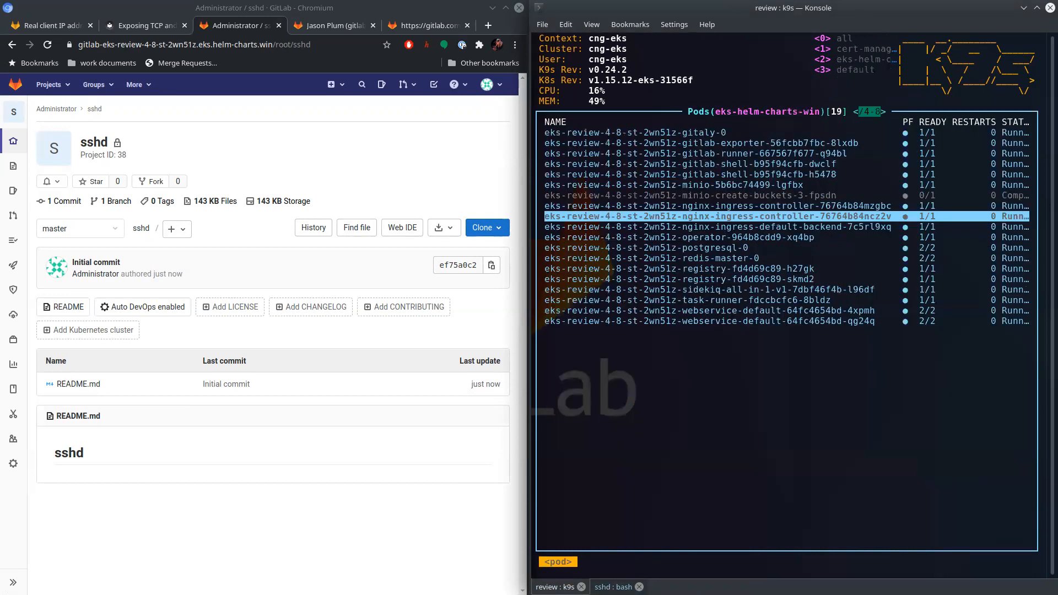
- List the services filtered by 4-8 and open the eks-review-4-8-st-2wn51z-nginx-ingress-controller service's YAML for editing
{"action": "key", "text": "colon"}
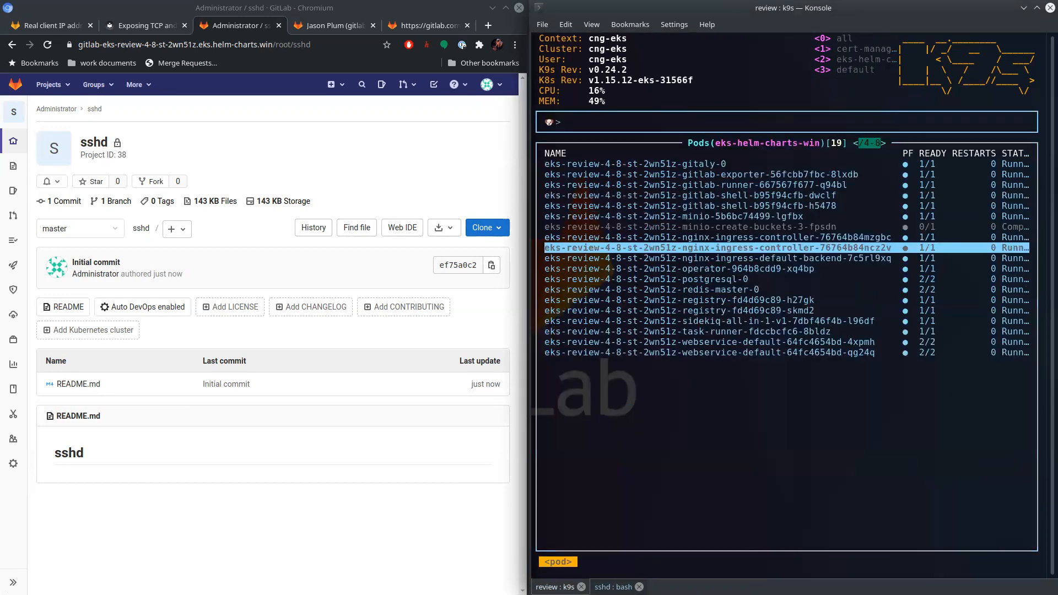
{"action": "type", "text": "service"}
{"action": "key", "text": "Return"}
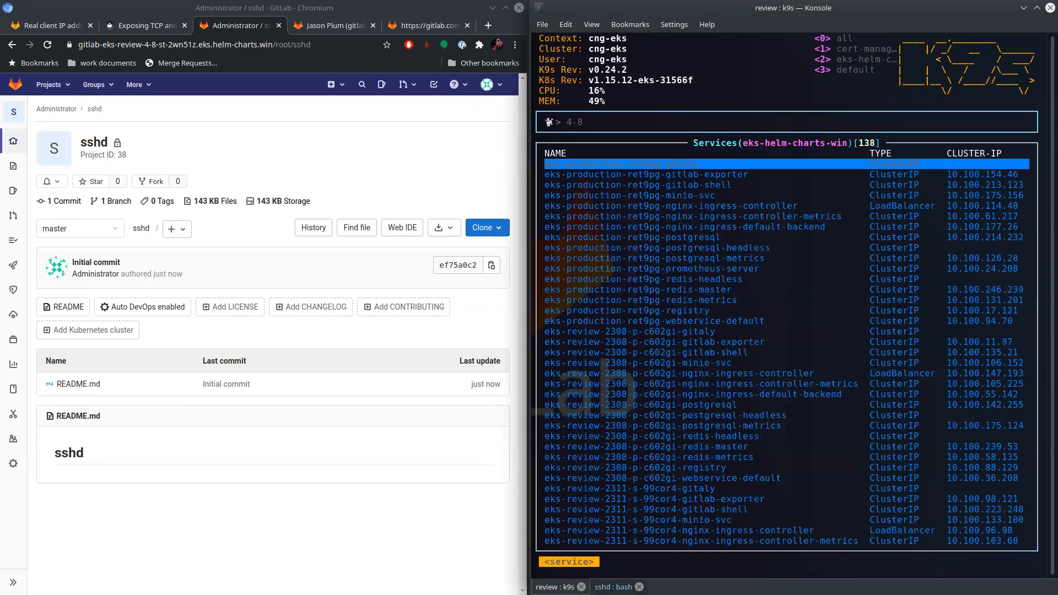
{"action": "key", "text": "Down"}
{"action": "key", "text": "Down"}
{"action": "key", "text": "Down"}
{"action": "key", "text": "Down"}
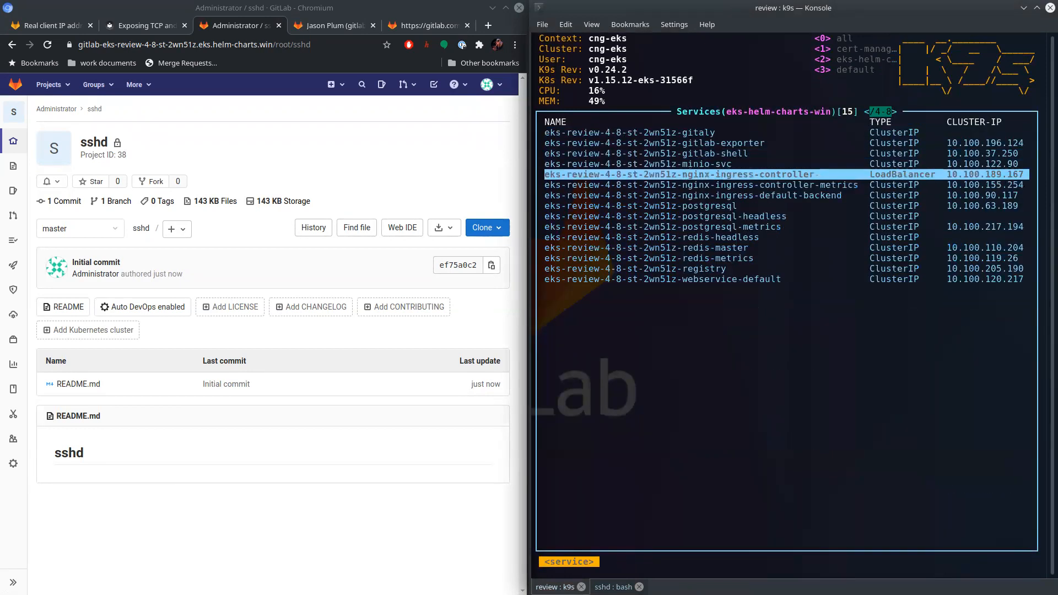
{"action": "key", "text": "e"}
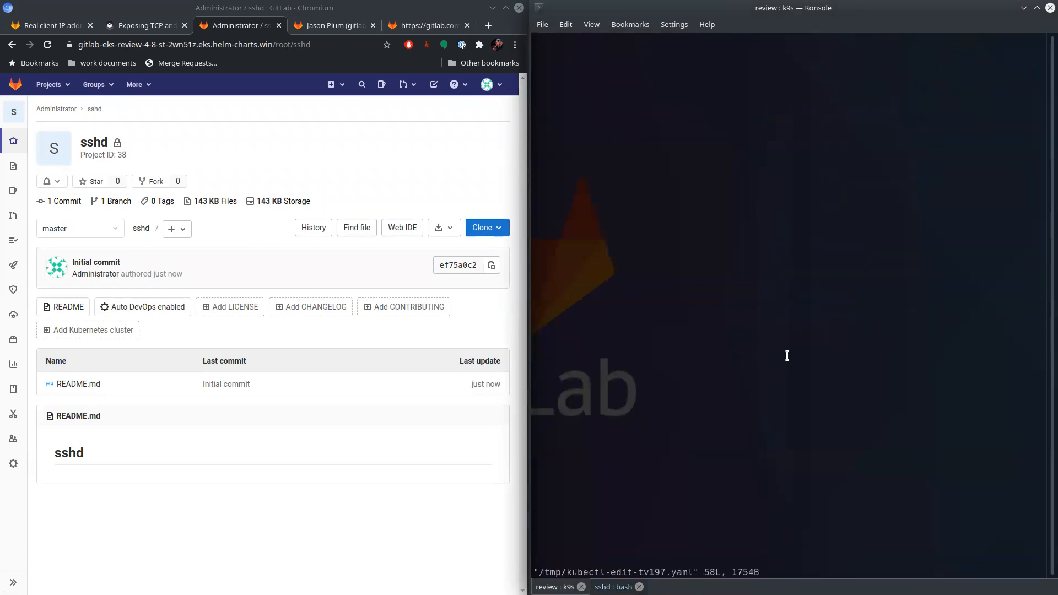
{"action": "key", "text": "Down"}
{"action": "key", "text": "Down"}
{"action": "key", "text": "Down"}
{"action": "key", "text": "Down"}
{"action": "key", "text": "Down"}
{"action": "key", "text": "Down"}
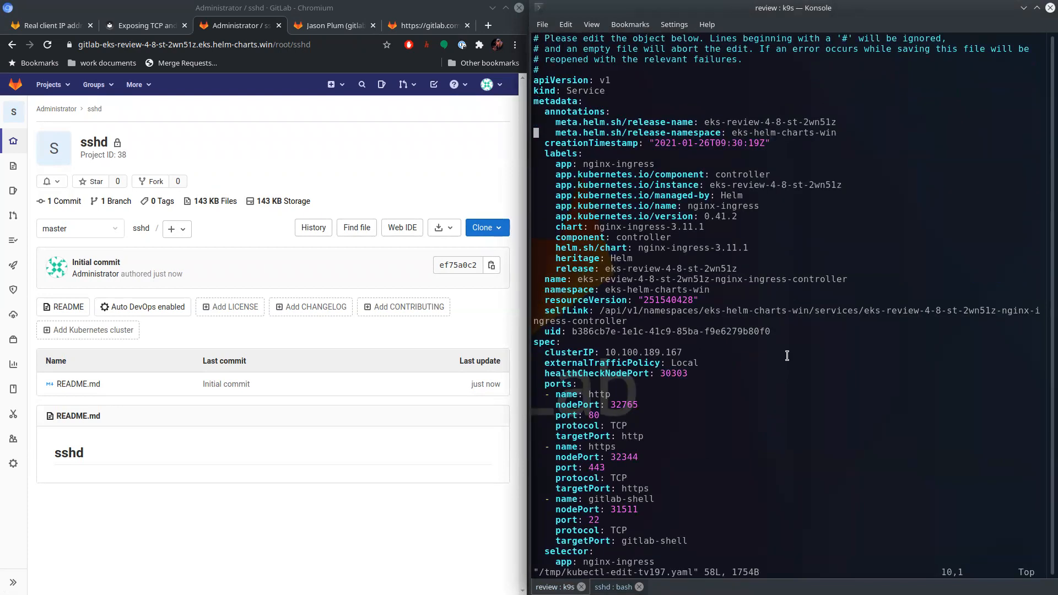
- Copy the service.beta.kubernetes.io/aws-load-balancer-proxy-protocol: "*" annotation from the comment in the Real client IP address is lost in EKS issue
{"action": "left_click", "coordinate": [49, 27]}
{"action": "scroll", "coordinate": [293, 272], "scroll_direction": "up", "scroll_amount": 15}
{"action": "mouse_move", "coordinate": [414, 451]}
{"action": "left_mouse_down"}
{"action": "mouse_move", "coordinate": [183, 439]}
{"action": "mouse_move", "coordinate": [135, 448]}
{"action": "left_mouse_up"}
{"action": "right_click", "coordinate": [173, 447]}
{"action": "left_click", "coordinate": [203, 457]}
- Add the copied annotation service.beta.kubernetes.io/aws-load-balancer-proxy-protocol: "*" beneath the release-namespace annotation, indented to match, and save the service
{"action": "left_click", "coordinate": [763, 449]}
{"action": "key", "text": "i"}
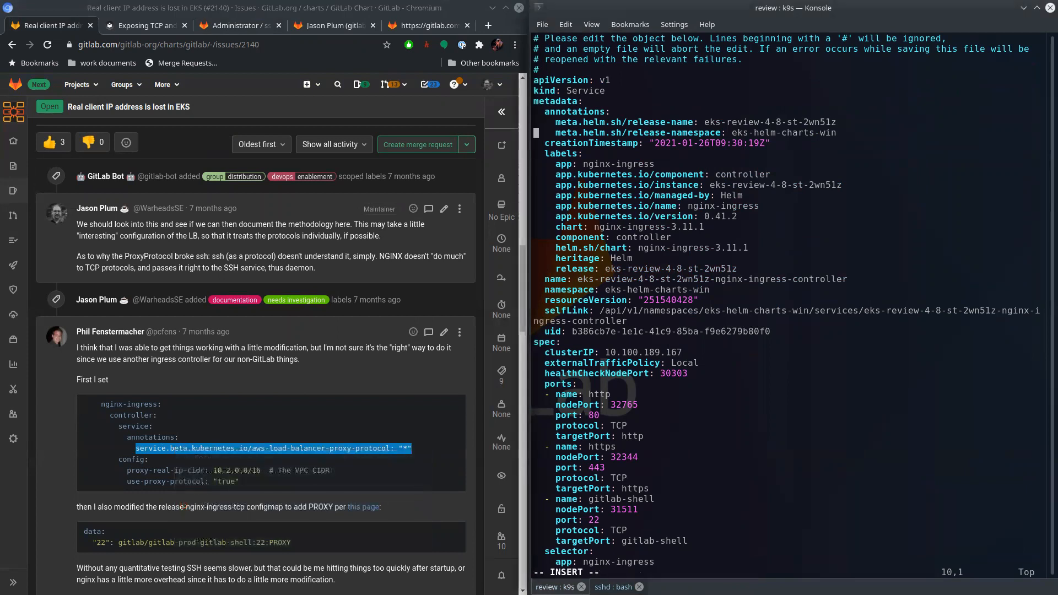
{"action": "key", "text": "Down"}
{"action": "key", "text": "Return"}
{"action": "key", "text": "Up"}
{"action": "key", "text": "ctrl+shift+v"}
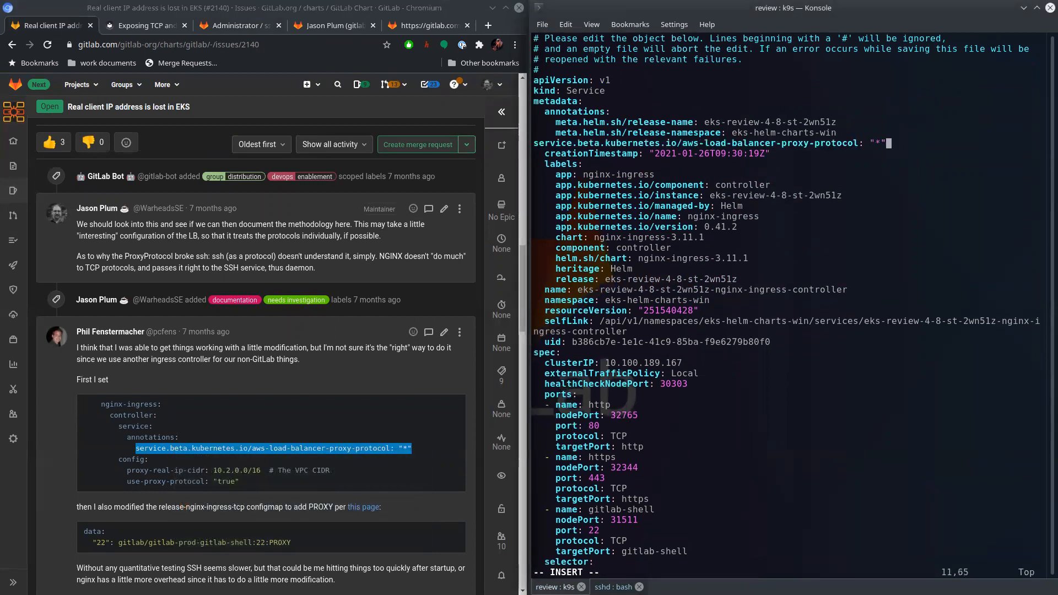
{"action": "key", "text": "Home"}
{"action": "key", "text": "Escape"}
{"action": "type", "text": ":wq"}
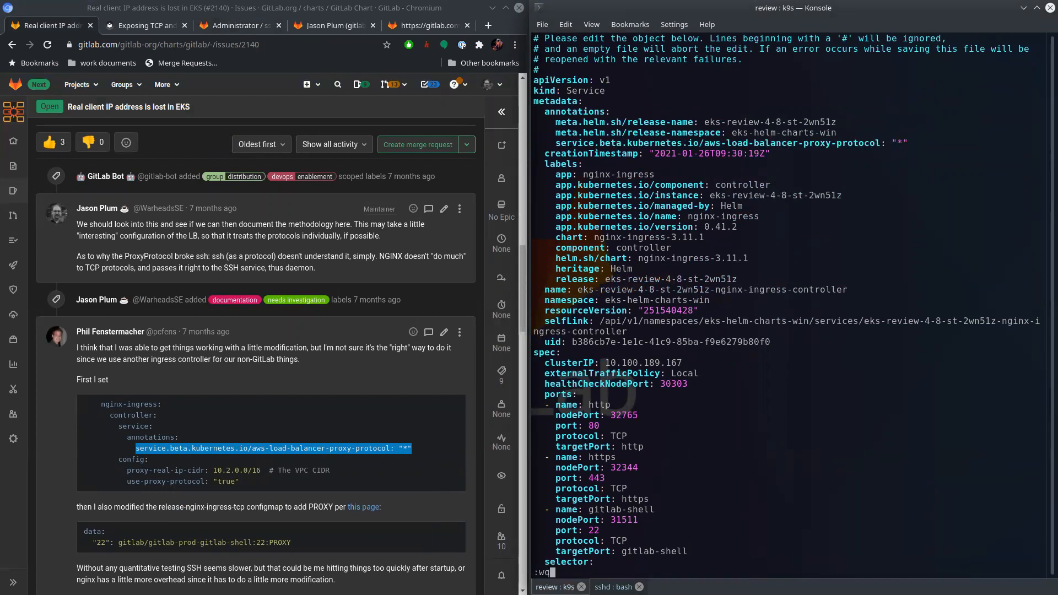
{"action": "key", "text": "Return"}
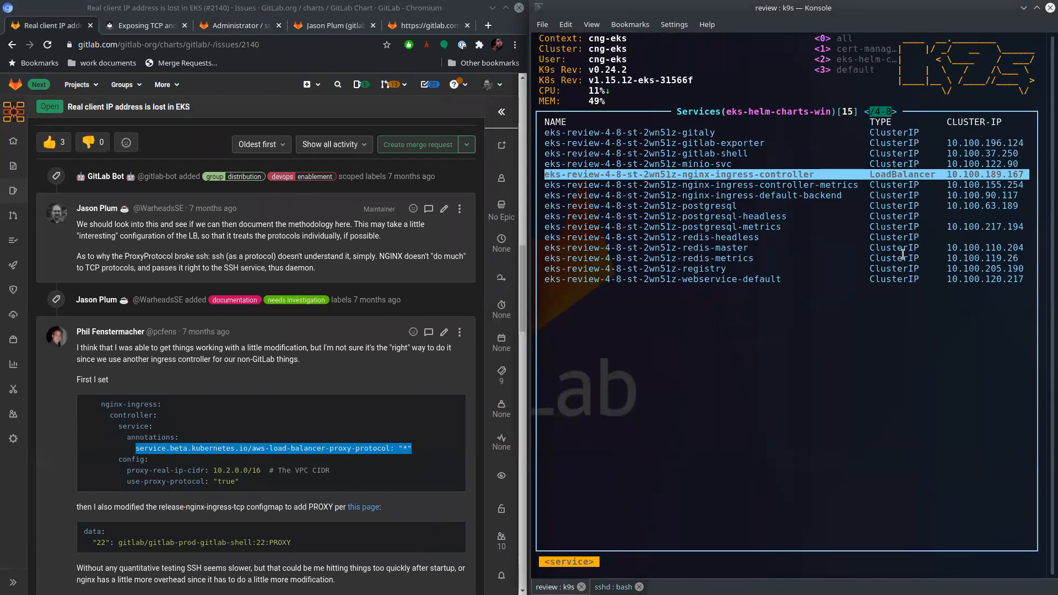
- Copy the use-proxy-protocol: "true" line from the issue comment's config block
{"action": "left_click_drag", "start_coordinate": [239, 481], "coordinate": [124, 483]}
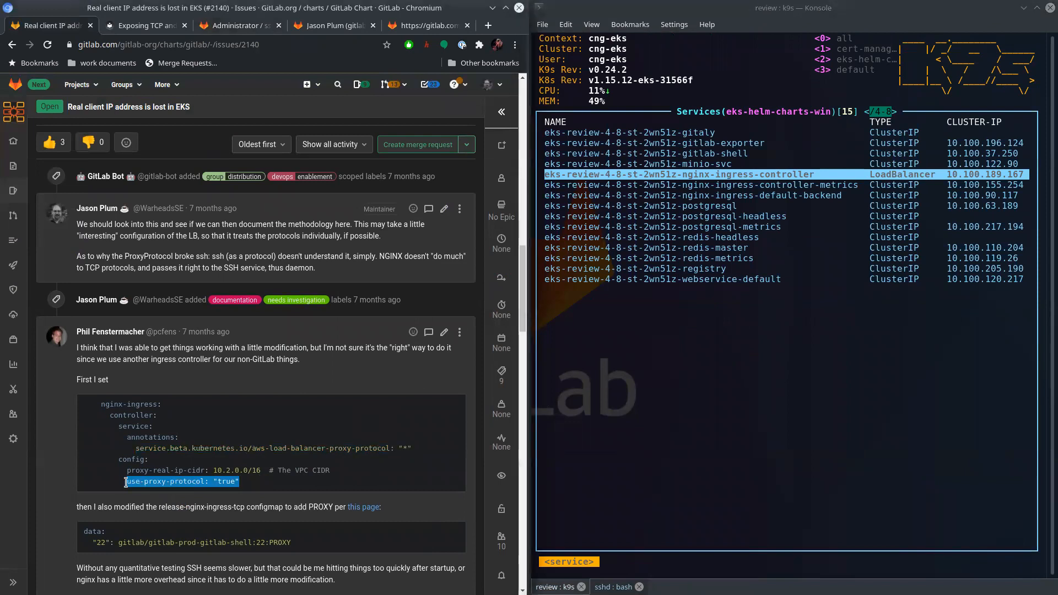
{"action": "right_click", "coordinate": [145, 479]}
{"action": "left_click", "coordinate": [214, 493]}
- List the configmaps in k9s and filter them by 4-8
{"action": "left_click", "coordinate": [817, 394]}
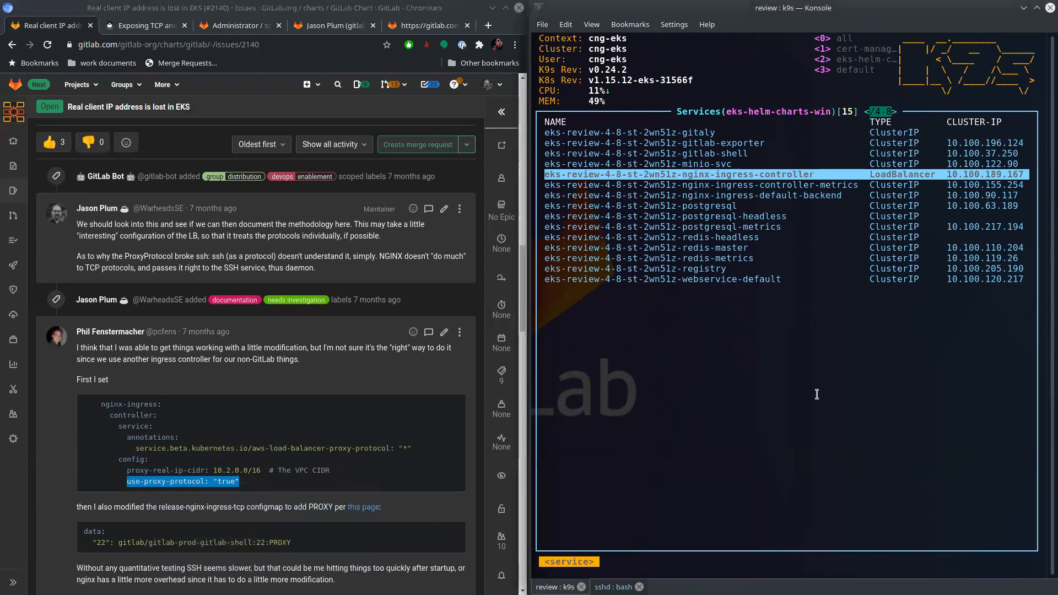
{"action": "type", "text": ":configmap"}
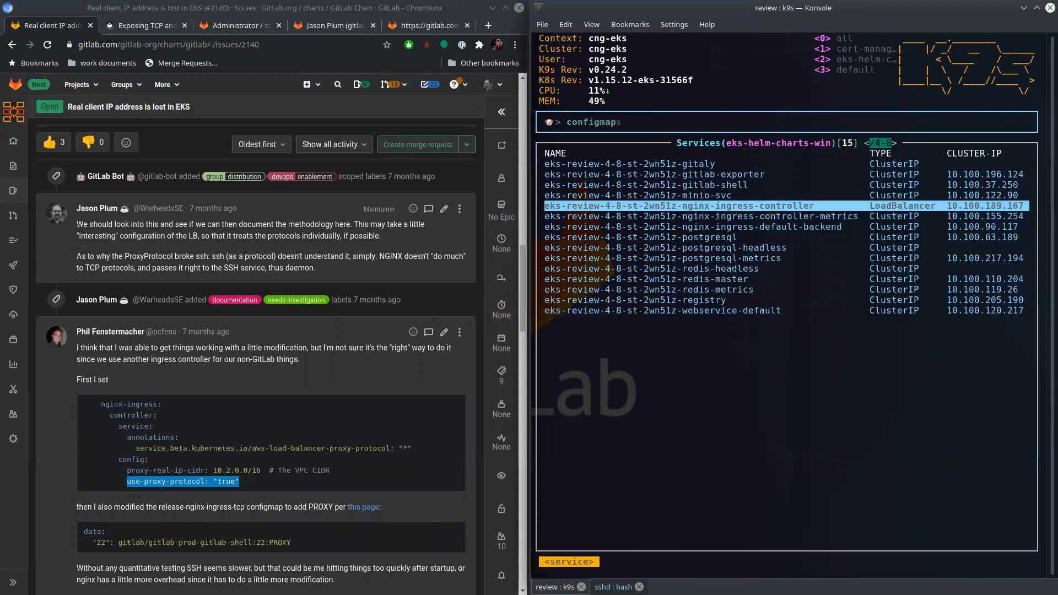
{"action": "key", "text": "Return"}
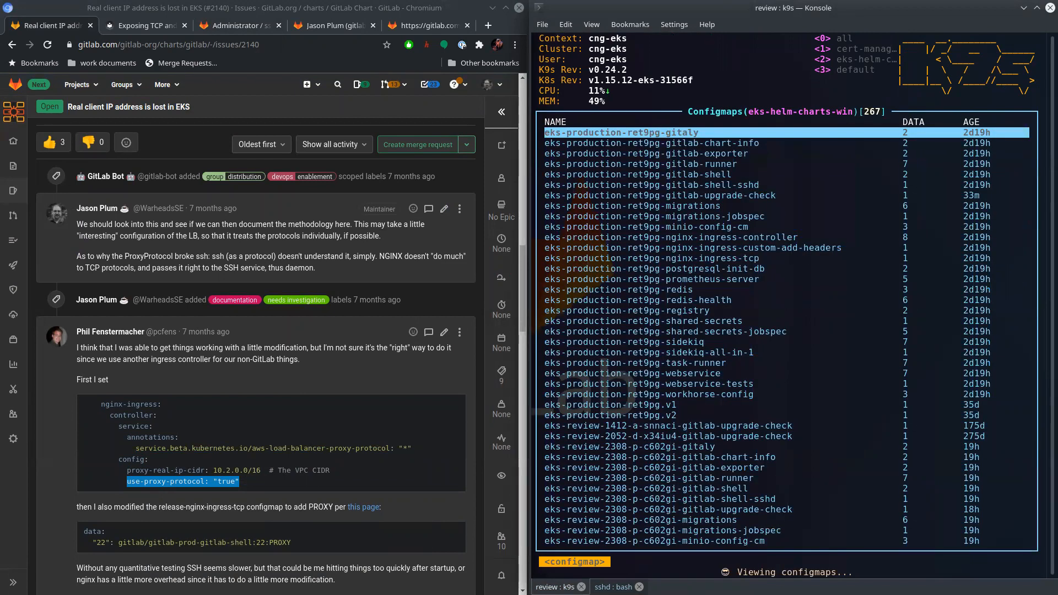
{"action": "key", "text": "slash"}
{"action": "type", "text": "4-8"}
{"action": "key", "text": "Return"}
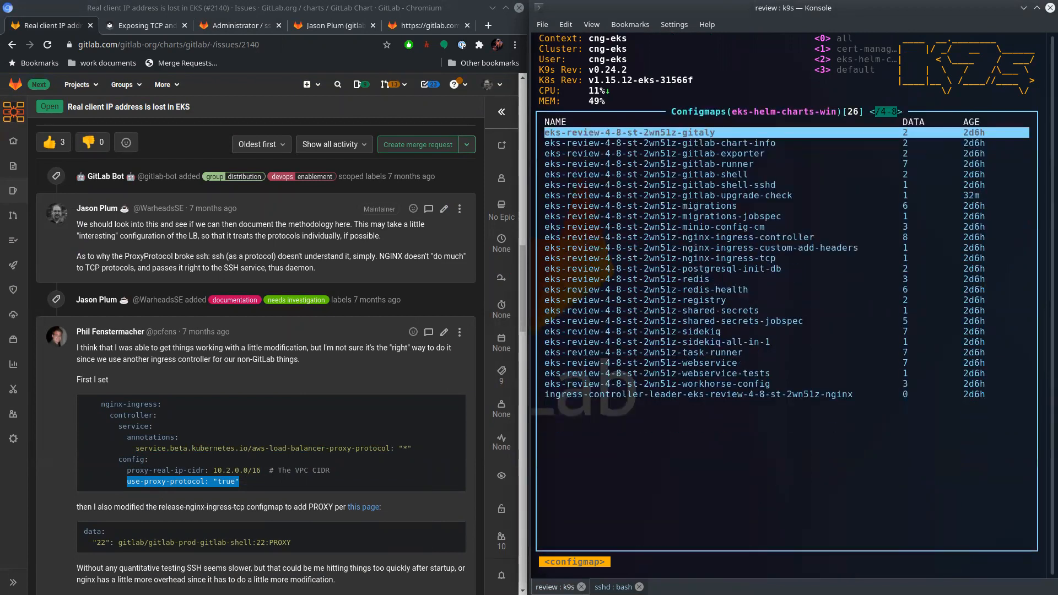
- Open the eks-review-4-8-st-2wn51z-nginx-ingress-controller configmap for editing
{"action": "key", "text": "Down"}
{"action": "key", "text": "Down"}
{"action": "key", "text": "Down"}
{"action": "key", "text": "Down"}
{"action": "key", "text": "Down"}
{"action": "key", "text": "Down"}
{"action": "key", "text": "Down"}
{"action": "key", "text": "Down"}
{"action": "key", "text": "Down"}
{"action": "key", "text": "Down"}
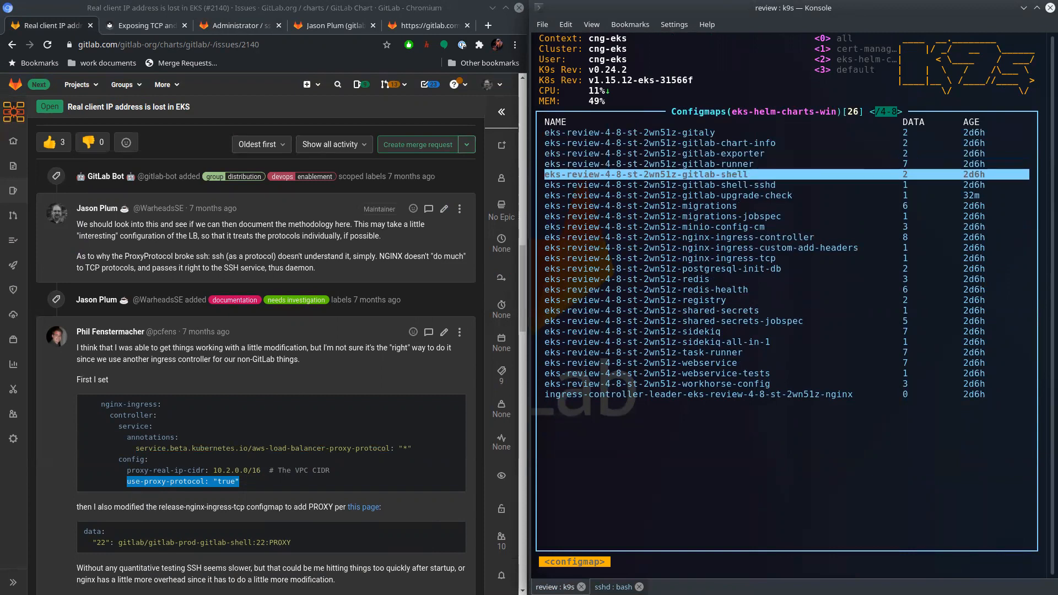
{"action": "key", "text": "e"}
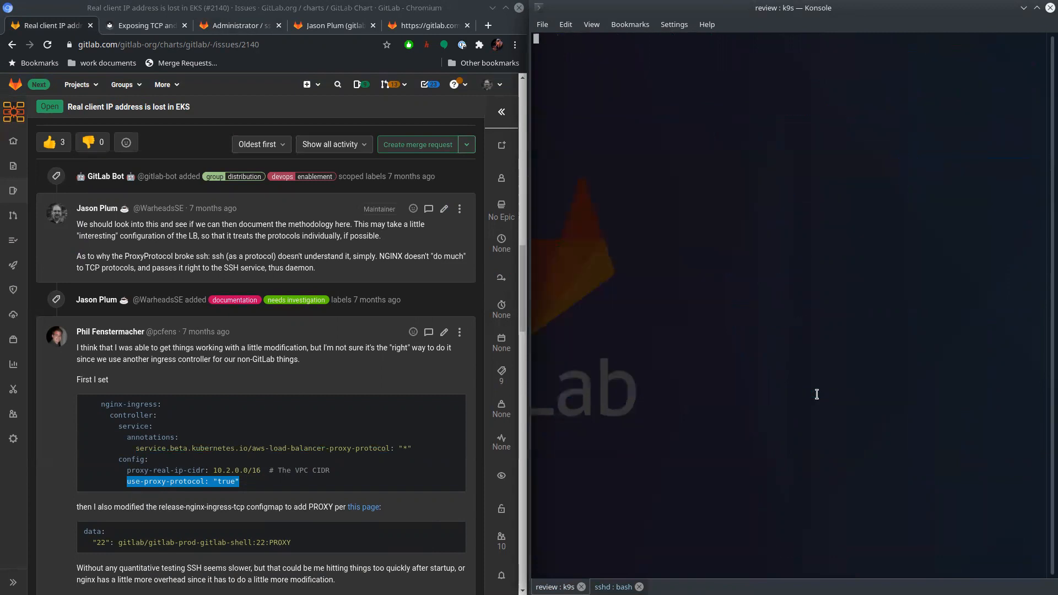
- Add the copied line use-proxy-protocol: "true" beneath use-http2 in the configmap's data block, indented to match, and save
{"action": "key", "text": "Down"}
{"action": "key", "text": "Down"}
{"action": "key", "text": "Down"}
{"action": "key", "text": "Down"}
{"action": "key", "text": "Down"}
{"action": "key", "text": "Down"}
{"action": "key", "text": "Down"}
{"action": "key", "text": "Down"}
{"action": "key", "text": "Down"}
{"action": "key", "text": "Down"}
{"action": "key", "text": "Down"}
{"action": "key", "text": "Down"}
{"action": "key", "text": "Down"}
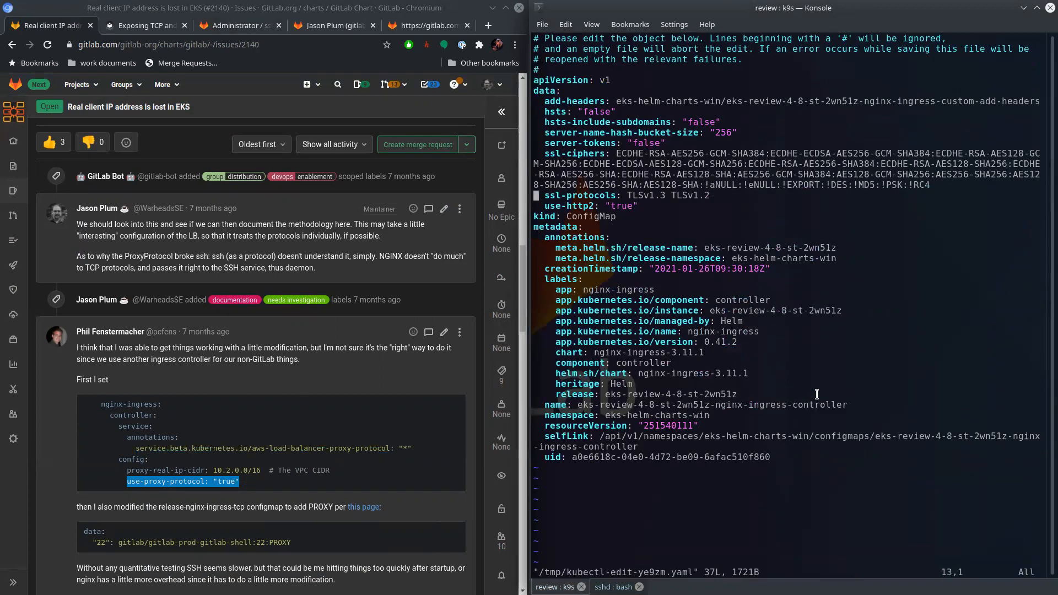
{"action": "key", "text": "shift+o"}
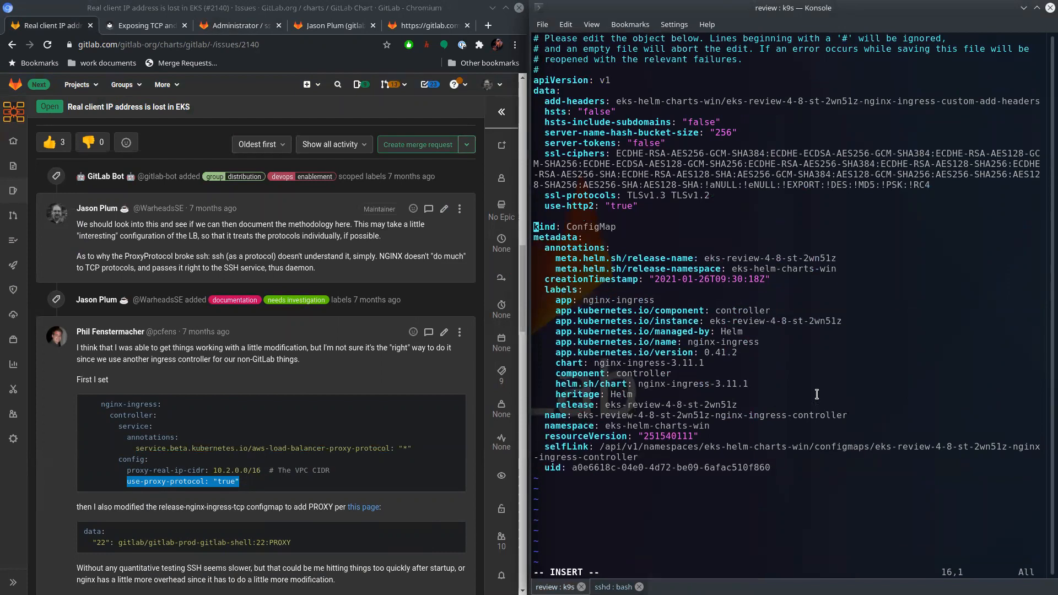
{"action": "key", "text": "ctrl+shift+v"}
{"action": "key", "text": "Home"}
{"action": "key", "text": "Escape"}
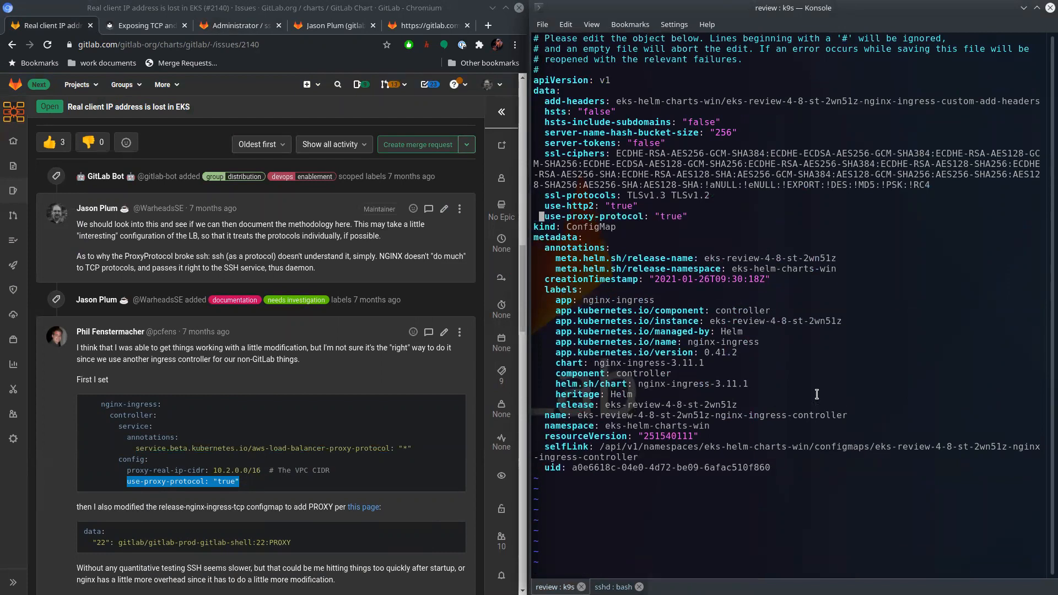
{"action": "type", "text": ":wq"}
{"action": "key", "text": "Return"}
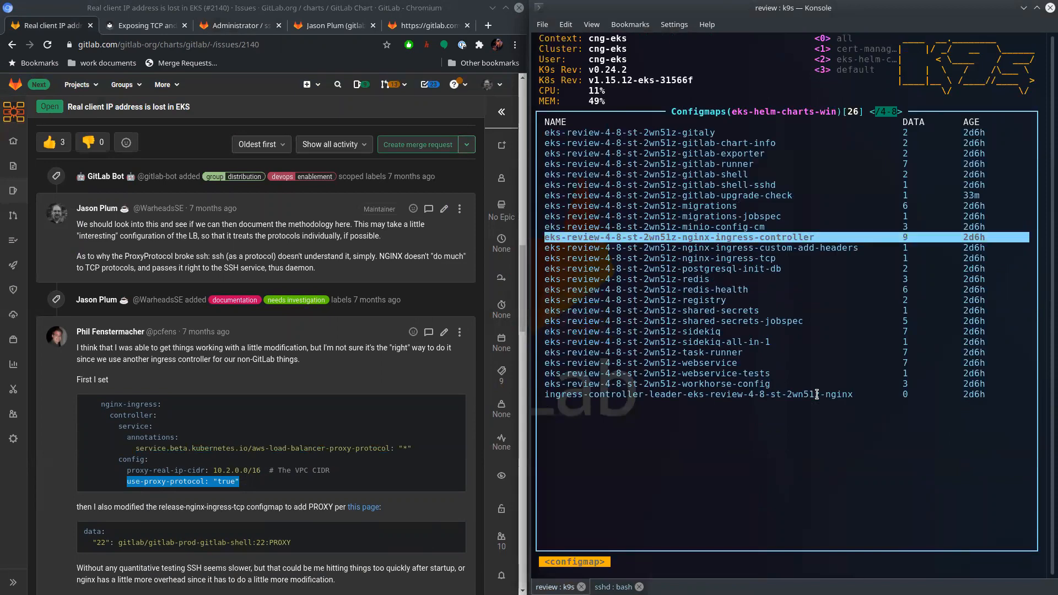
- List the 4-8 review pods, open the nginx-ingress-controller pod's logs and examine the entries about the configuration reload
{"action": "type", "text": ":pods"}
{"action": "key", "text": "Return"}
{"action": "key", "text": "/"}
{"action": "key", "text": "Tab"}
{"action": "key", "text": "Return"}
{"action": "key", "text": "Down"}
{"action": "key", "text": "Down"}
{"action": "key", "text": "Down"}
{"action": "key", "text": "Down"}
{"action": "key", "text": "Down"}
{"action": "key", "text": "Down"}
{"action": "key", "text": "Down"}
{"action": "key", "text": "l"}
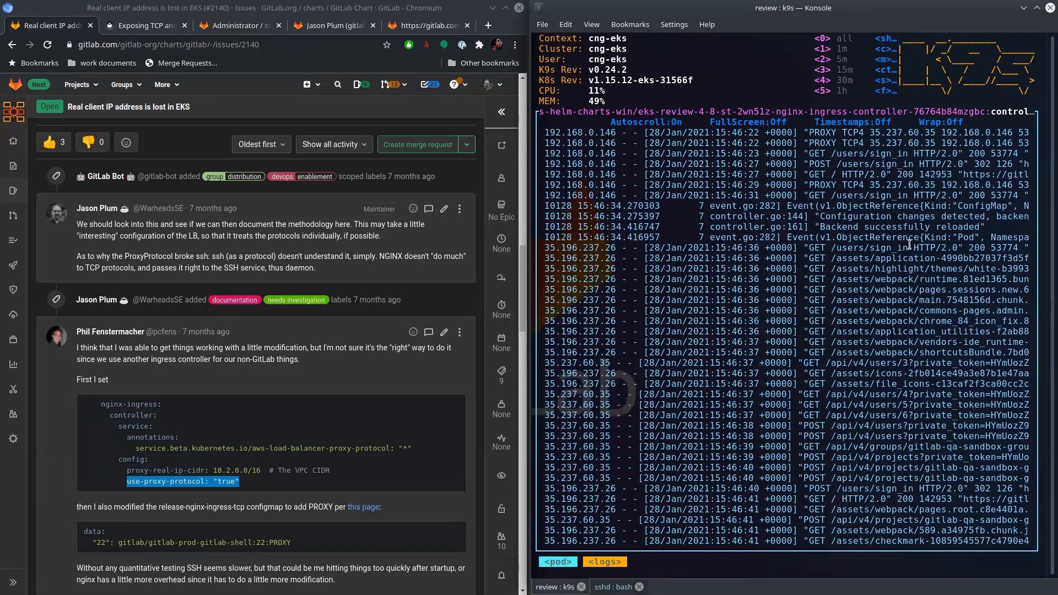
{"action": "left_click_drag", "start_coordinate": [974, 205], "coordinate": [739, 160]}
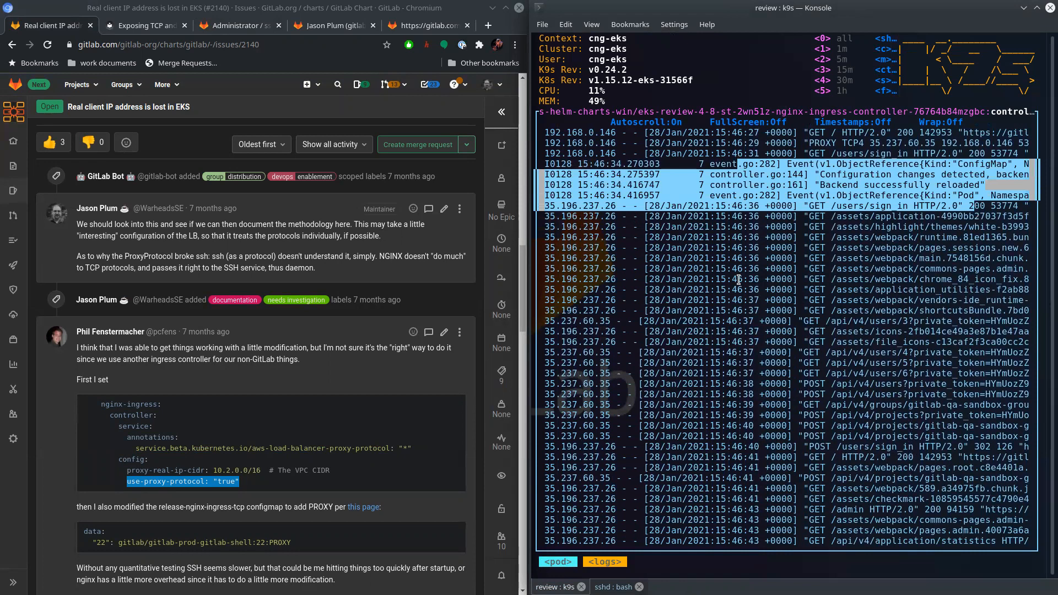
- Run git pull in the sshd repository session and highlight the connection line of its output
{"action": "left_click", "coordinate": [612, 586]}
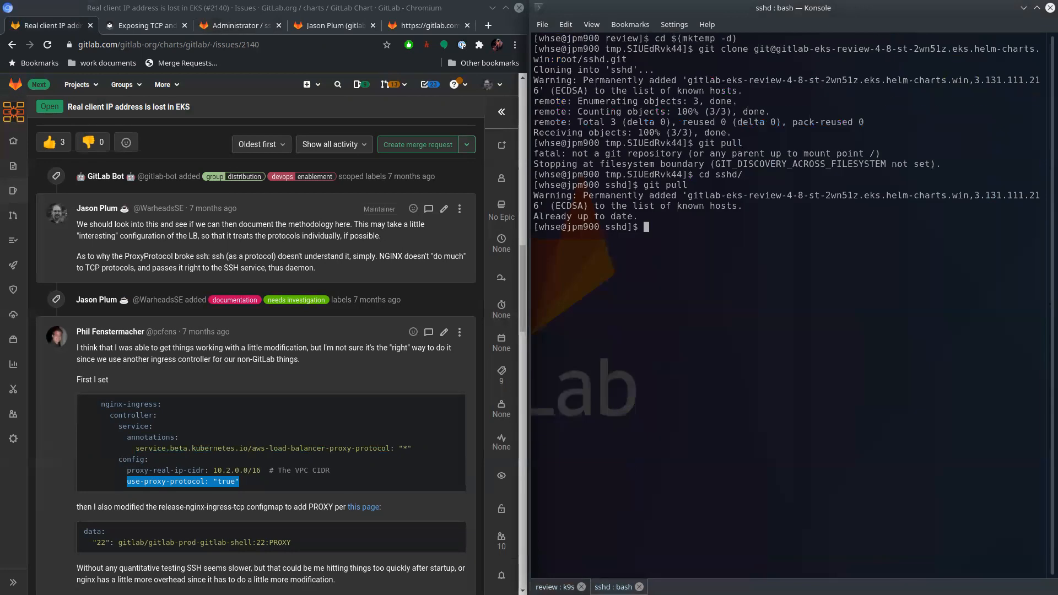
{"action": "key", "text": "Up"}
{"action": "key", "text": "Return"}
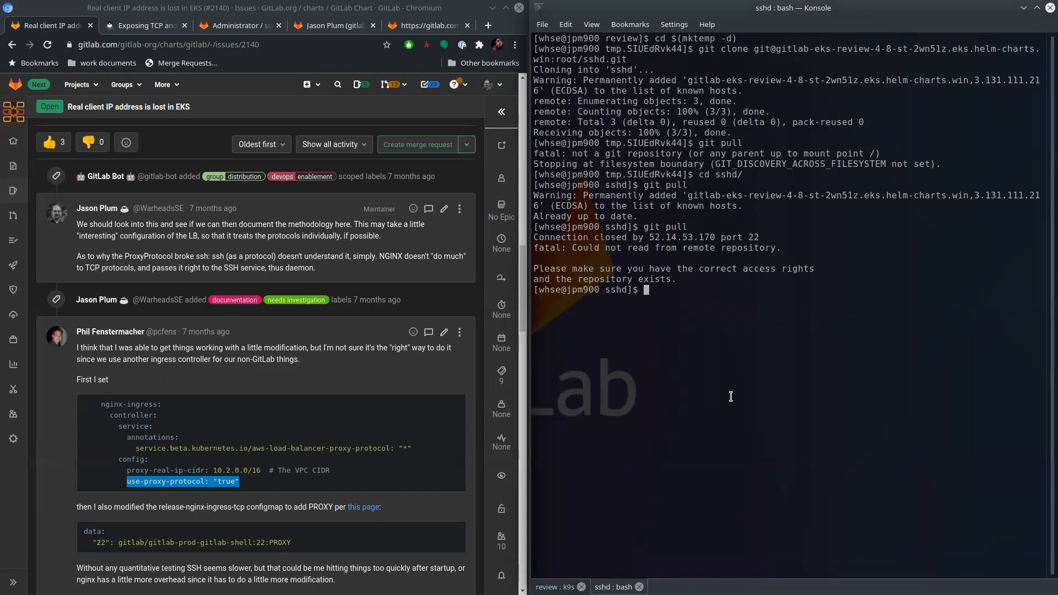
{"action": "left_click_drag", "start_coordinate": [769, 238], "coordinate": [567, 227]}
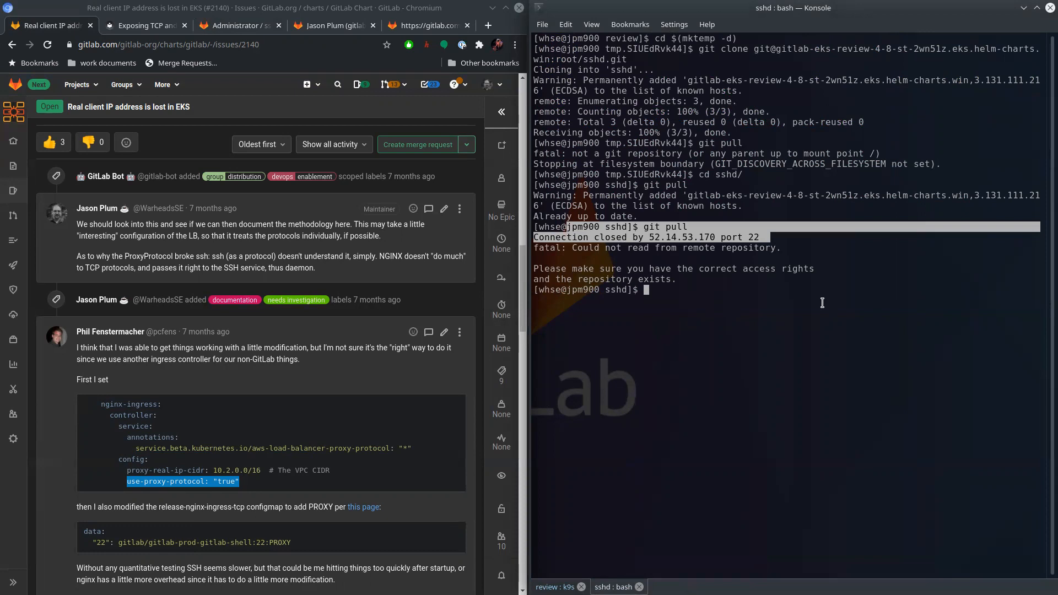
- Begin an ssh git@ command and paste in the repository address from the earlier git clone command
{"action": "key", "text": "Up"}
{"action": "key", "text": "ctrl+u"}
{"action": "type", "text": "ssh git@"}
{"action": "double_click", "coordinate": [843, 50]}
{"action": "left_click", "coordinate": [784, 286]}
{"action": "middle_click", "coordinate": [785, 286]}
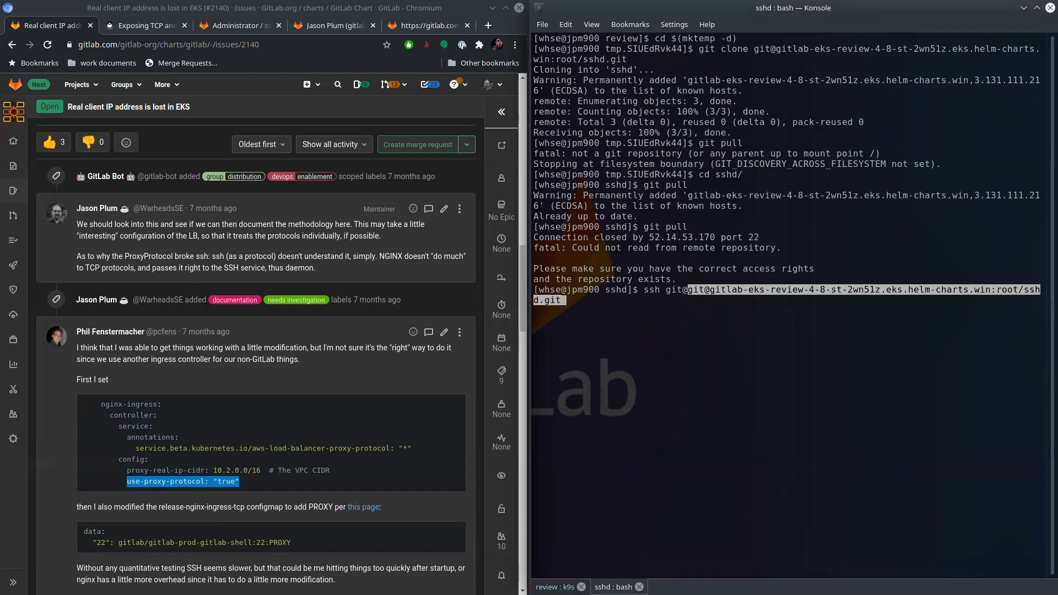
{"action": "key", "text": "BackSpace"}
{"action": "key", "text": "BackSpace"}
{"action": "key", "text": "BackSpace"}
{"action": "key", "text": "BackSpace"}
{"action": "key", "text": "BackSpace"}
{"action": "key", "text": "BackSpace"}
{"action": "key", "text": "BackSpace"}
{"action": "key", "text": "BackSpace"}
{"action": "key", "text": "BackSpace"}
{"action": "key", "text": "BackSpace"}
{"action": "key", "text": "BackSpace"}
{"action": "key", "text": "BackSpace"}
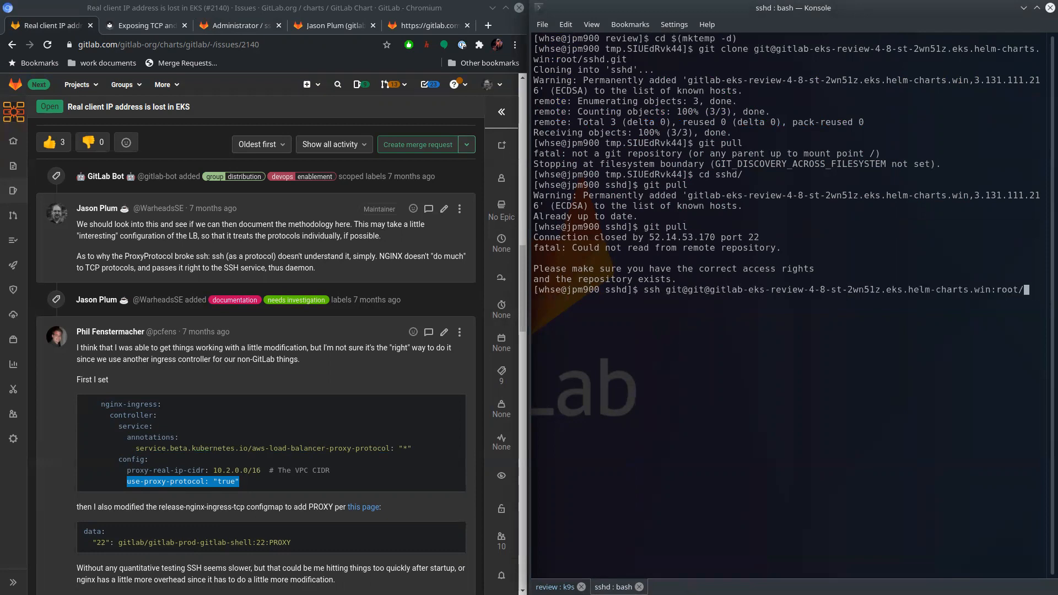
{"action": "key", "text": "BackSpace"}
{"action": "key", "text": "BackSpace"}
{"action": "key", "text": "ctrl+Left"}
{"action": "key", "text": "ctrl+Left"}
{"action": "key", "text": "ctrl+Left"}
{"action": "key", "text": "ctrl+Left"}
{"action": "key", "text": "ctrl+Left"}
{"action": "key", "text": "ctrl+Left"}
{"action": "key", "text": "ctrl+Left"}
{"action": "key", "text": "ctrl+Left"}
{"action": "key", "text": "ctrl+Left"}
{"action": "key", "text": "ctrl+Left"}
{"action": "key", "text": "ctrl+Left"}
{"action": "key", "text": "ctrl+Left"}
{"action": "key", "text": "BackSpace"}
{"action": "key", "text": "BackSpace"}
{"action": "key", "text": "BackSpace"}
{"action": "key", "text": "BackSpace"}
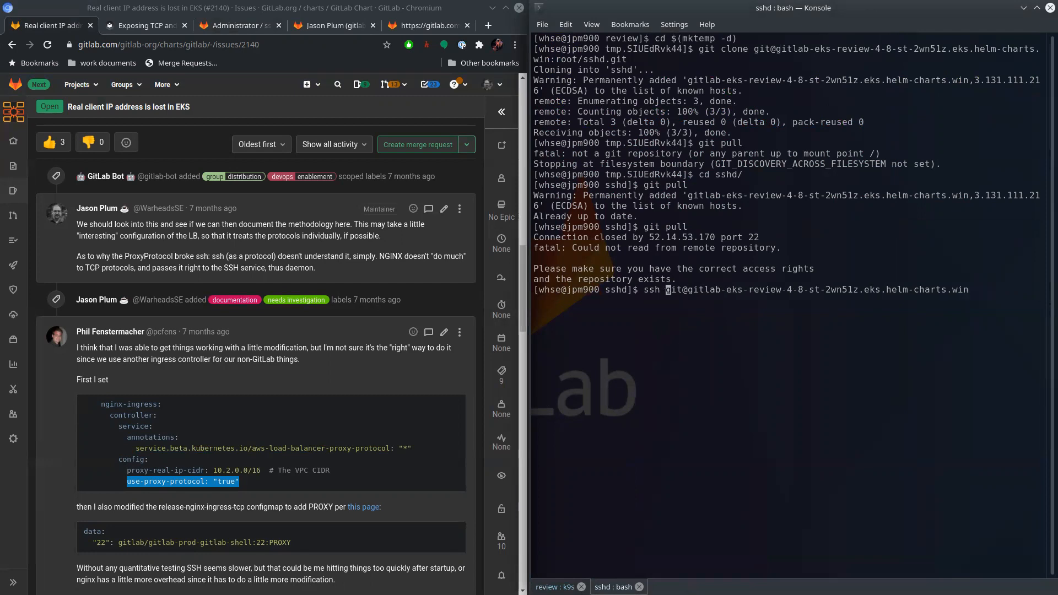
- Add the -v option, run the SSH connection and examine the debug lines of the handshake
{"action": "type", "text": "-v"}
{"action": "key", "text": "Return"}
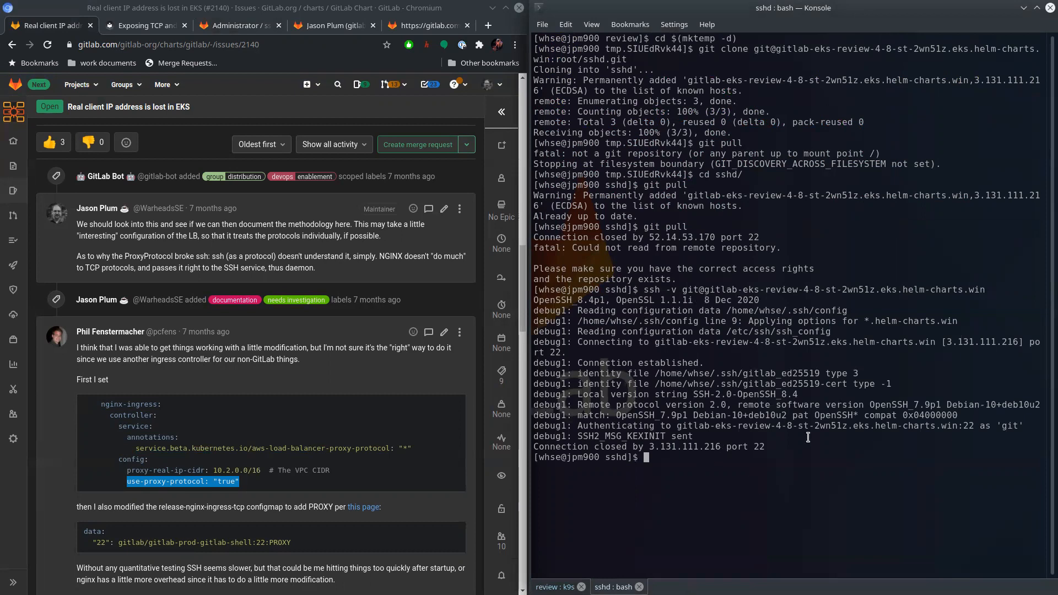
{"action": "left_click_drag", "start_coordinate": [693, 436], "coordinate": [510, 362]}
{"action": "left_click", "coordinate": [803, 366]}
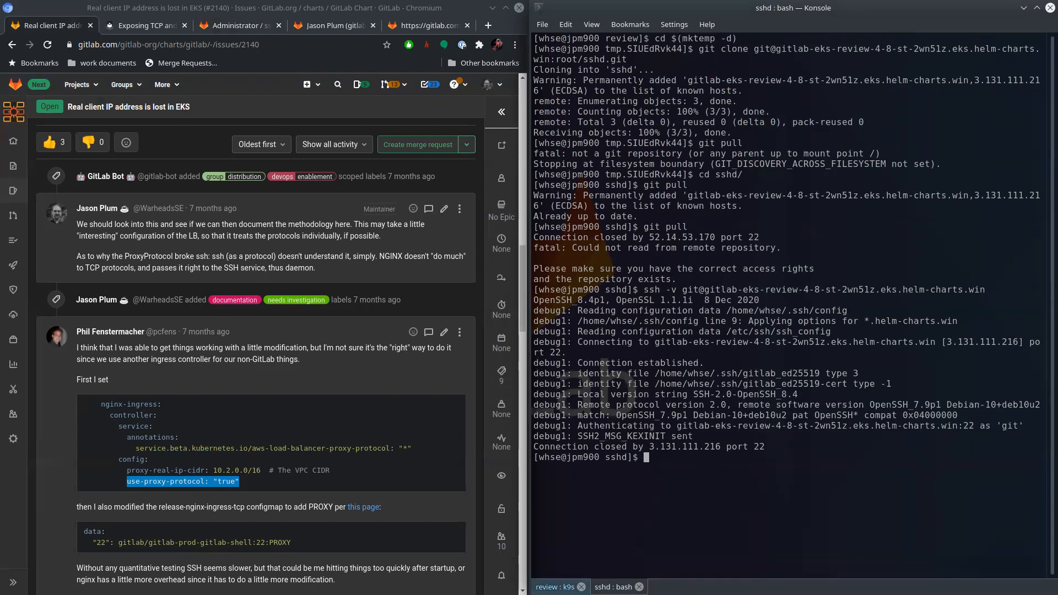
- Return to the nginx-ingress-controller logs, turn autoscroll off and examine the entries logged around the SSH attempt
{"action": "key", "text": "shift+Left"}
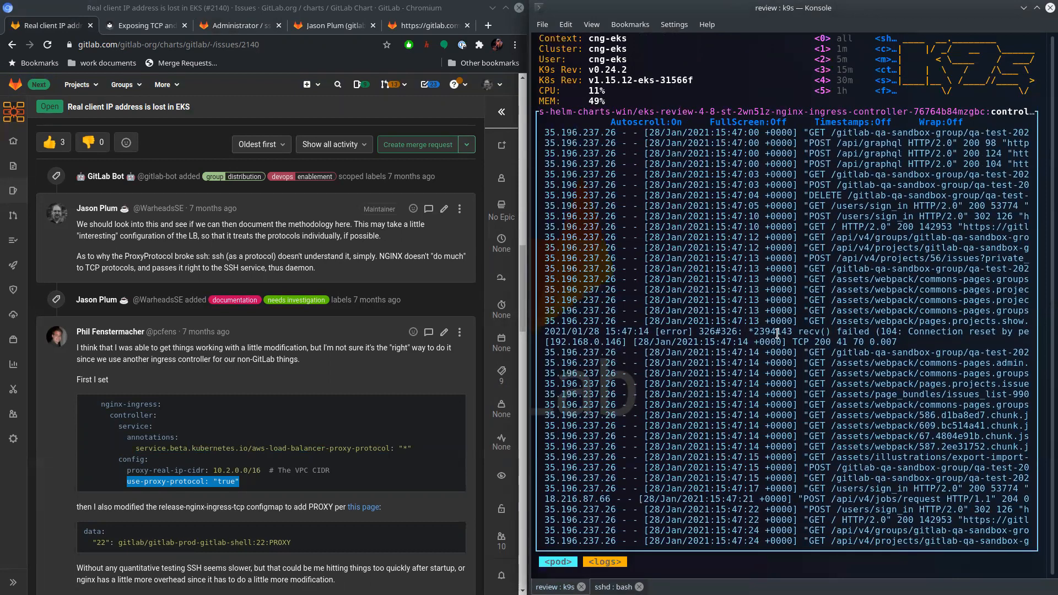
{"action": "key", "text": "s"}
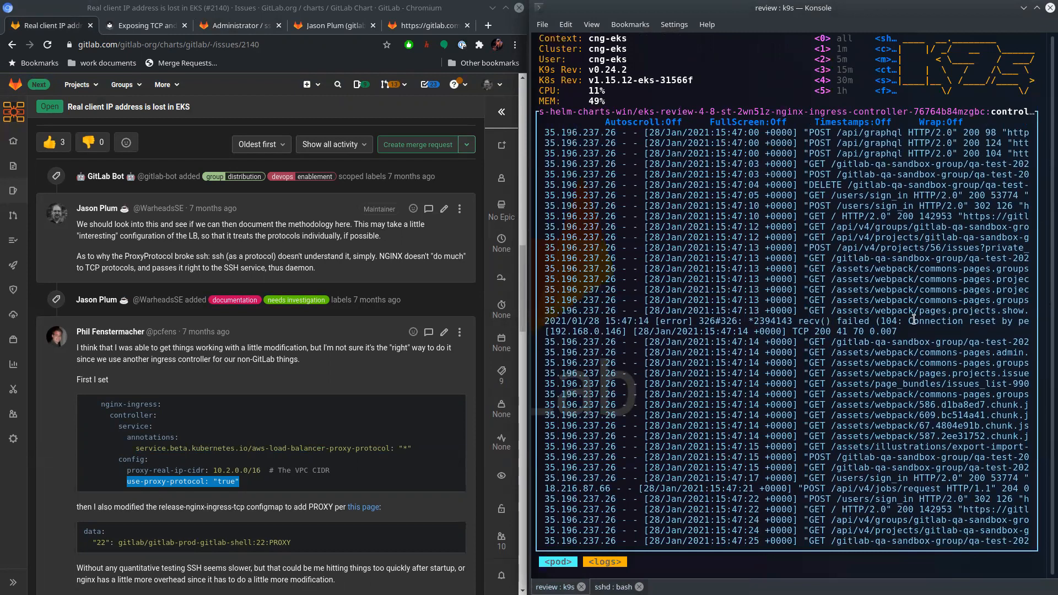
{"action": "left_click_drag", "start_coordinate": [758, 321], "coordinate": [945, 333]}
{"action": "scroll", "coordinate": [928, 333], "scroll_direction": "up", "scroll_amount": 10}
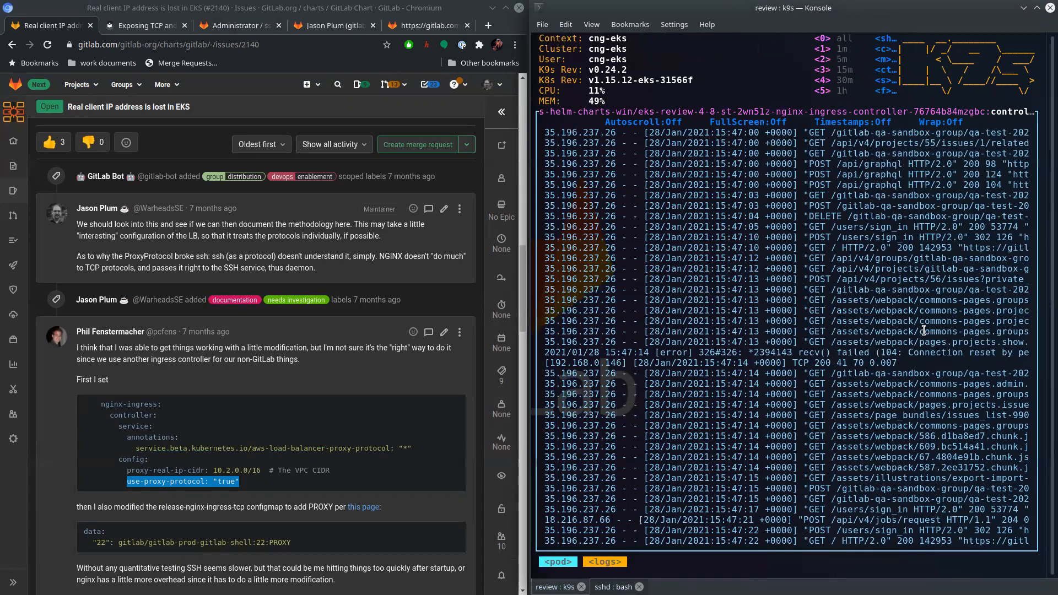
{"action": "scroll", "coordinate": [897, 342], "scroll_direction": "down", "scroll_amount": 10}
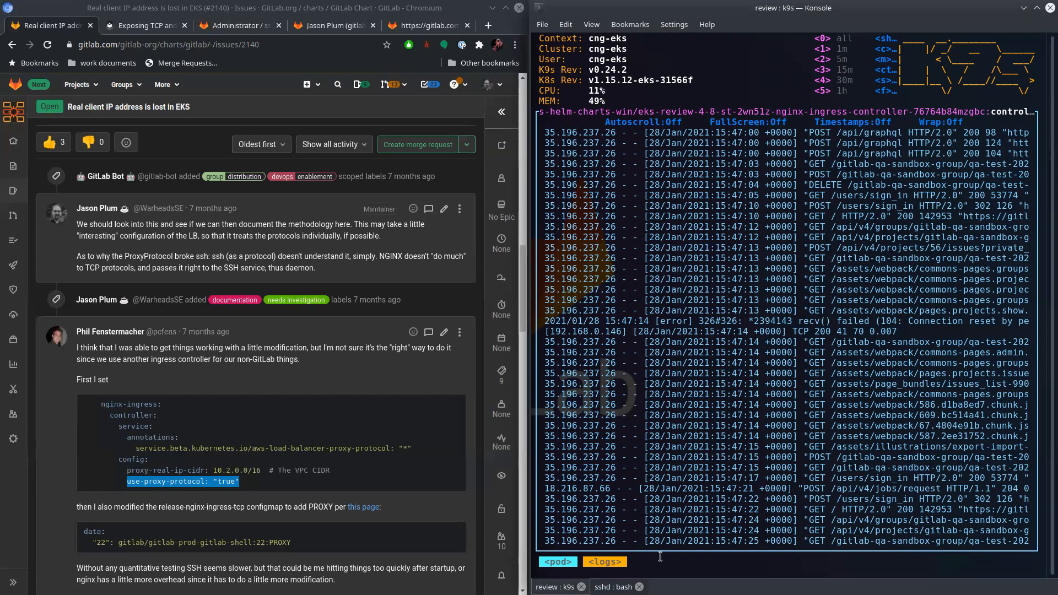
- Highlight the release-nginx-ingress-tcp configmap name and the :PROXY suffix of the port 22 entry in the issue comment
{"action": "left_click", "coordinate": [367, 480]}
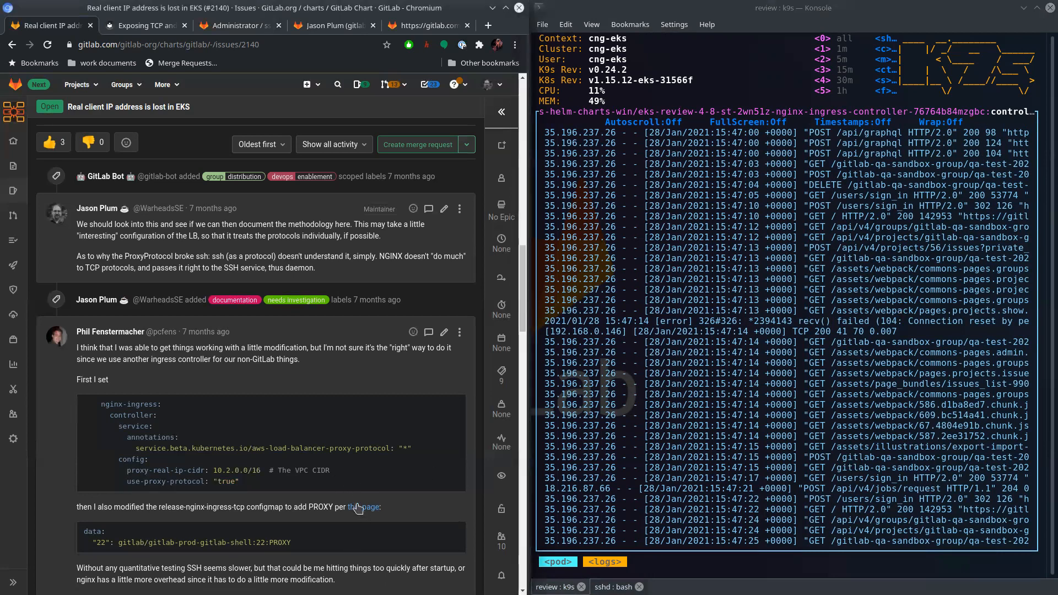
{"action": "left_click_drag", "start_coordinate": [166, 506], "coordinate": [249, 509]}
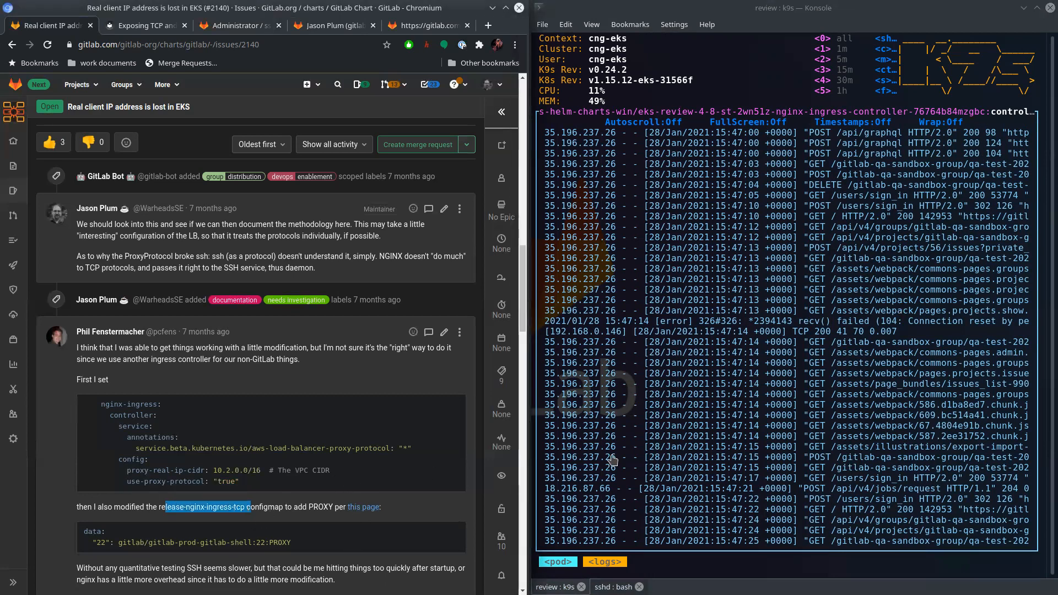
{"action": "left_click_drag", "start_coordinate": [292, 543], "coordinate": [266, 543]}
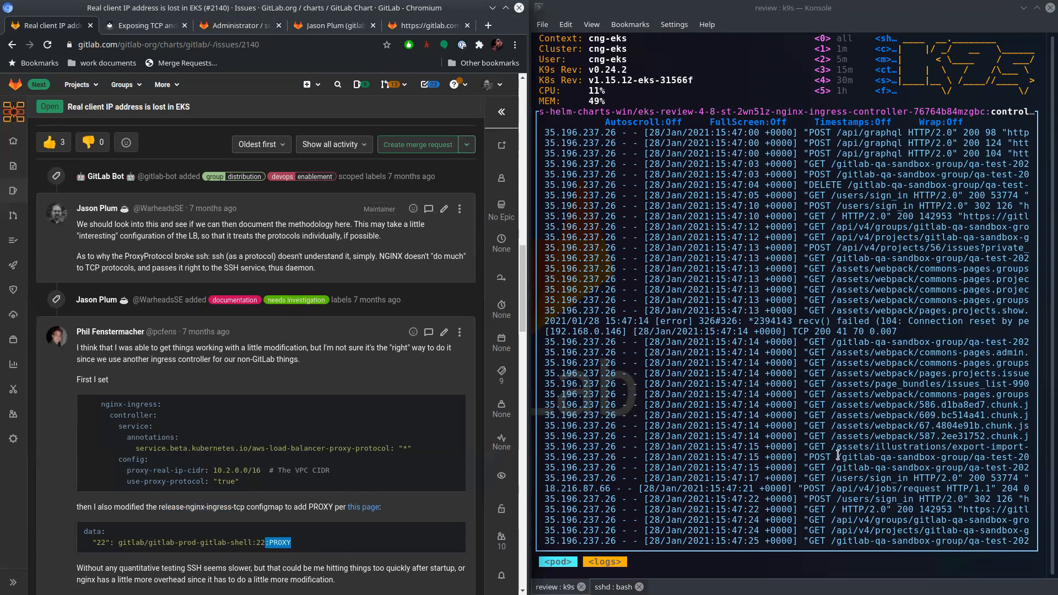
- List the configmaps in k9s filtered by 4-8 and select eks-review-4-8-st-2wn51z-nginx-ingress-tcp
{"action": "left_click", "coordinate": [894, 348]}
{"action": "key", "text": "Escape"}
{"action": "type", "text": ":confi"}
{"action": "key", "text": "Return"}
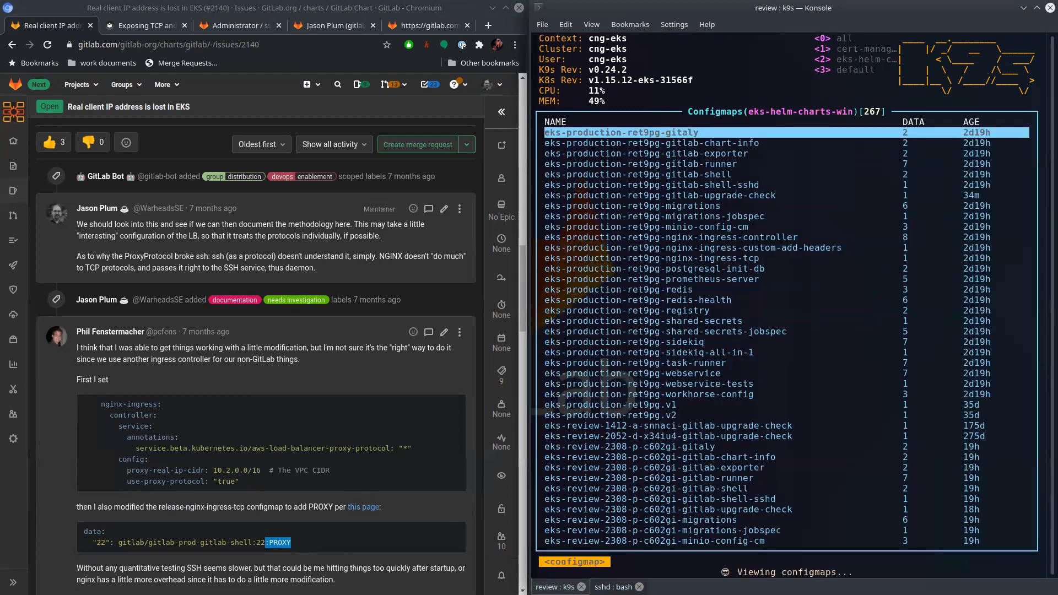
{"action": "key", "text": "slash"}
{"action": "key", "text": "Return"}
{"action": "key", "text": "Down"}
{"action": "key", "text": "Down"}
{"action": "key", "text": "Down"}
{"action": "key", "text": "Down"}
{"action": "key", "text": "Down"}
{"action": "key", "text": "Down"}
{"action": "key", "text": "Down"}
{"action": "key", "text": "Down"}
{"action": "key", "text": "Down"}
{"action": "key", "text": "Down"}
{"action": "key", "text": "Down"}
{"action": "key", "text": "Down"}
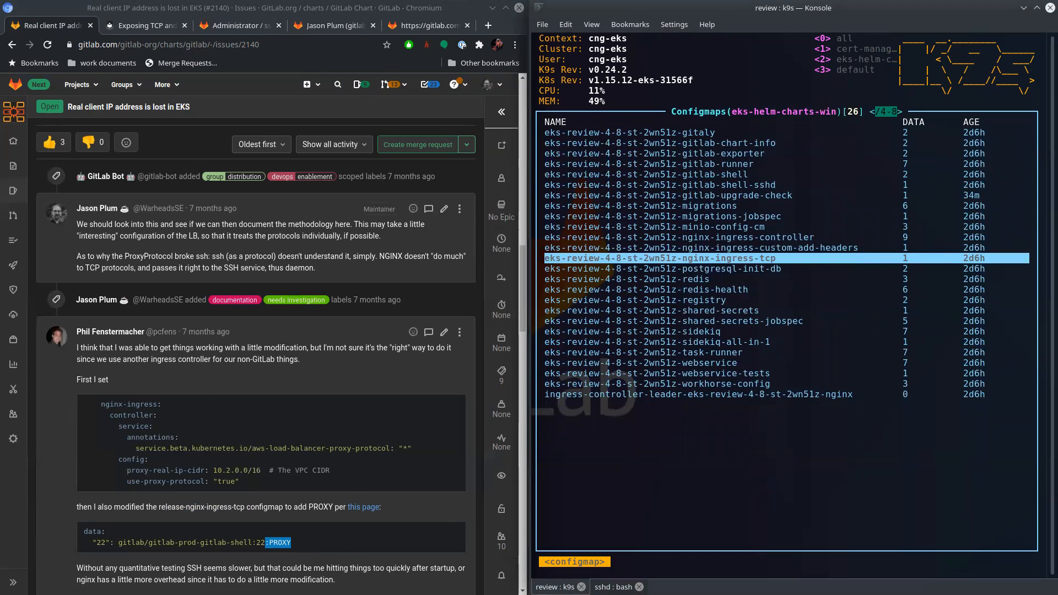
- Edit the nginx-ingress-tcp configmap, append :PROXY to the "22" entry ending in gitlab-shell:22, and save
{"action": "key", "text": "e"}
{"action": "key", "text": "j"}
{"action": "key", "text": "j"}
{"action": "key", "text": "dollar"}
{"action": "type", "text": "a"}
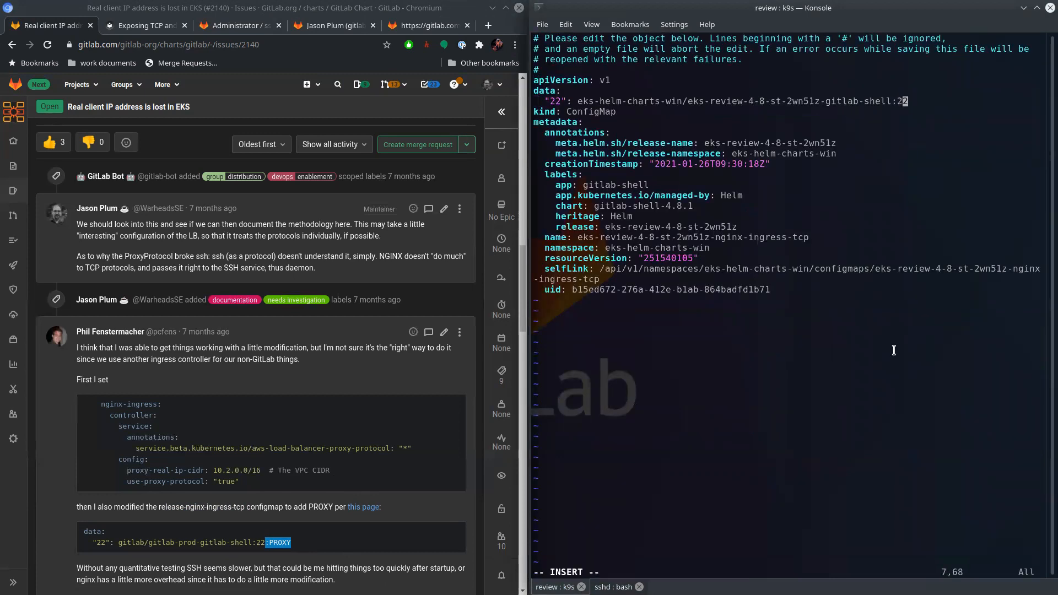
{"action": "type", "text": ":proxy"}
{"action": "key", "text": "Escape"}
{"action": "type", "text": ":wq"}
{"action": "key", "text": "Return"}
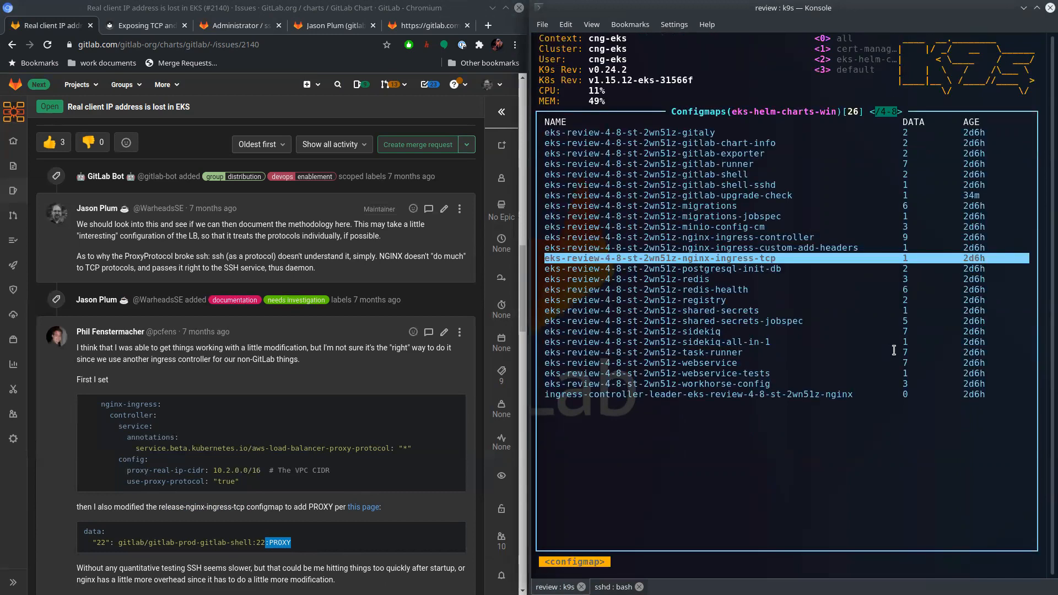
- List the pods filtered by 4-8 and open the logs of the nginx-ingress-controller pod
{"action": "type", "text": ":pod"}
{"action": "key", "text": "Return"}
{"action": "type", "text": "/4-8"}
{"action": "key", "text": "Return"}
{"action": "key", "text": "Down"}
{"action": "key", "text": "Down"}
{"action": "key", "text": "Down"}
{"action": "key", "text": "Down"}
{"action": "key", "text": "Down"}
{"action": "key", "text": "Down"}
{"action": "key", "text": "Down"}
{"action": "key", "text": "l"}
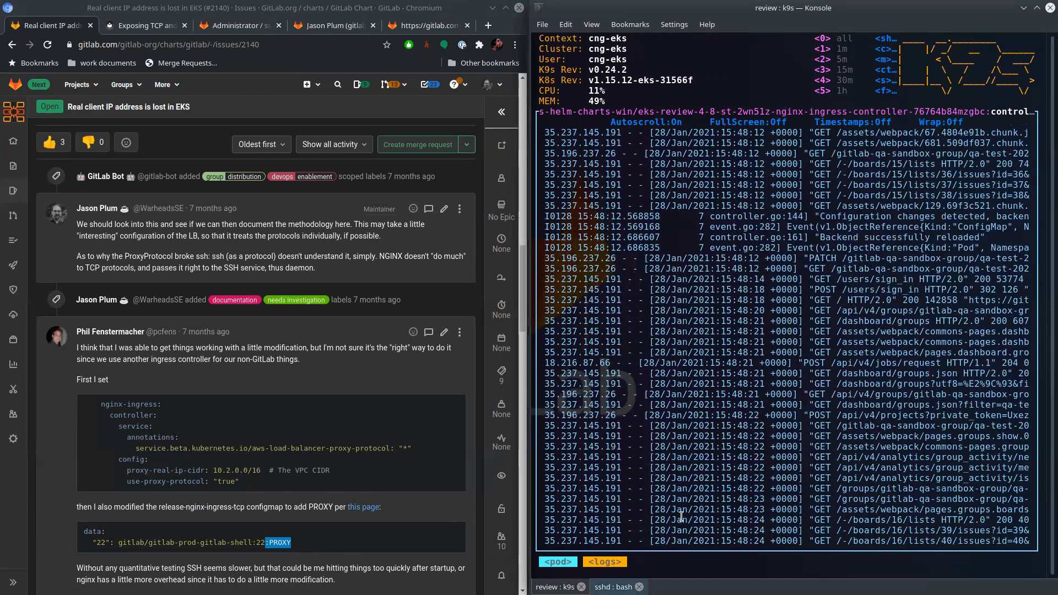
{"action": "left_click", "coordinate": [613, 587]}
{"action": "key", "text": "Up"}
{"action": "key", "text": "Return"}
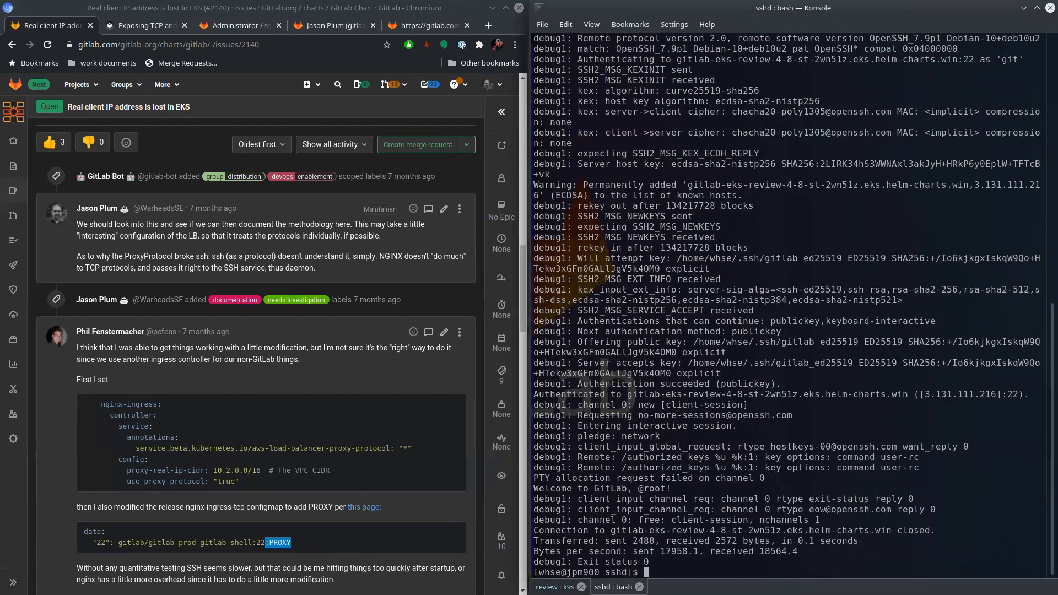
- Rerun the earlier git clone of root/sshd.git from the review instance over SSH
{"action": "key", "text": "Up"}
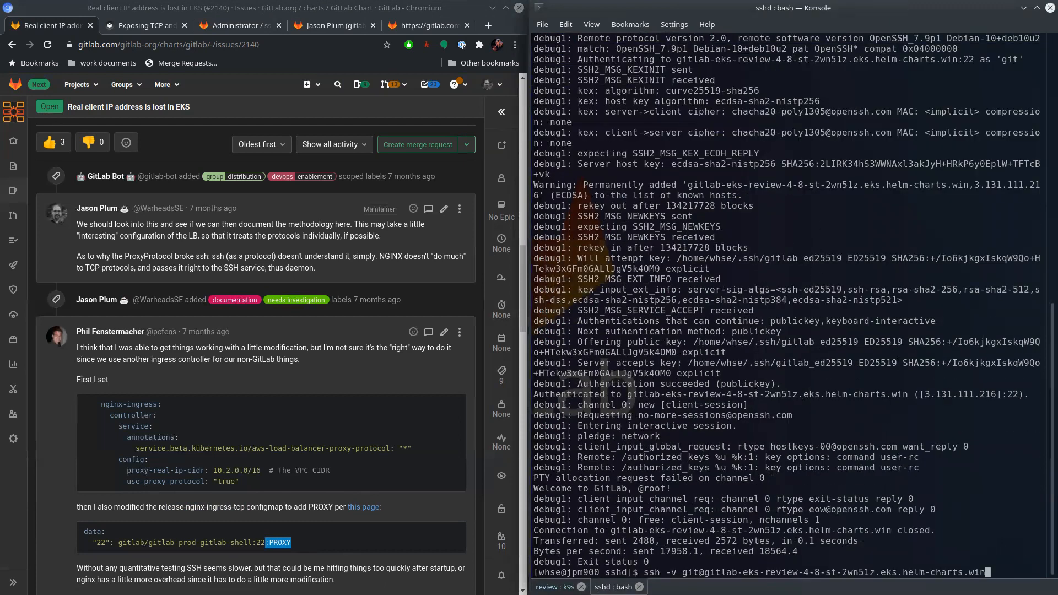
{"action": "key", "text": "Up"}
{"action": "key", "text": "Up"}
{"action": "key", "text": "Up"}
{"action": "key", "text": "Up"}
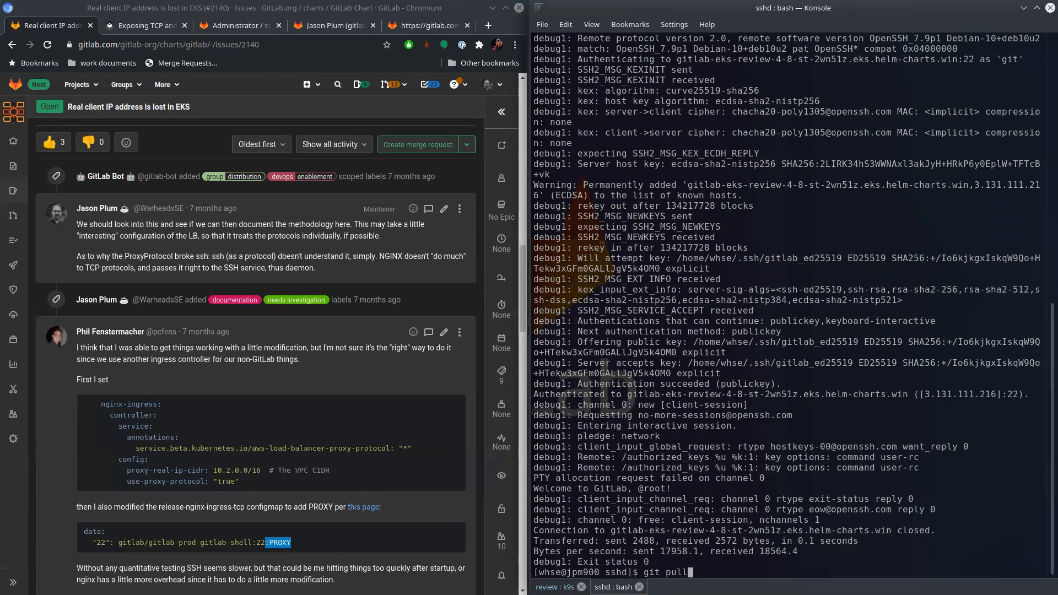
{"action": "key", "text": "Return"}
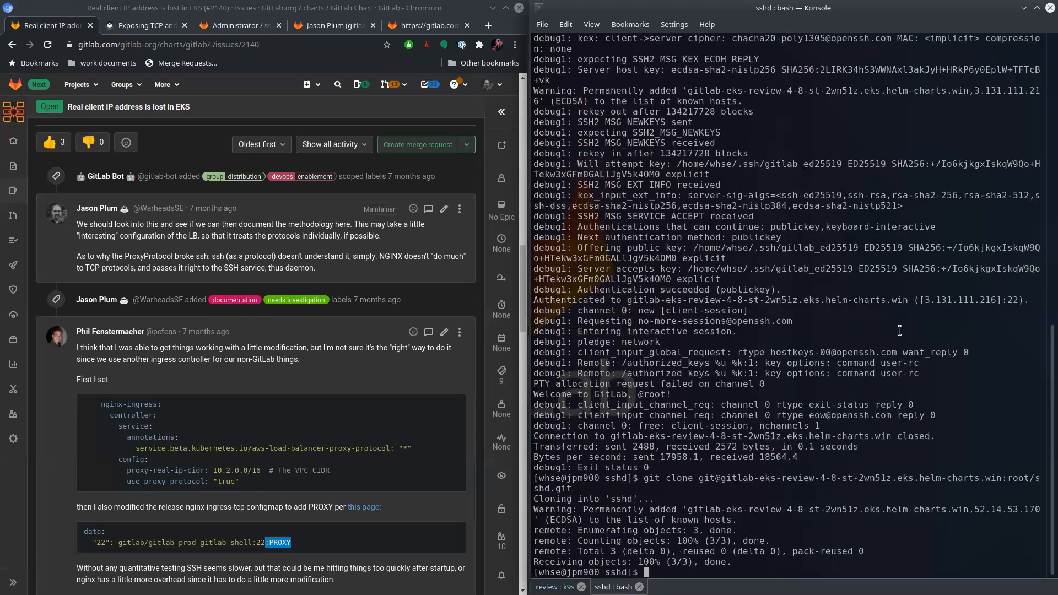
- Return to the k9s session, turn off autoscroll and look through the first nginx-ingress-controller pod's recent log entries
{"action": "key", "text": "shift+Left"}
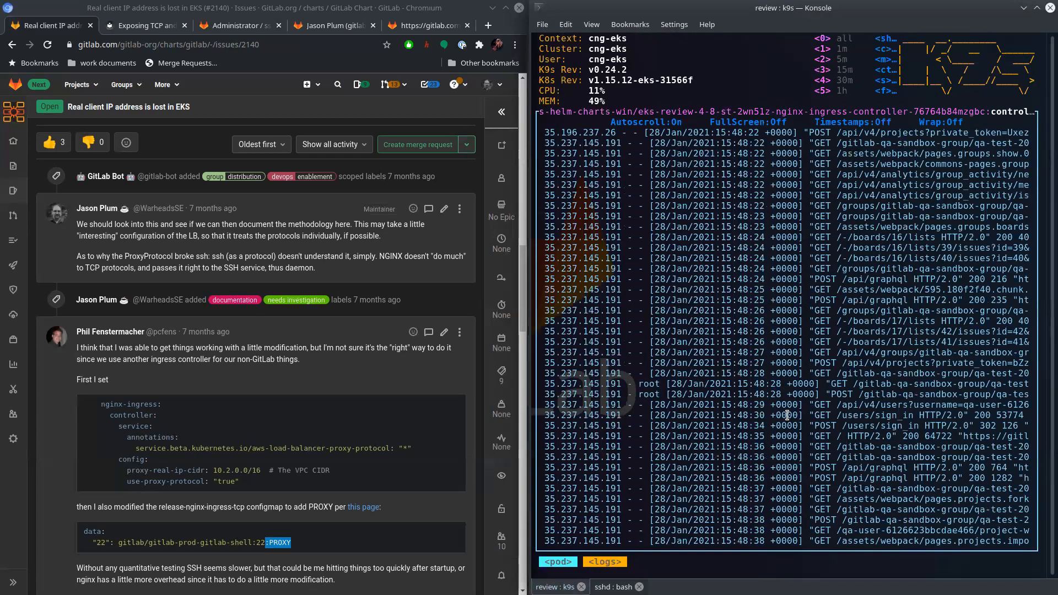
{"action": "key", "text": "s"}
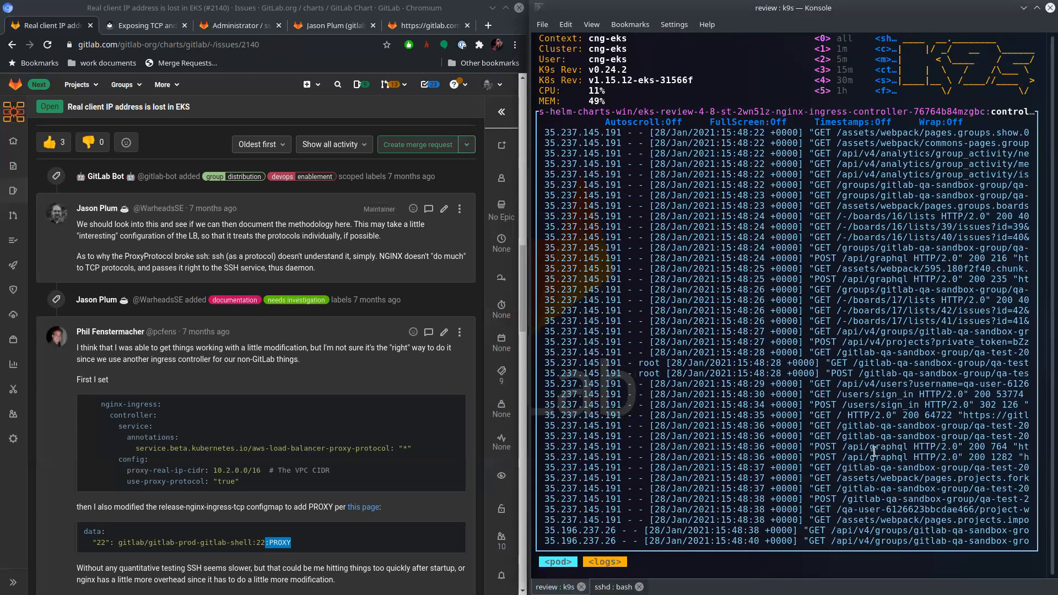
{"action": "scroll", "coordinate": [787, 336], "scroll_direction": "up", "scroll_amount": 13}
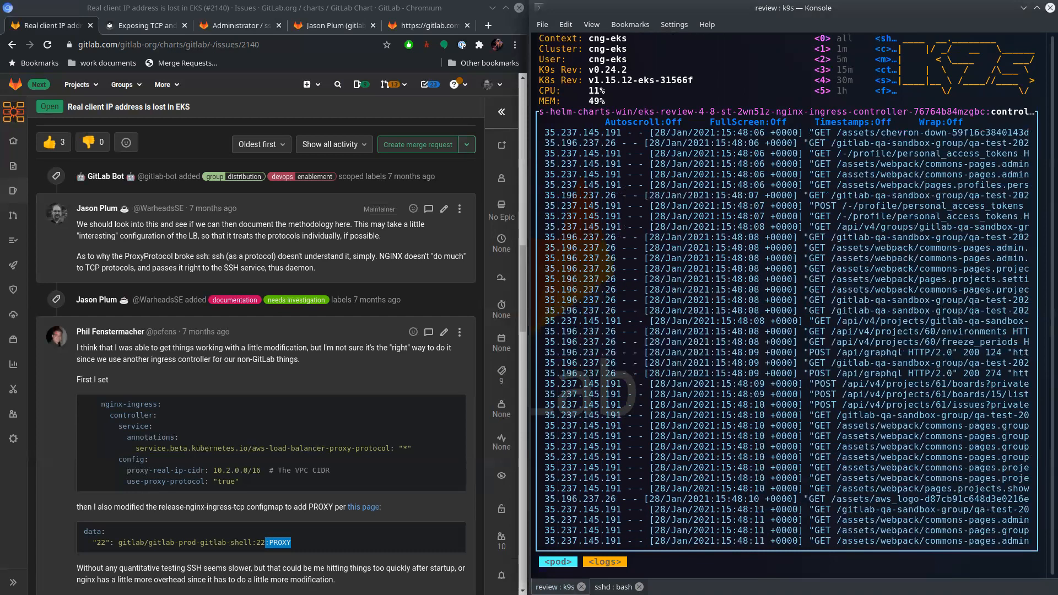
{"action": "scroll", "coordinate": [786, 336], "scroll_direction": "down", "scroll_amount": 13}
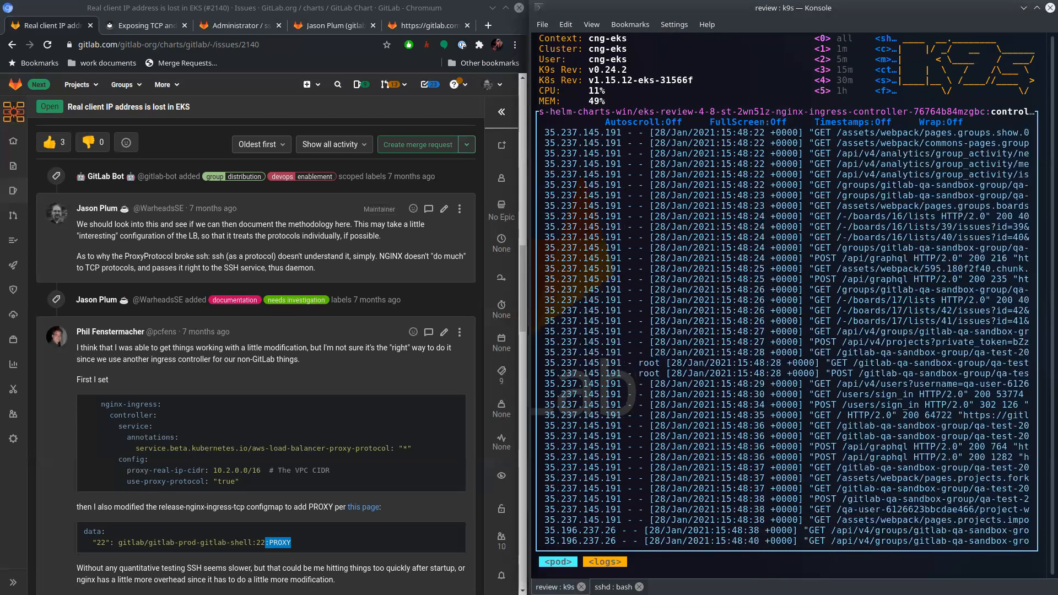
- Open the logs of the second nginx-ingress-controller pod, ending in ncz2v, and check the client address in the TCP entry
{"action": "key", "text": "Escape"}
{"action": "key", "text": "Down"}
{"action": "key", "text": "l"}
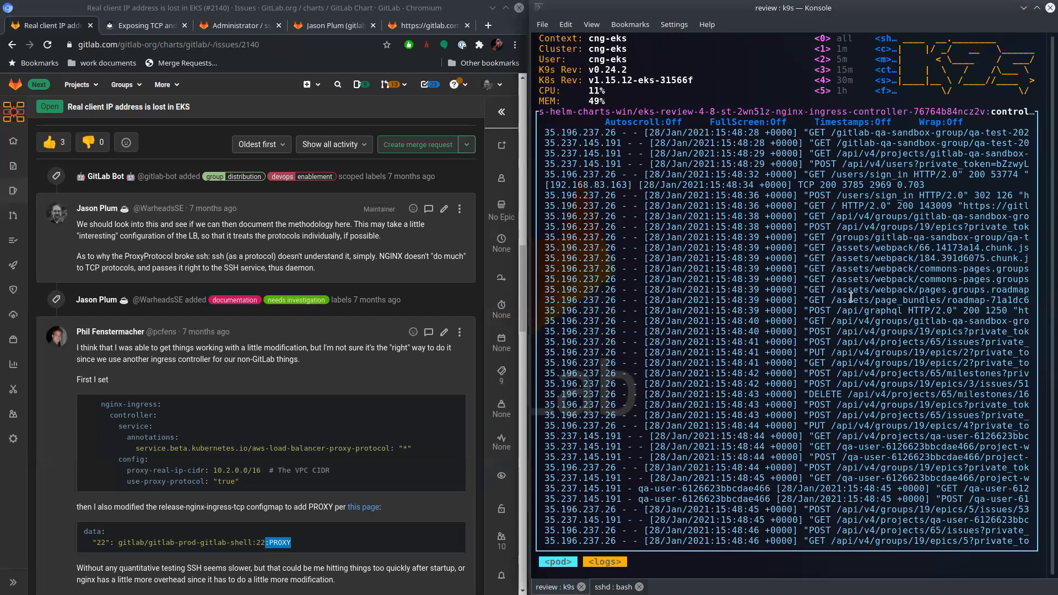
{"action": "left_click_drag", "start_coordinate": [921, 182], "coordinate": [544, 184]}
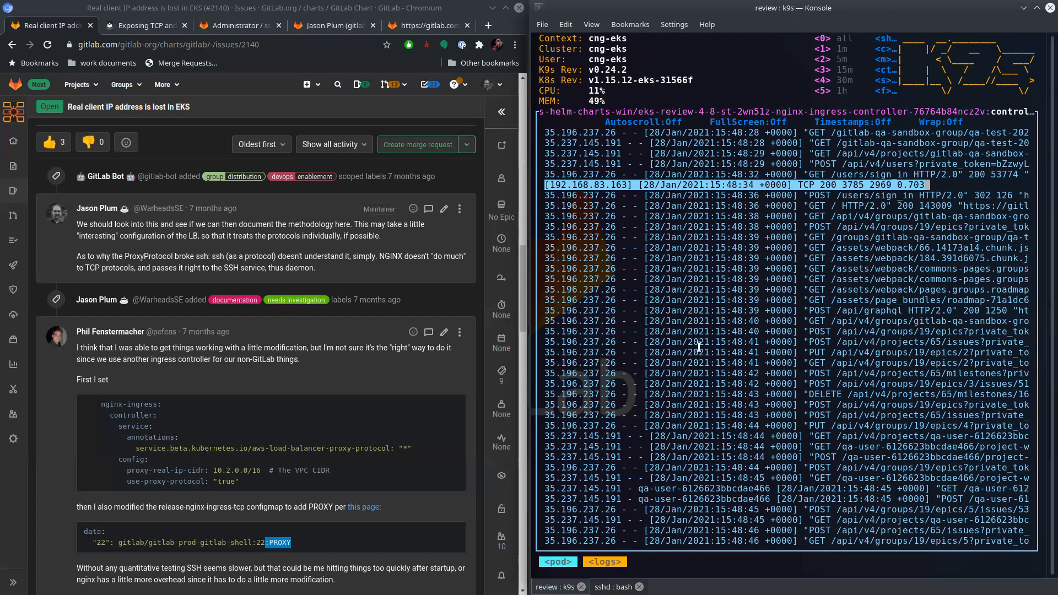
{"action": "double_click", "coordinate": [612, 185]}
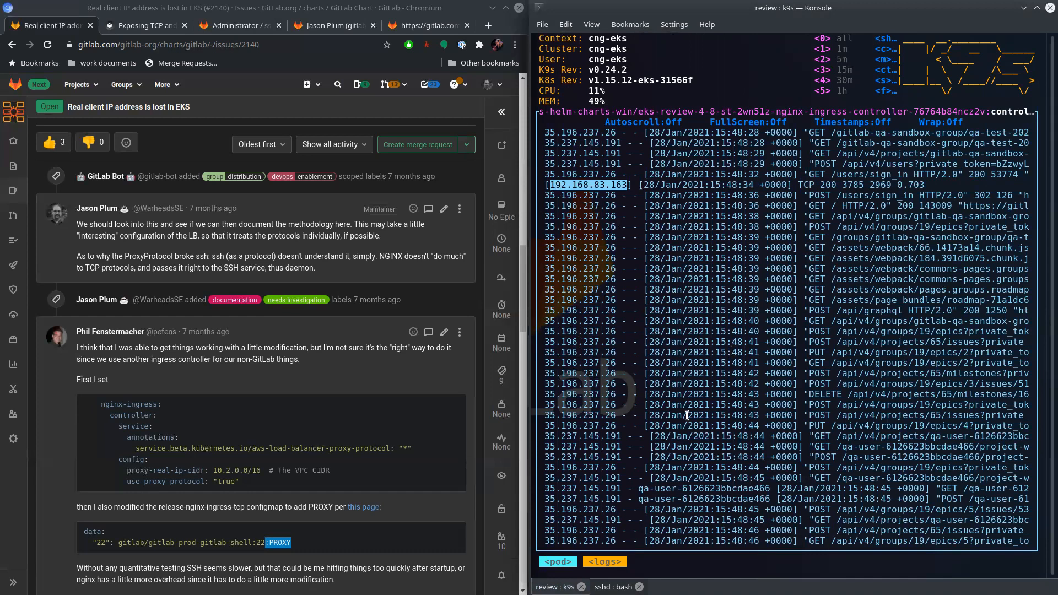
{"action": "left_click", "coordinate": [743, 320]}
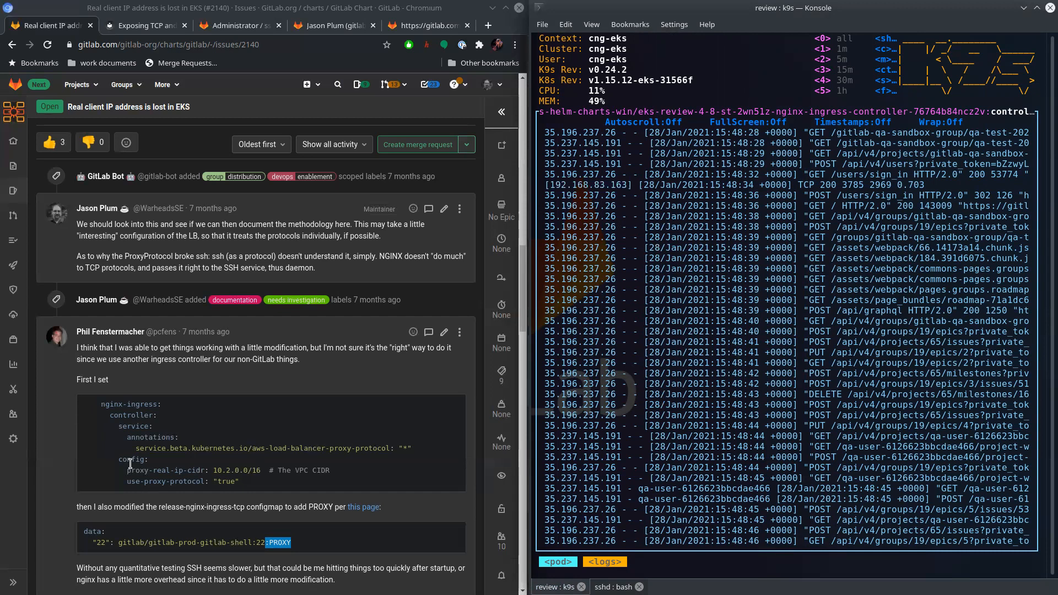
- Highlight the proxy-real-ip-cidr line with the VPC CIDR comment in the issue's configuration snippet
{"action": "left_click_drag", "start_coordinate": [124, 470], "coordinate": [330, 470]}
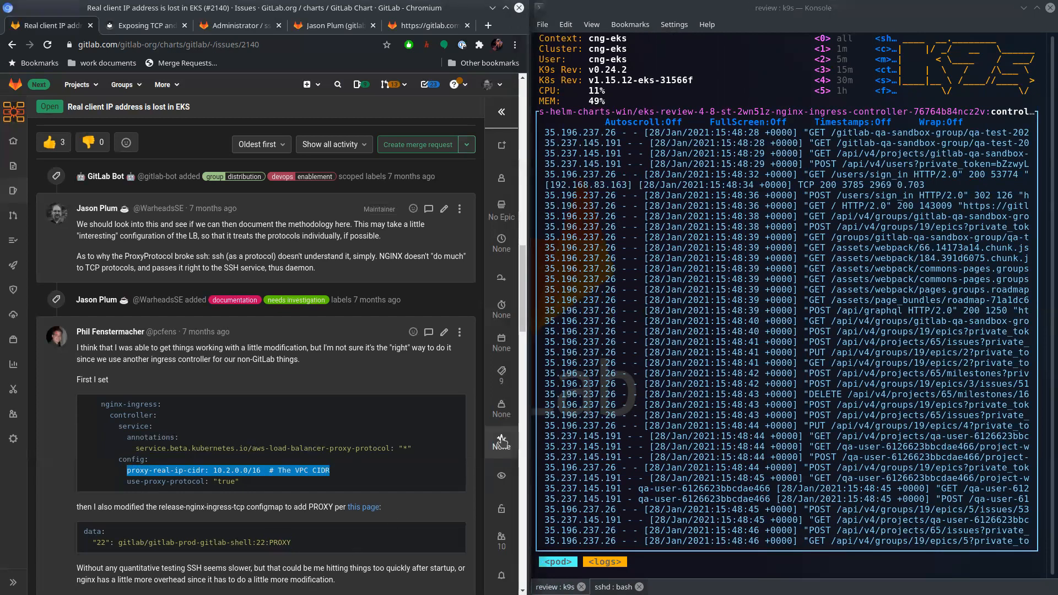
{"action": "left_click", "coordinate": [346, 473]}
{"action": "left_click_drag", "start_coordinate": [346, 473], "coordinate": [131, 471]}
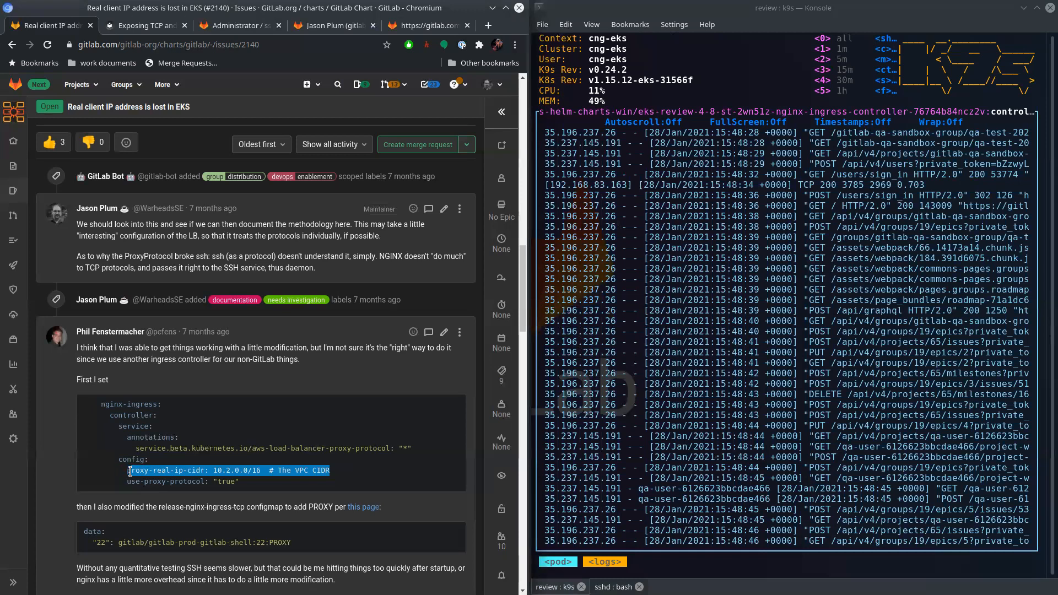
{"action": "left_click", "coordinate": [805, 393]}
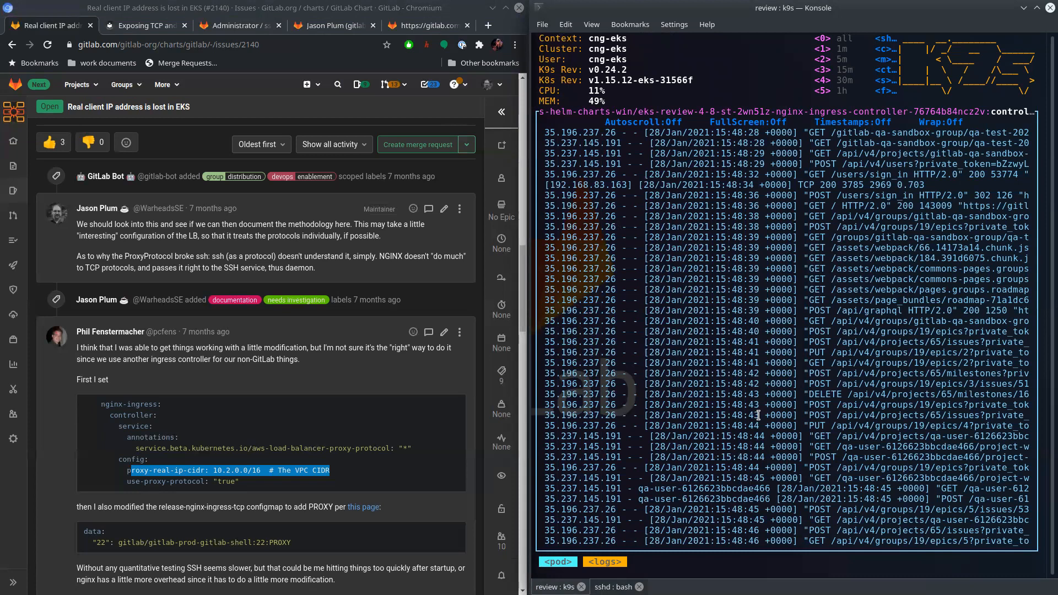
- Open the logs of the gitlab-shell pod ending in h5478 and mark the address in the git user's disconnect entry
{"action": "key", "text": "Escape"}
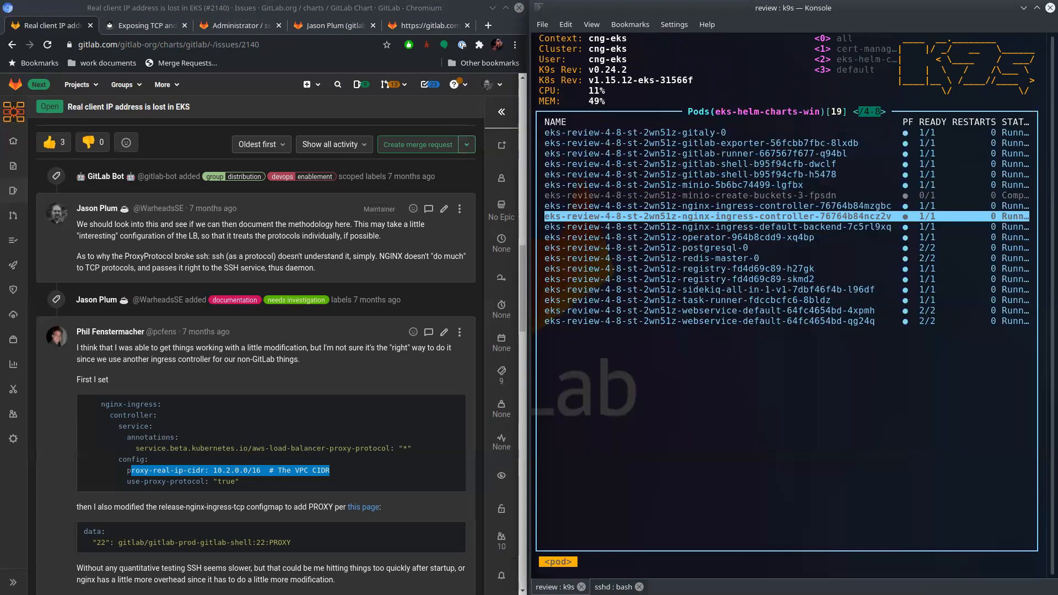
{"action": "key", "text": "Down"}
{"action": "key", "text": "Down"}
{"action": "key", "text": "Up"}
{"action": "key", "text": "Up"}
{"action": "key", "text": "Up"}
{"action": "key", "text": "Up"}
{"action": "key", "text": "Up"}
{"action": "key", "text": "Up"}
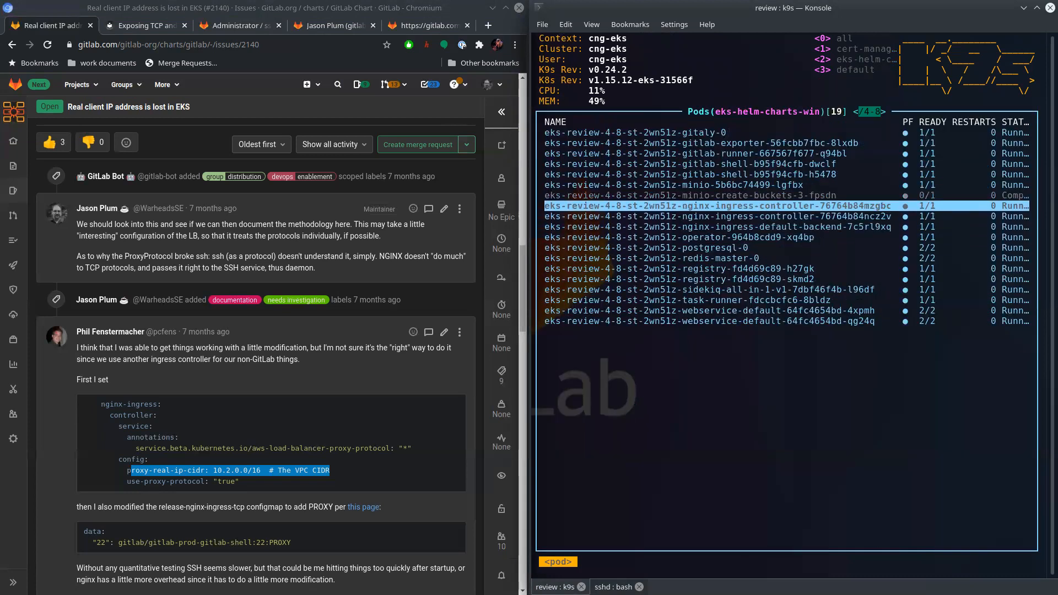
{"action": "key", "text": "l"}
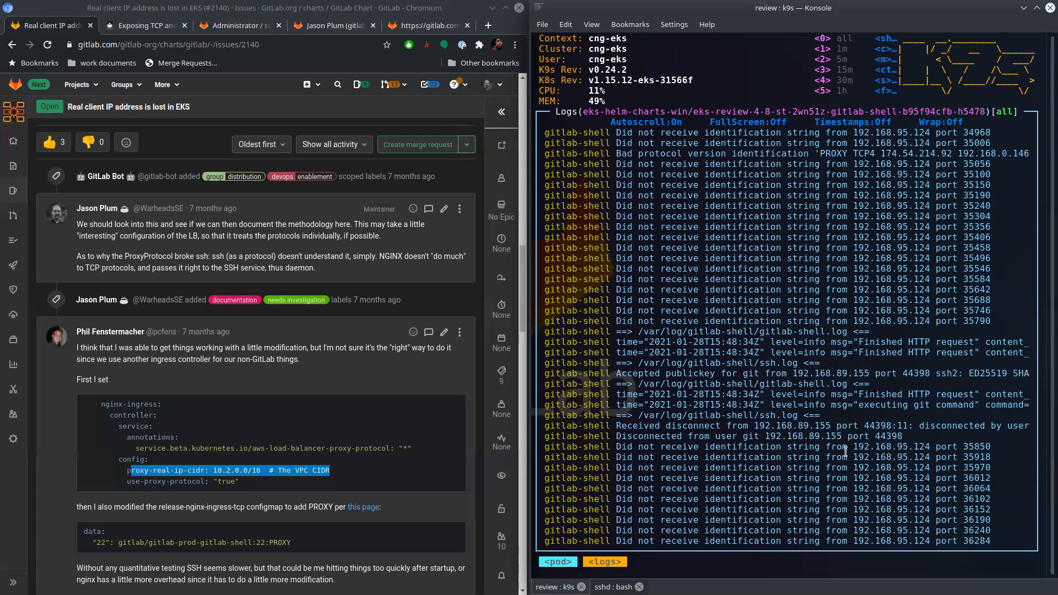
{"action": "double_click", "coordinate": [800, 435]}
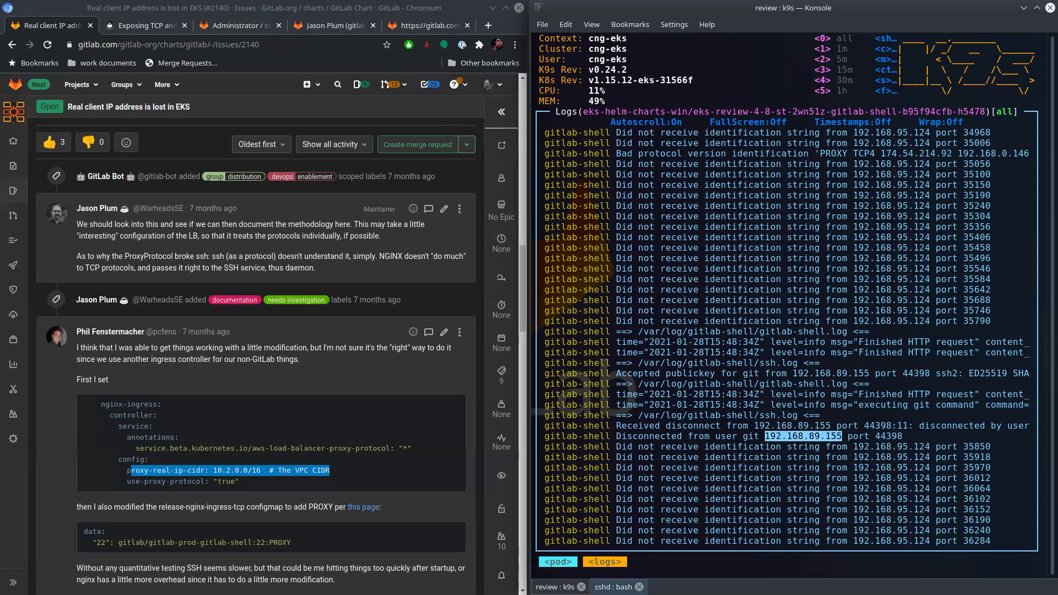
- Run a git pull in the sshd session to generate another SSH request, and return to the k9s session
{"action": "left_click", "coordinate": [613, 587]}
{"action": "scroll", "coordinate": [685, 499], "scroll_direction": "down", "scroll_amount": 1}
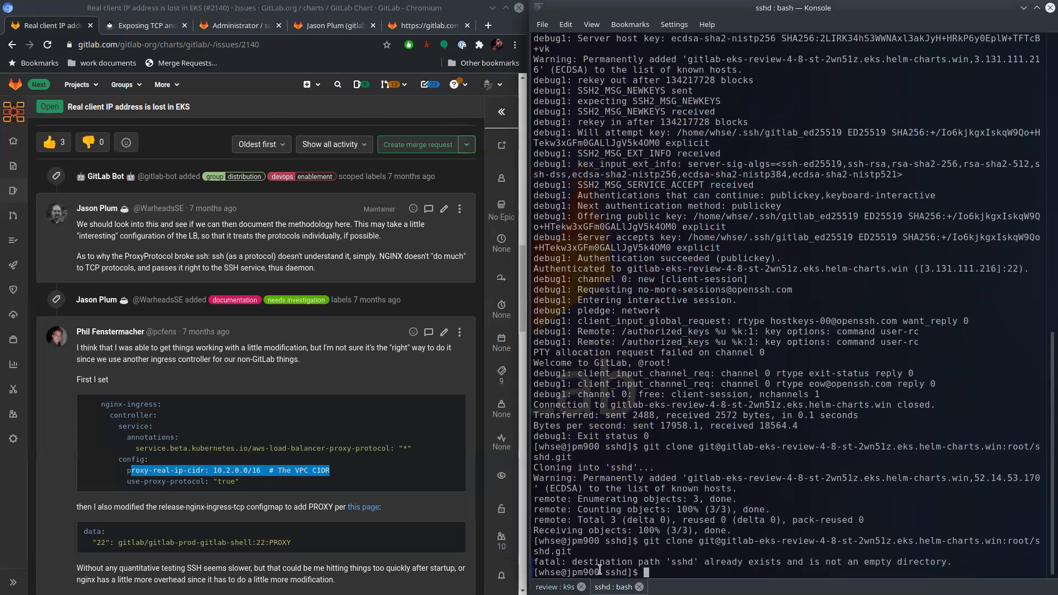
{"action": "key", "text": "Up"}
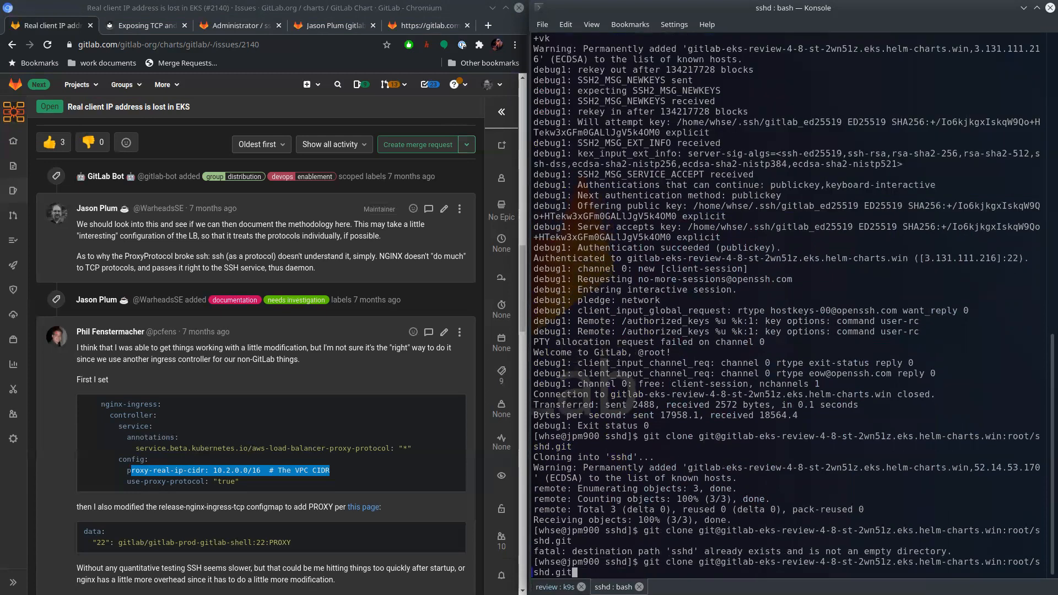
{"action": "key", "text": "BackSpace"}
{"action": "key", "text": "BackSpace"}
{"action": "key", "text": "BackSpace"}
{"action": "key", "text": "BackSpace"}
{"action": "key", "text": "BackSpace"}
{"action": "key", "text": "BackSpace"}
{"action": "key", "text": "BackSpace"}
{"action": "key", "text": "BackSpace"}
{"action": "key", "text": "BackSpace"}
{"action": "key", "text": "BackSpace"}
{"action": "key", "text": "BackSpace"}
{"action": "key", "text": "BackSpace"}
{"action": "key", "text": "BackSpace"}
{"action": "key", "text": "BackSpace"}
{"action": "key", "text": "BackSpace"}
{"action": "key", "text": "BackSpace"}
{"action": "key", "text": "BackSpace"}
{"action": "key", "text": "BackSpace"}
{"action": "key", "text": "BackSpace"}
{"action": "key", "text": "BackSpace"}
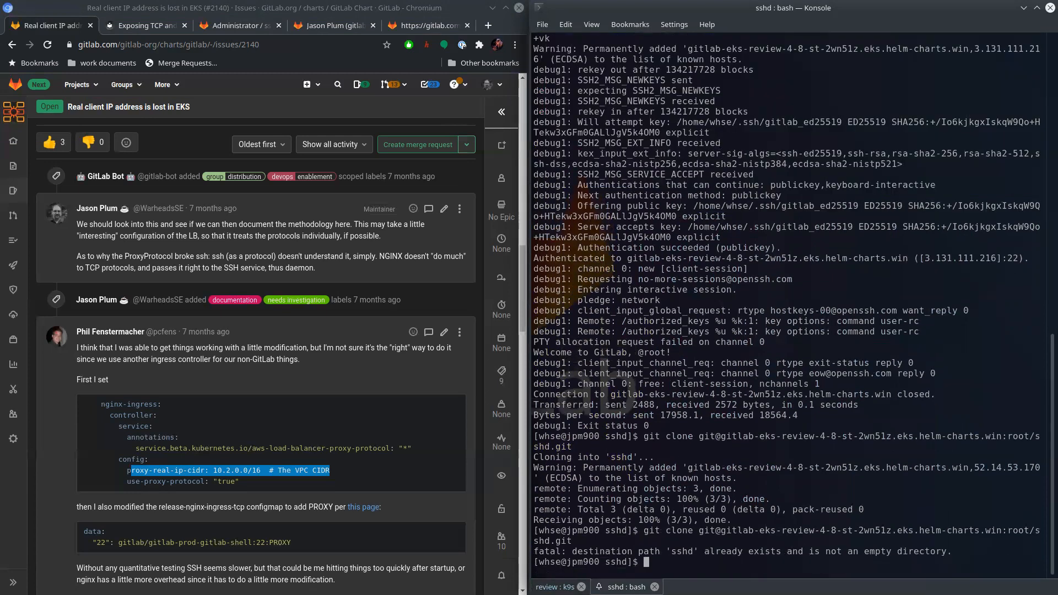
{"action": "type", "text": "pull"}
{"action": "key", "text": "Return"}
{"action": "key", "text": "shift+Left"}
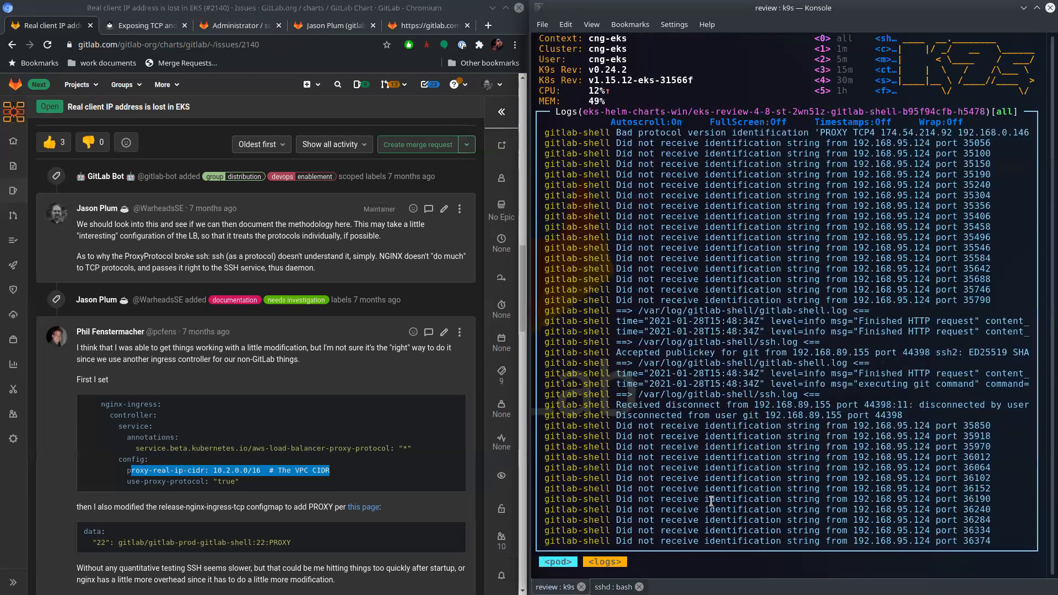
- Open the logs of the gitlab-shell pod ending in dwclf and check the source addresses of its SSH connections
{"action": "key", "text": "Escape"}
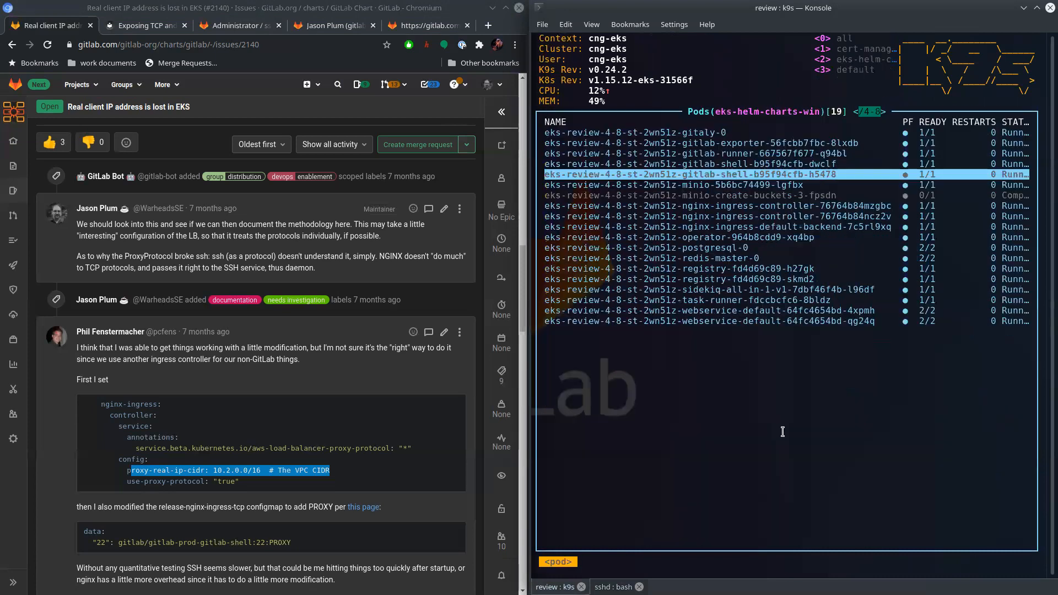
{"action": "key", "text": "Up"}
{"action": "key", "text": "l"}
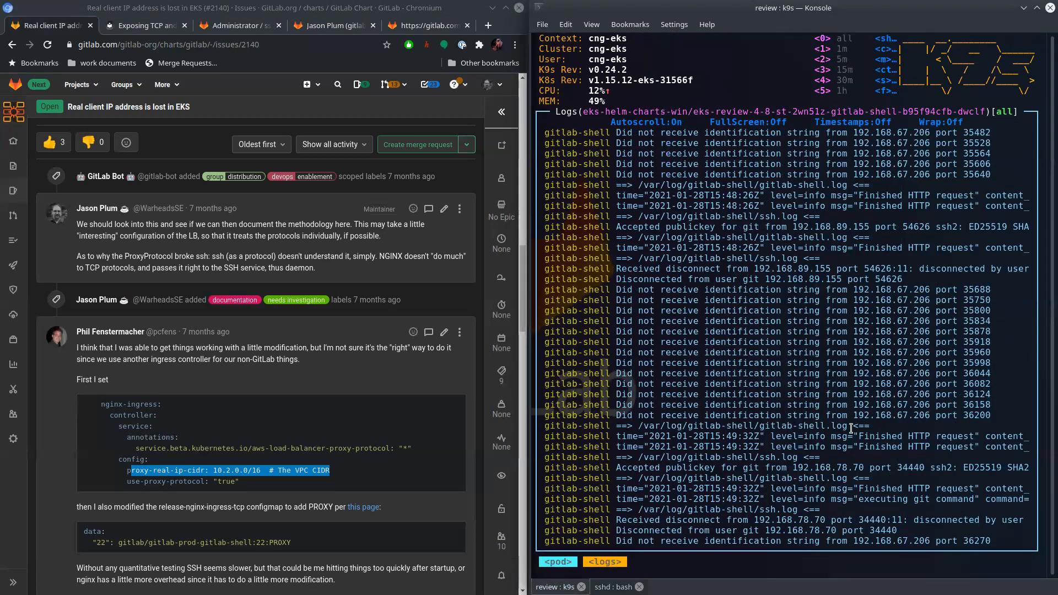
{"action": "double_click", "coordinate": [799, 519]}
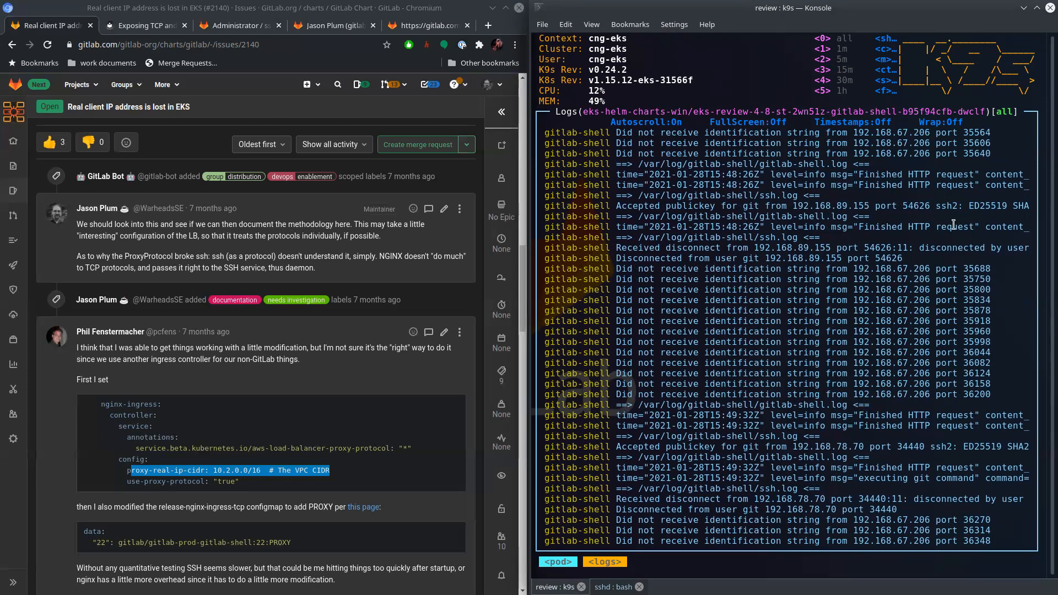
{"action": "double_click", "coordinate": [896, 519]}
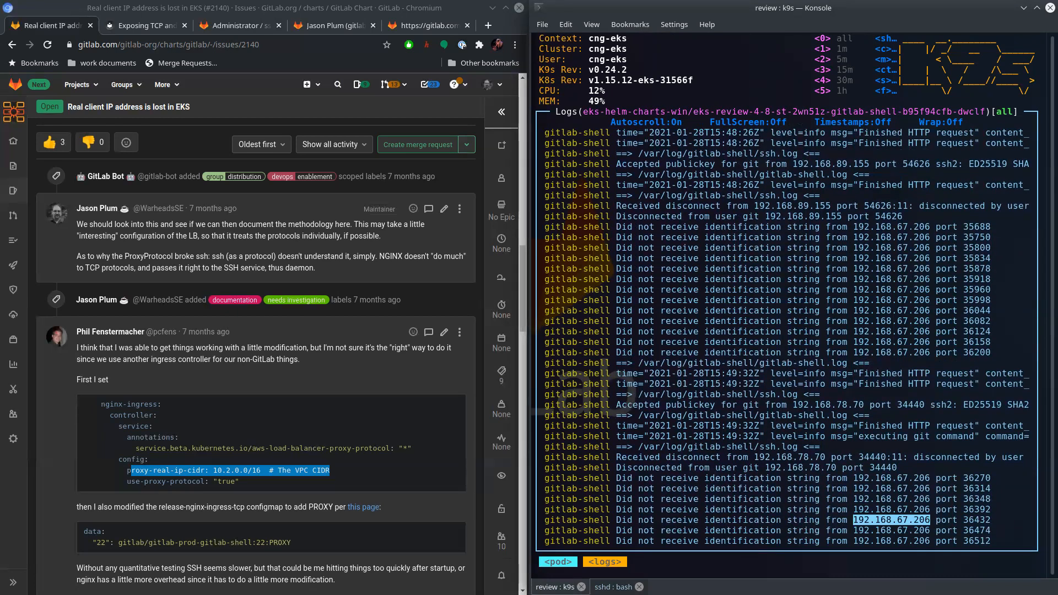
- Open the logs of the webservice-default pod ending in 4xpmh
{"action": "key", "text": "Escape"}
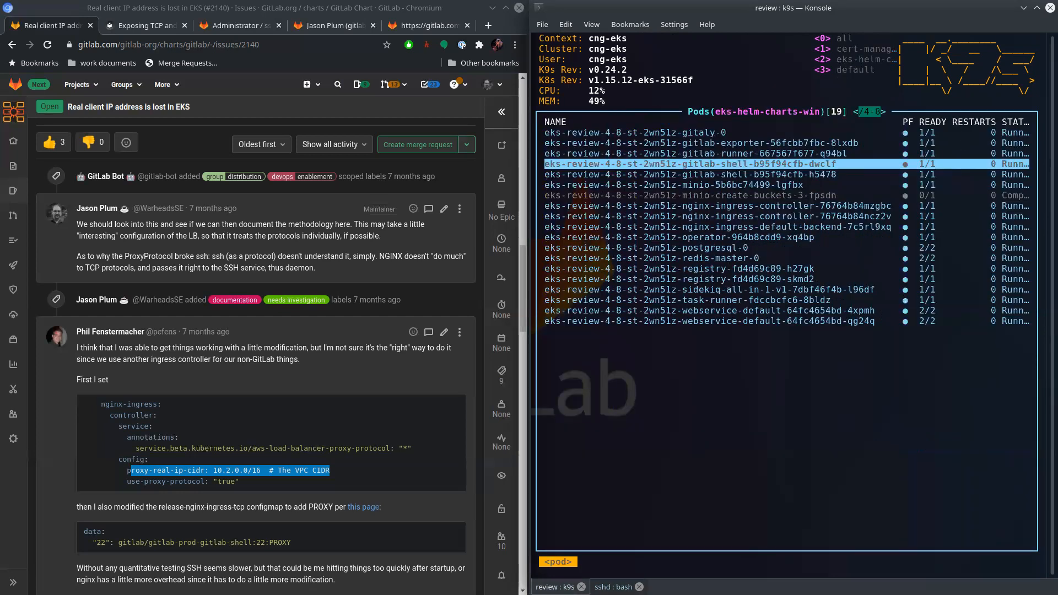
{"action": "key", "text": "Down"}
{"action": "key", "text": "Down"}
{"action": "key", "text": "Down"}
{"action": "key", "text": "Down"}
{"action": "key", "text": "Down"}
{"action": "key", "text": "Down"}
{"action": "key", "text": "Down"}
{"action": "key", "text": "Down"}
{"action": "key", "text": "Down"}
{"action": "key", "text": "Down"}
{"action": "key", "text": "Down"}
{"action": "key", "text": "Down"}
{"action": "key", "text": "Down"}
{"action": "key", "text": "Down"}
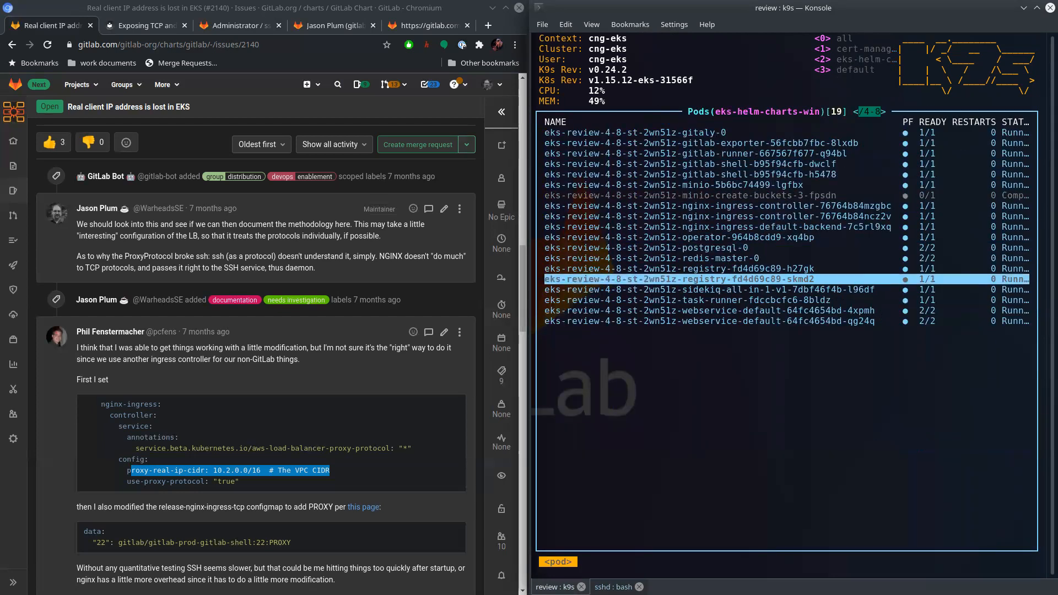
{"action": "key", "text": "l"}
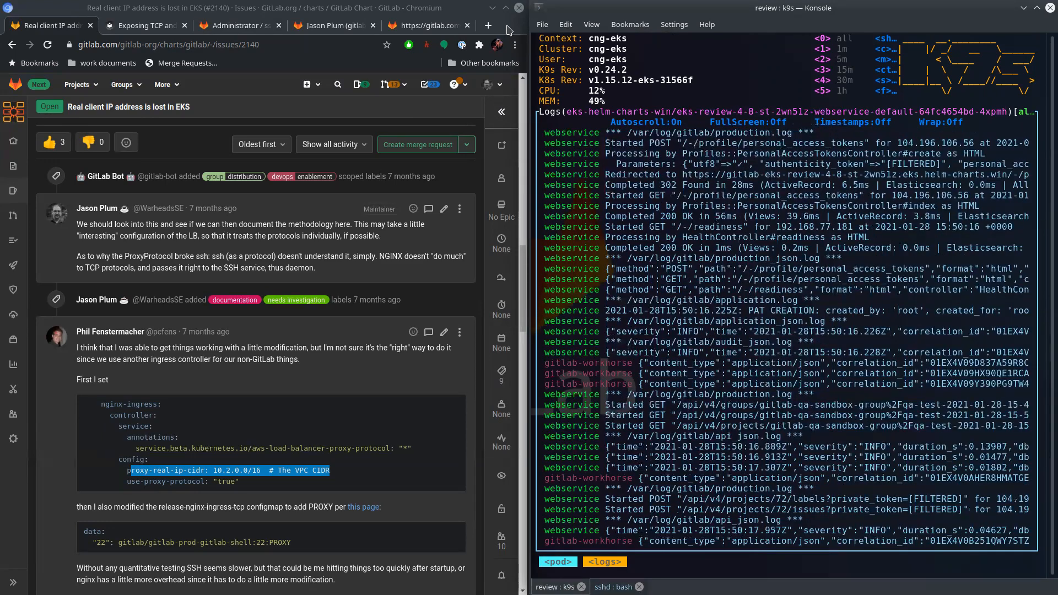
- Look up the workstation's public IP address on ipchicken.com in a new browser tab, select it and close the tab
{"action": "left_click", "coordinate": [488, 25]}
{"action": "type", "text": "ipchic"}
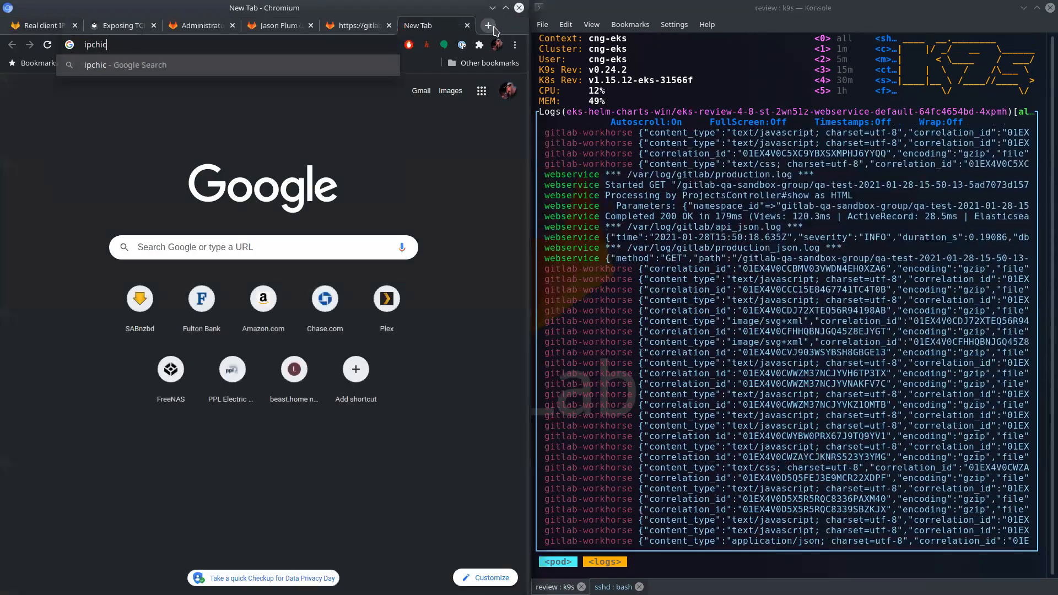
{"action": "type", "text": "ken.com"}
{"action": "key", "text": "Return"}
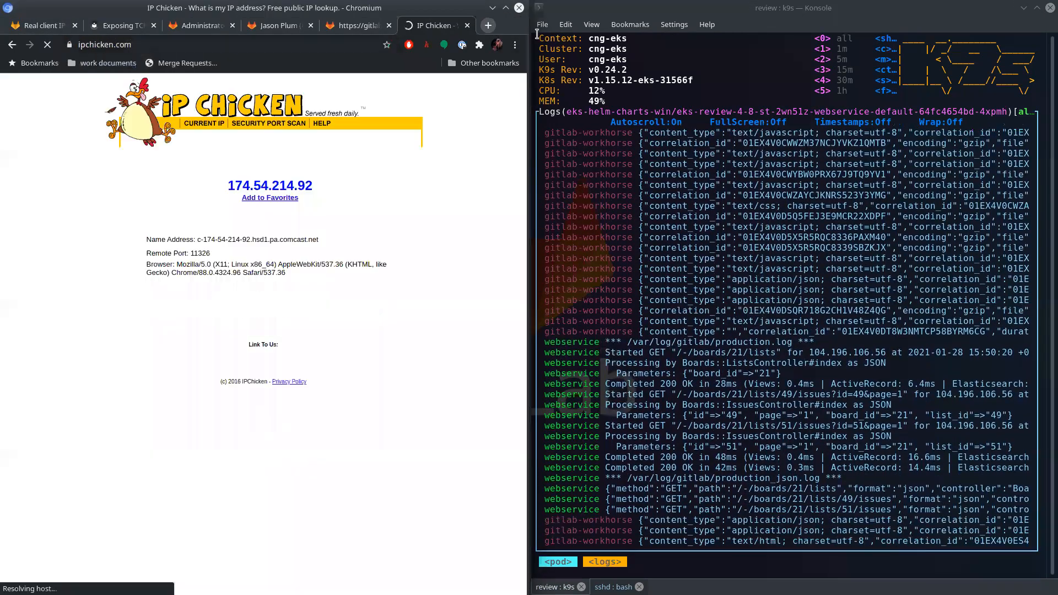
{"action": "double_click", "coordinate": [253, 183]}
{"action": "key", "text": "ctrl+c"}
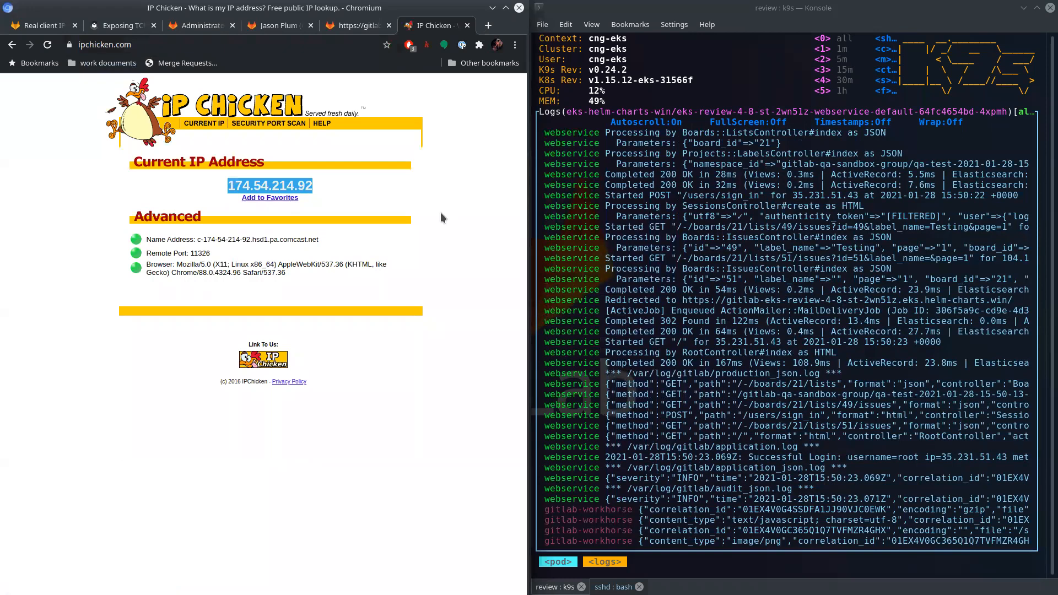
{"action": "left_click", "coordinate": [467, 26]}
- Turn off autoscroll in the webservice logs and enter the copied public IP address as the log filter
{"action": "left_click", "coordinate": [726, 418]}
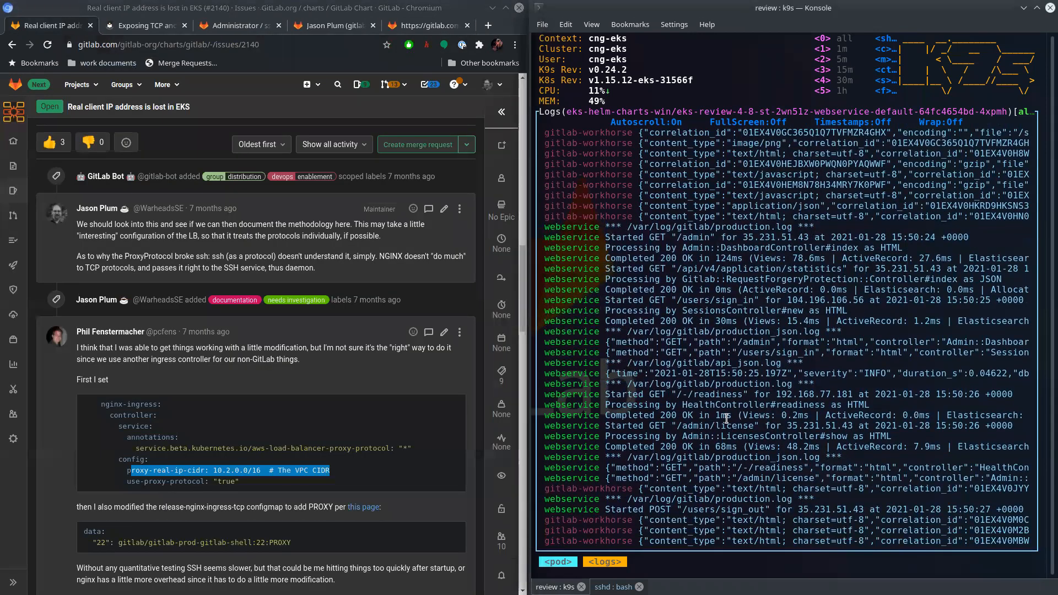
{"action": "key", "text": "s"}
{"action": "key", "text": "slash"}
{"action": "key", "text": "ctrl+shift+v"}
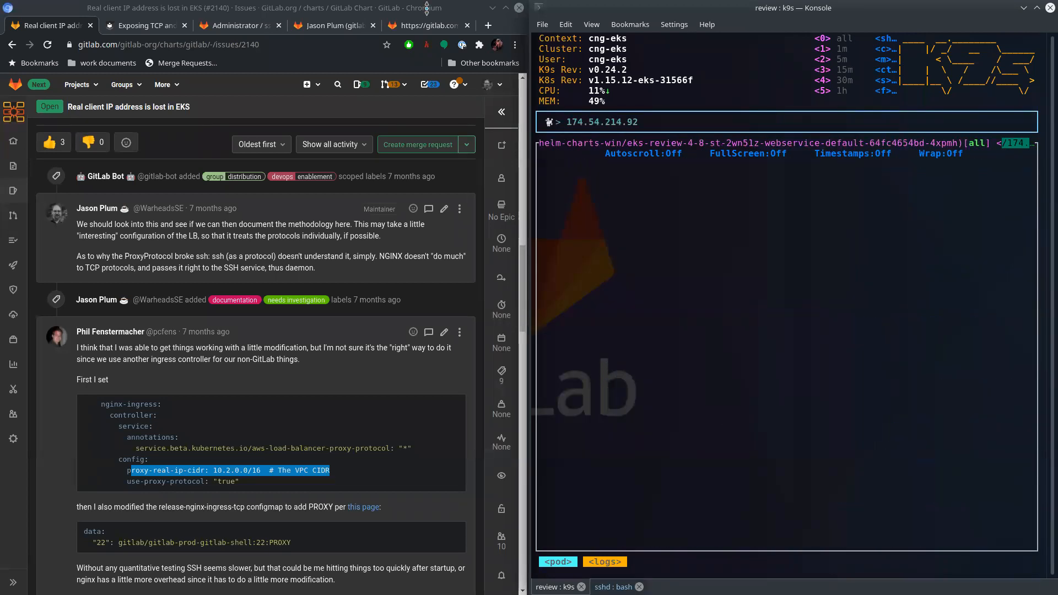
- Reload the sshd project page on the review instance, apply the webservice log filter and go back to the pod list
{"action": "left_click", "coordinate": [236, 26]}
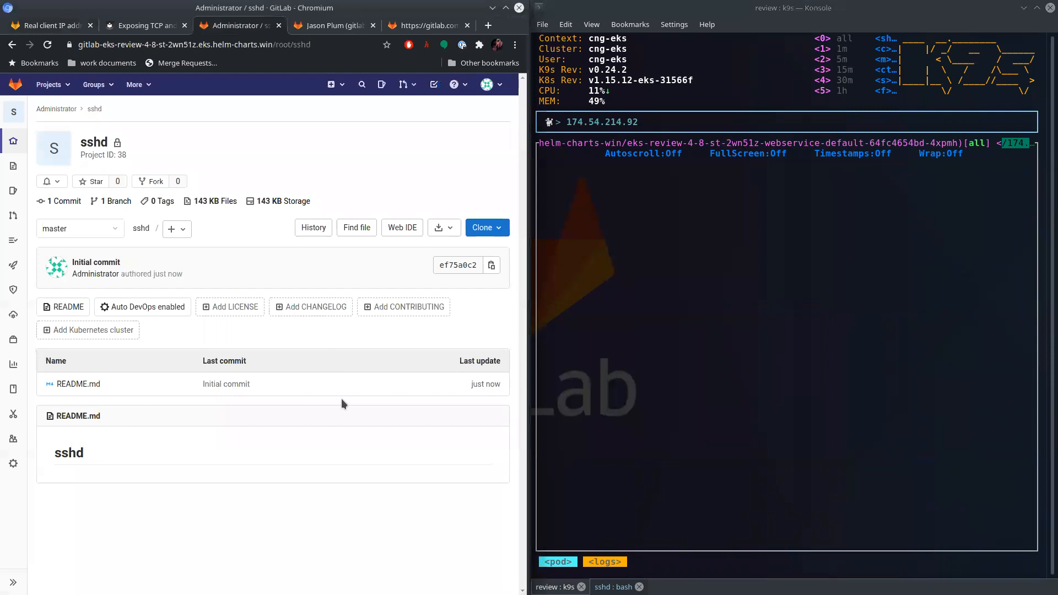
{"action": "key", "text": "F5"}
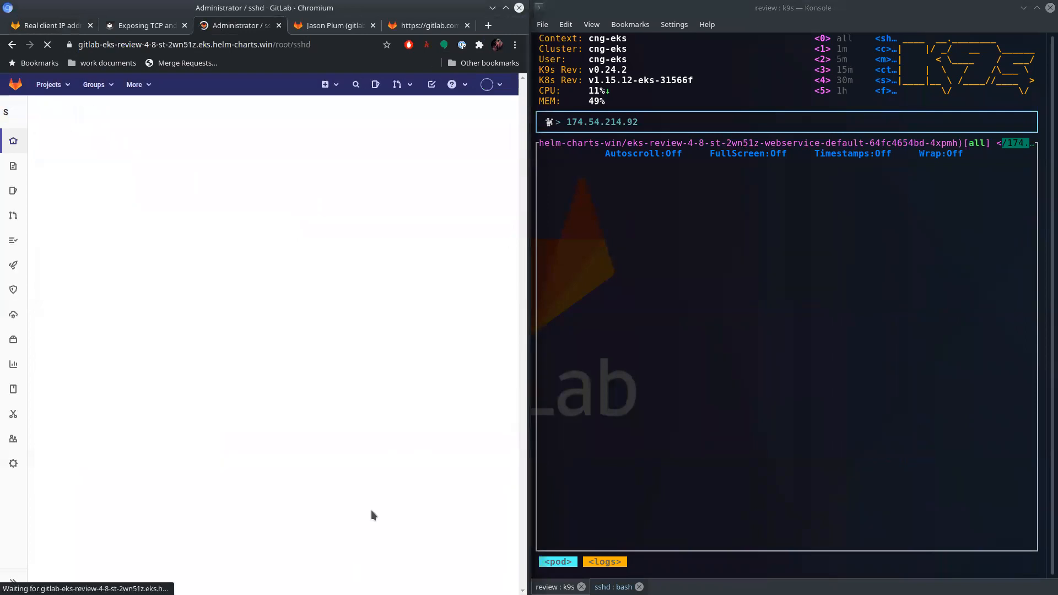
{"action": "key", "text": "F5"}
{"action": "left_click", "coordinate": [843, 347]}
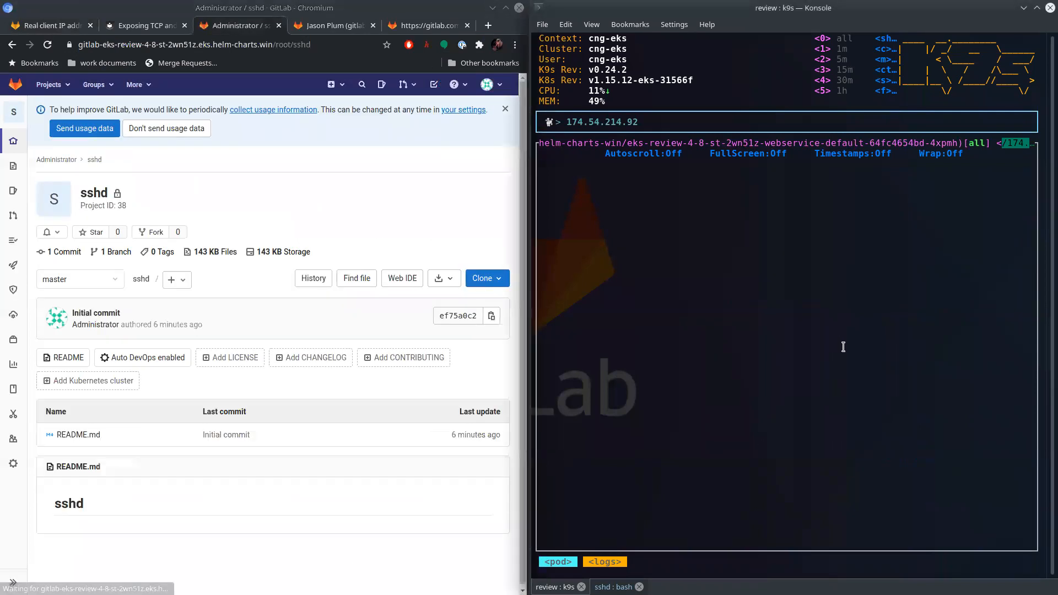
{"action": "key", "text": "Return"}
{"action": "key", "text": "Escape"}
{"action": "key", "text": "Escape"}
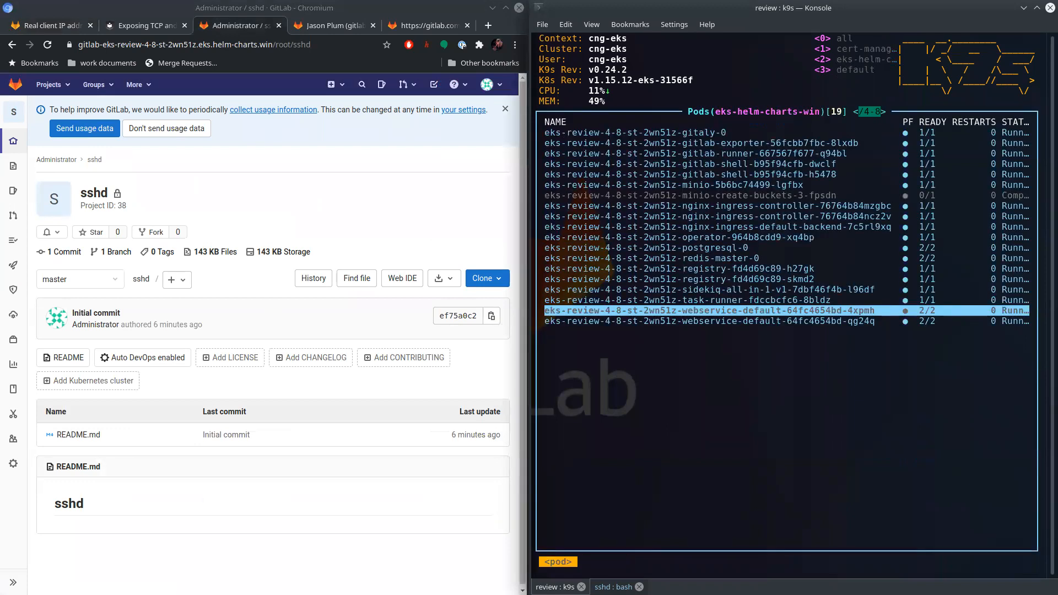
- Open the logs of the webservice-default pod ending in qg24q in a maximized terminal with autoscroll off and line wrapping on
{"action": "key", "text": "Down"}
{"action": "key", "text": "l"}
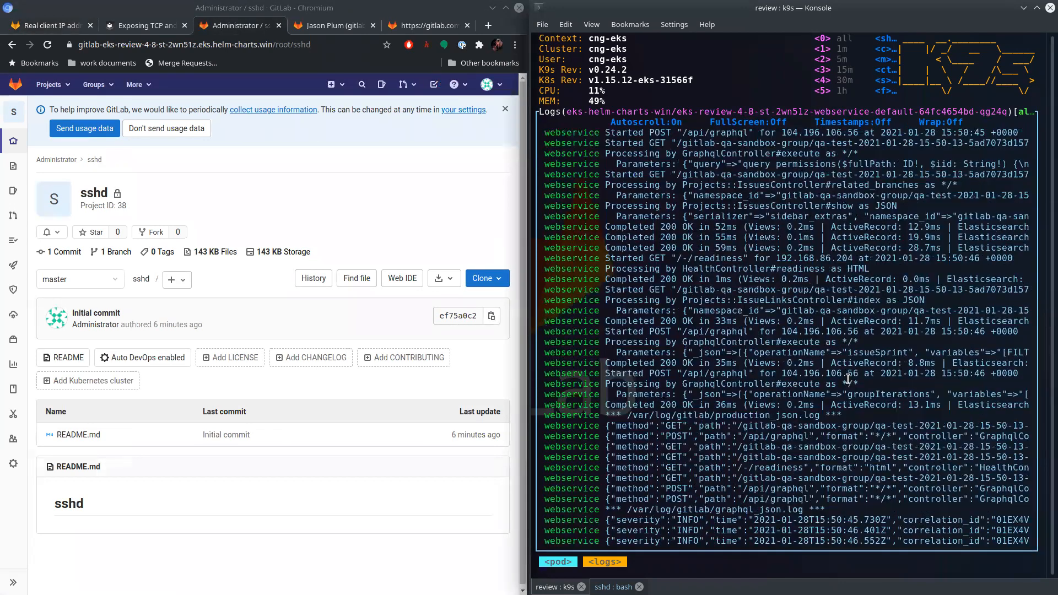
{"action": "key", "text": "super+Page_Up"}
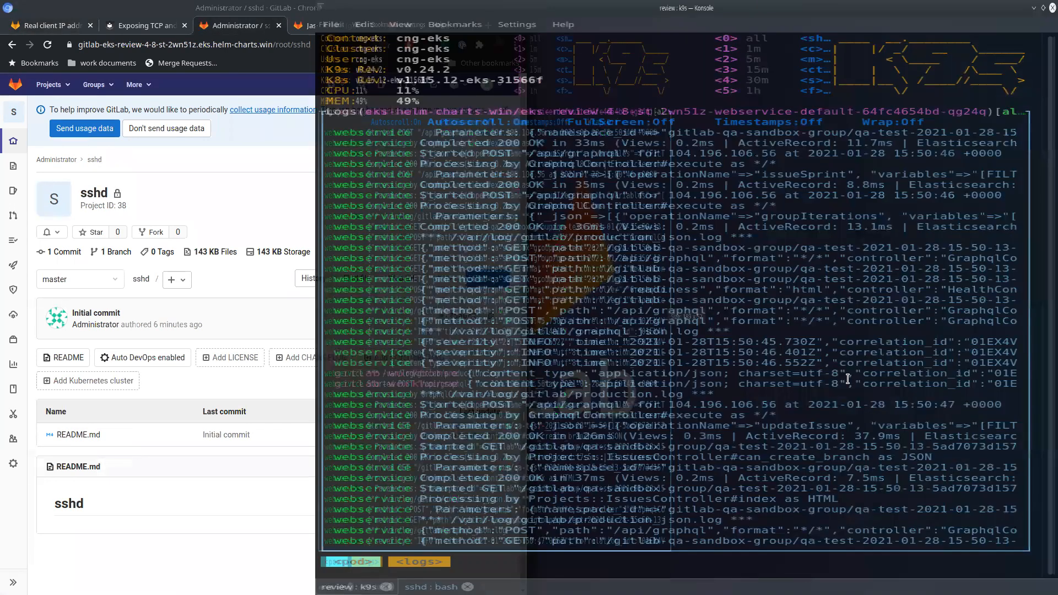
{"action": "key", "text": "s"}
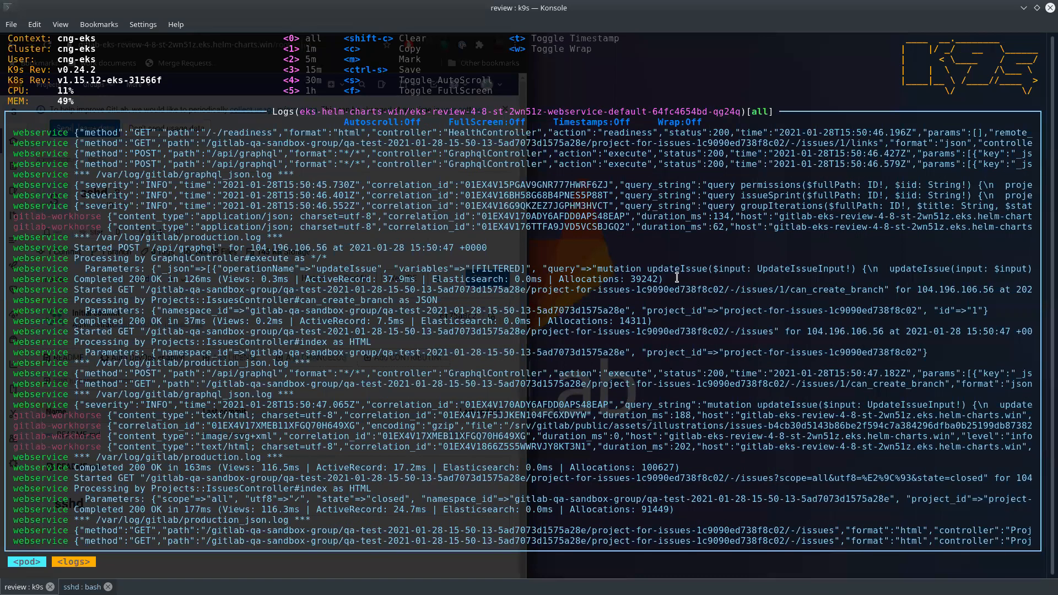
{"action": "key", "text": "w"}
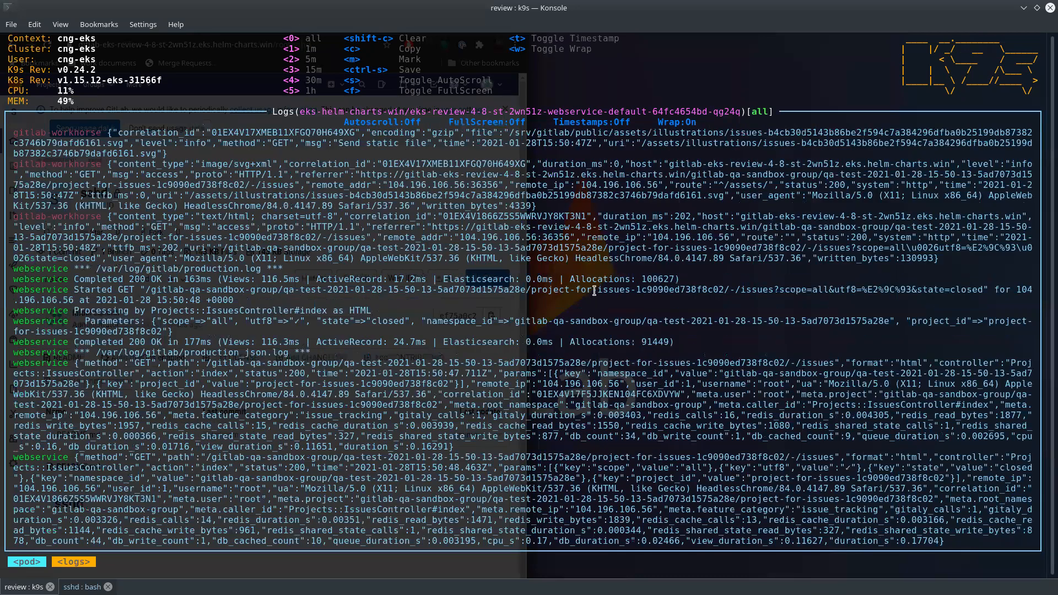
- Highlight the remote_addr IP in a gitlab-workhorse log entry, clear the selection and tile the terminal beside the browser again
{"action": "left_click_drag", "start_coordinate": [460, 237], "coordinate": [538, 237]}
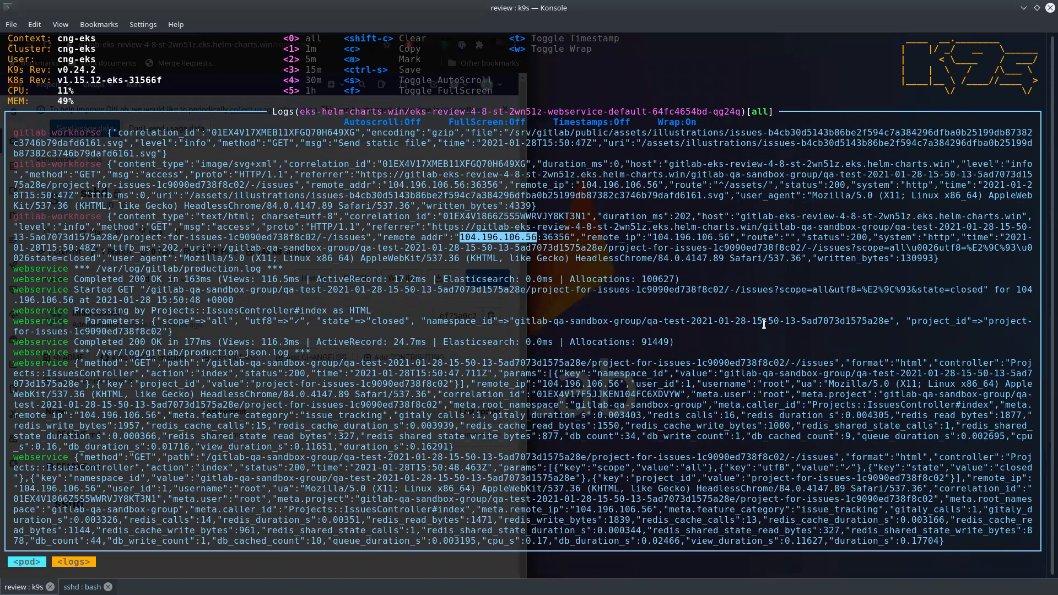
{"action": "left_click", "coordinate": [820, 325]}
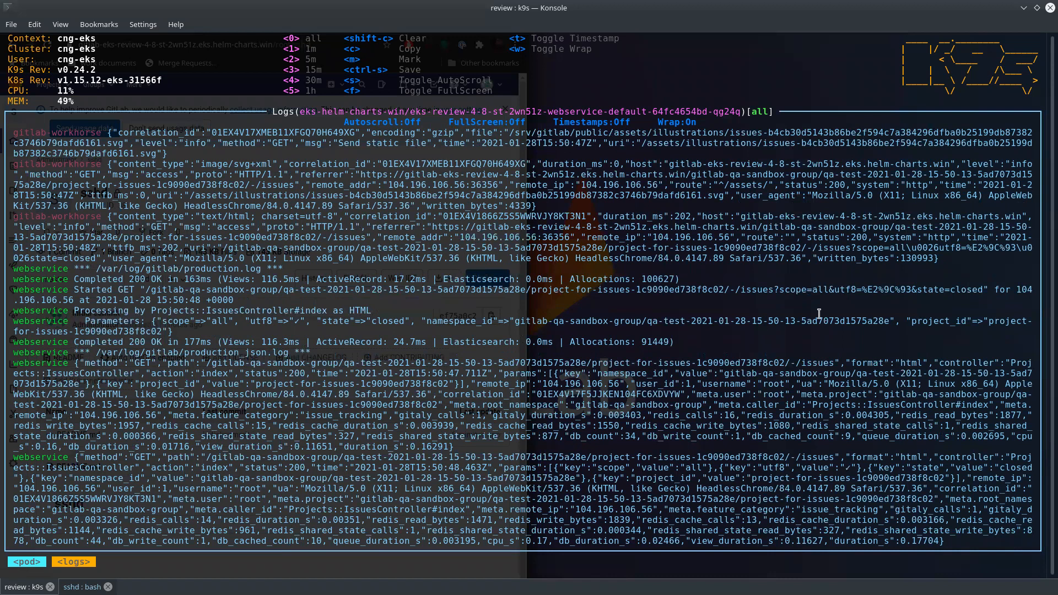
{"action": "key", "text": "super+Right"}
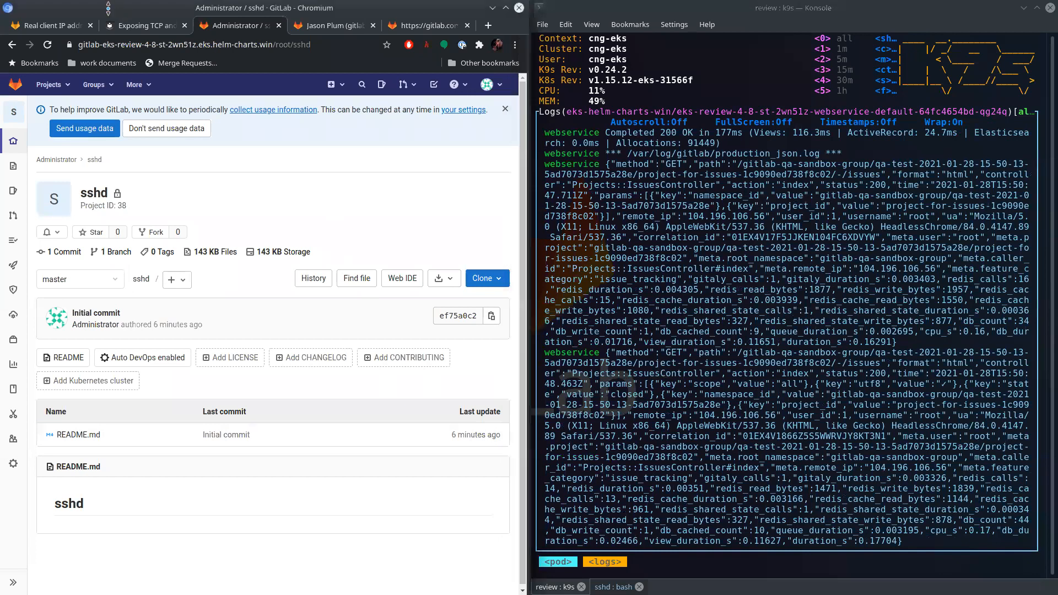
- Review the proposed nginx-ingress settings in the "Real client IP address is lost in EKS" issue and highlight PROXY in the configmap example
{"action": "left_click", "coordinate": [48, 25]}
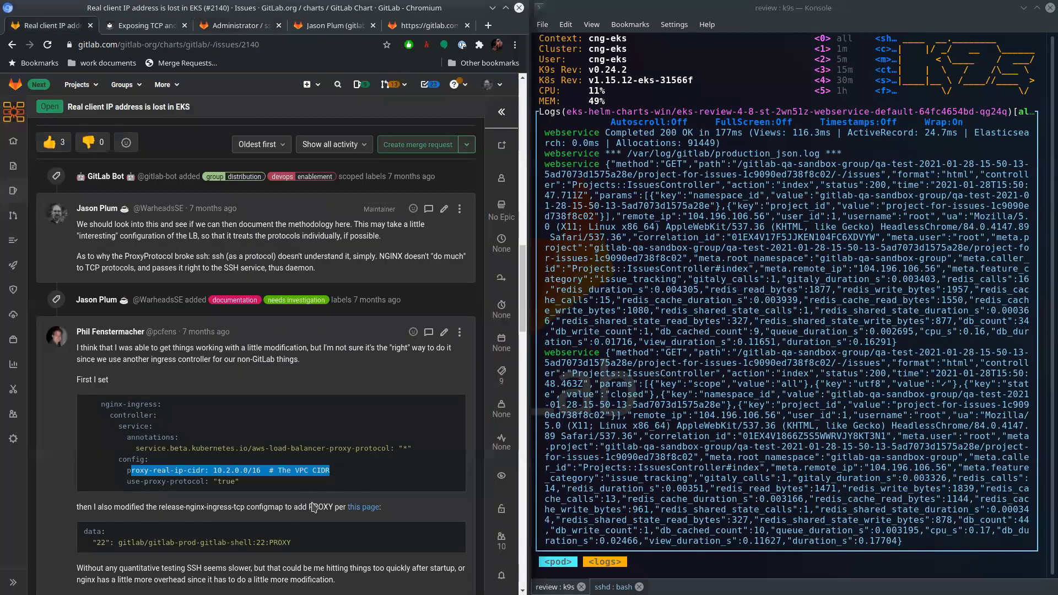
{"action": "scroll", "coordinate": [247, 519], "scroll_direction": "down", "scroll_amount": 2}
{"action": "left_click_drag", "start_coordinate": [292, 455], "coordinate": [270, 454]}
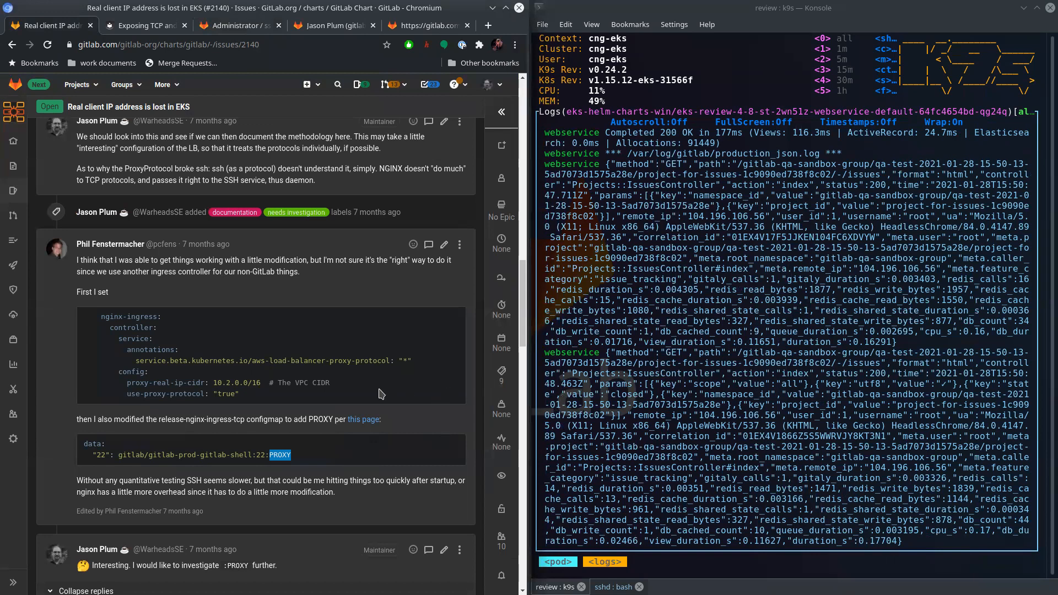
{"action": "scroll", "coordinate": [382, 394], "scroll_direction": "up", "scroll_amount": 10}
{"action": "scroll", "coordinate": [382, 393], "scroll_direction": "down", "scroll_amount": 4}
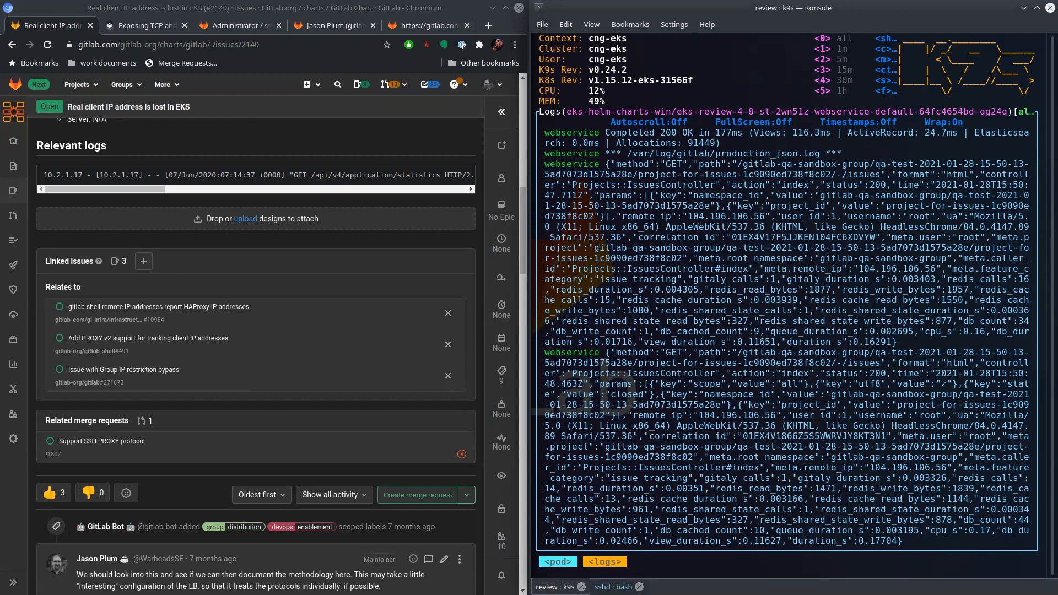
- Return k9s to the pod list and examine the NO_PROXY:PROXY example for GKE in the EKS issue's comments
{"action": "key", "text": "Escape"}
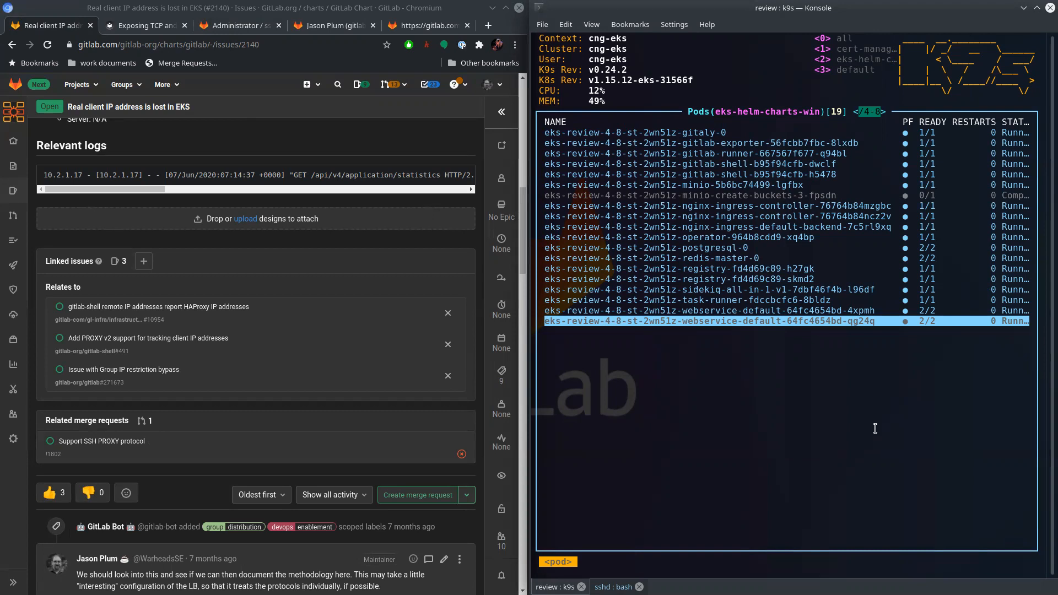
{"action": "scroll", "coordinate": [333, 438], "scroll_direction": "down", "scroll_amount": 20}
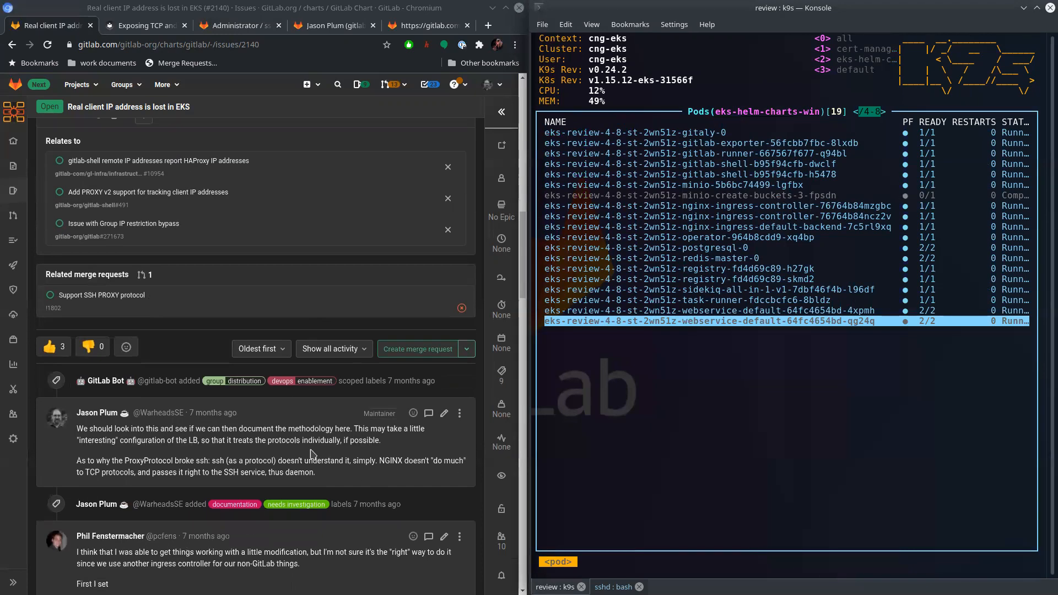
{"action": "scroll", "coordinate": [312, 444], "scroll_direction": "down", "scroll_amount": 2}
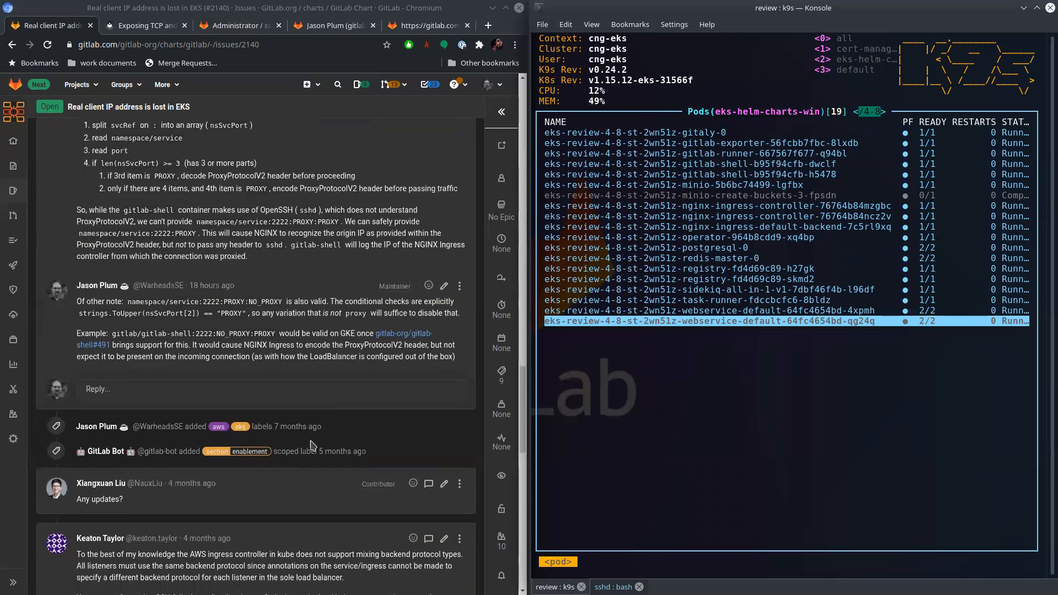
{"action": "left_click_drag", "start_coordinate": [280, 368], "coordinate": [250, 367]}
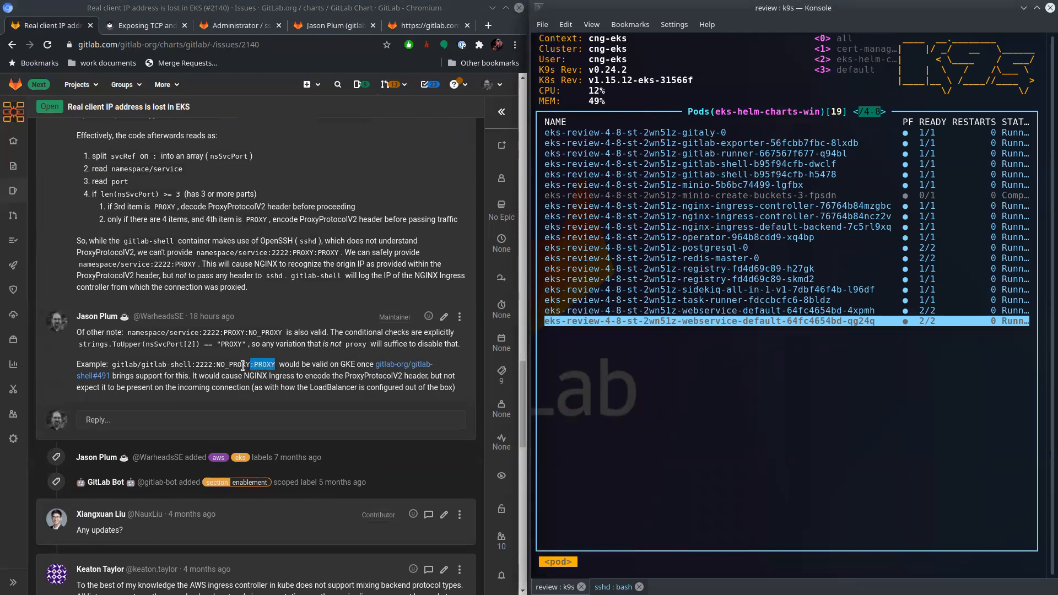
{"action": "left_click_drag", "start_coordinate": [216, 364], "coordinate": [249, 364]}
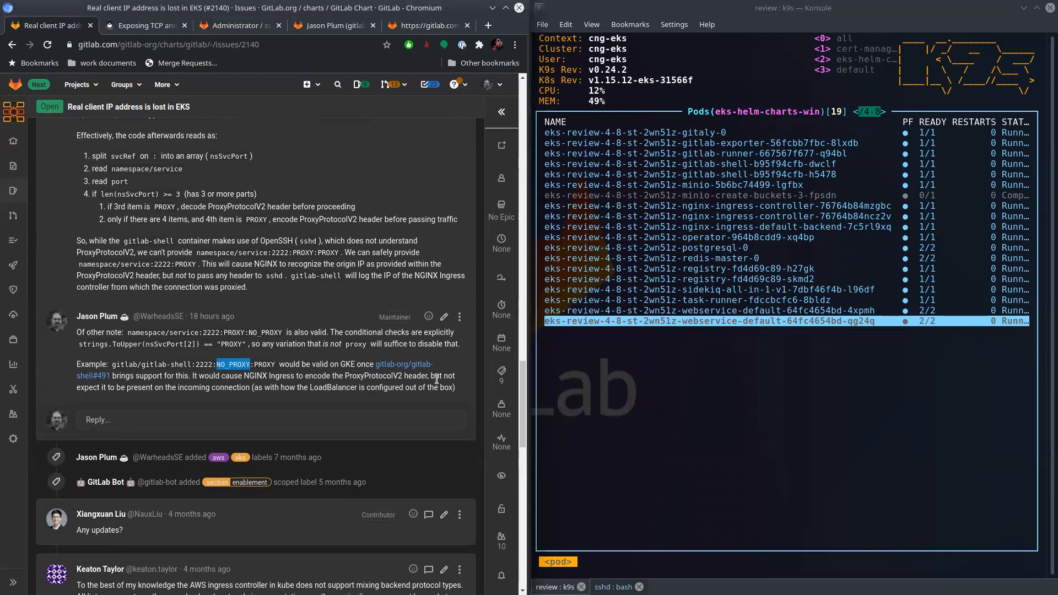
{"action": "left_click", "coordinate": [271, 396]}
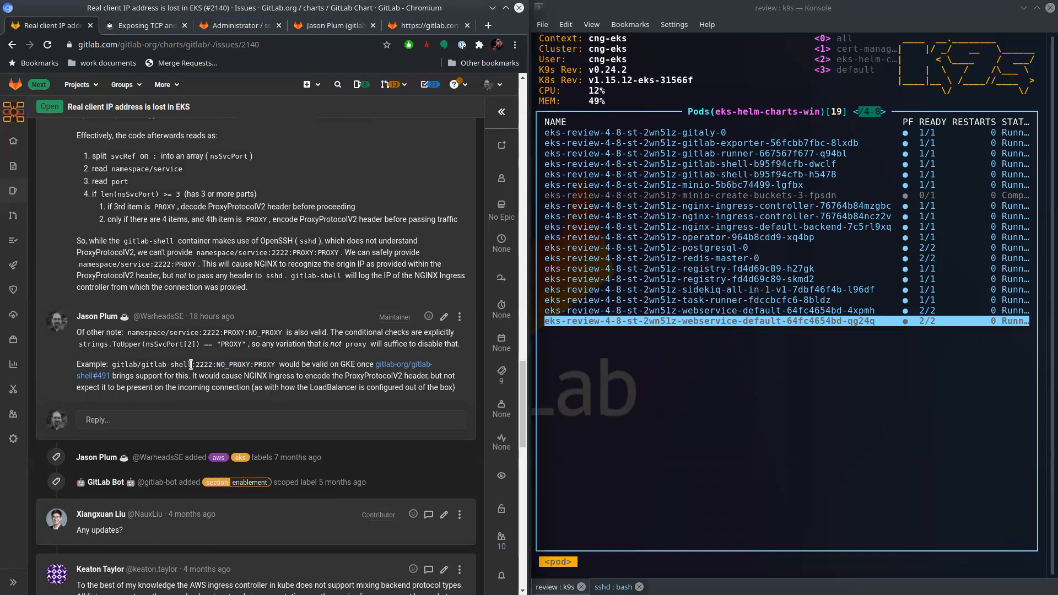
{"action": "left_click_drag", "start_coordinate": [216, 365], "coordinate": [275, 364]}
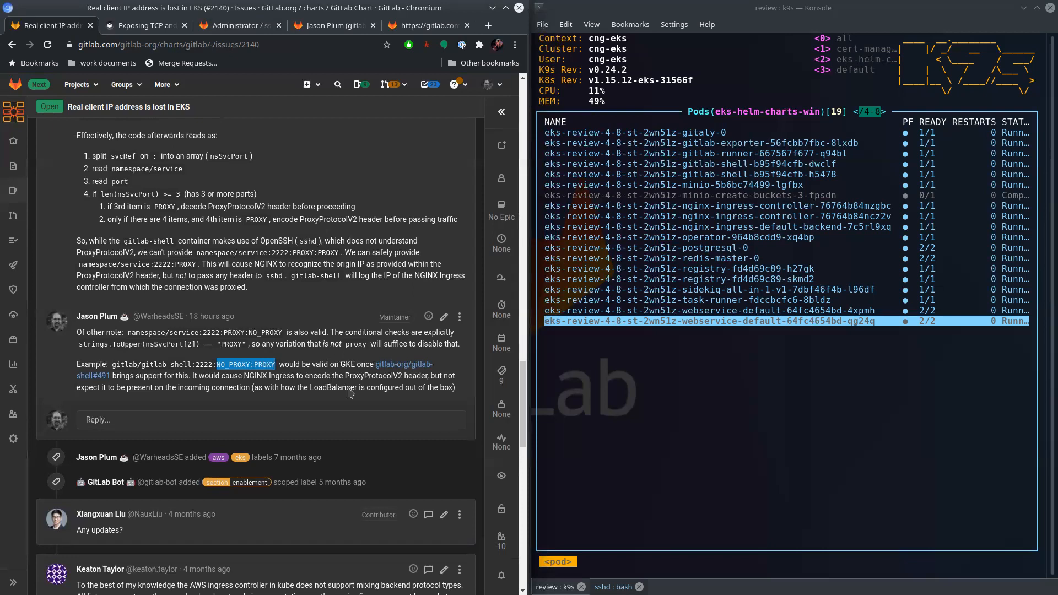
{"action": "left_click", "coordinate": [777, 436]}
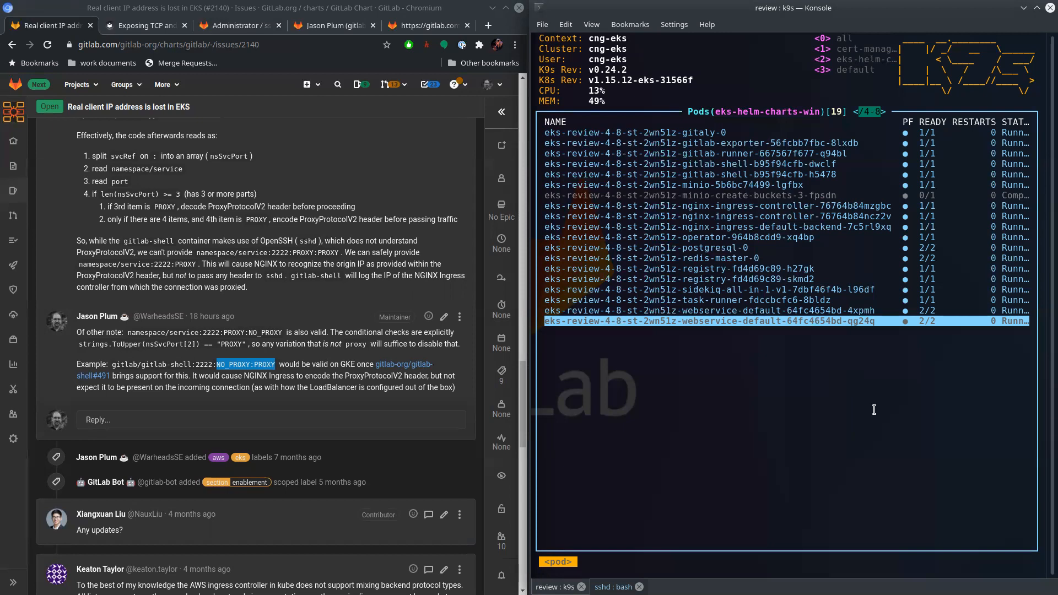
{"action": "left_click", "coordinate": [386, 472]}
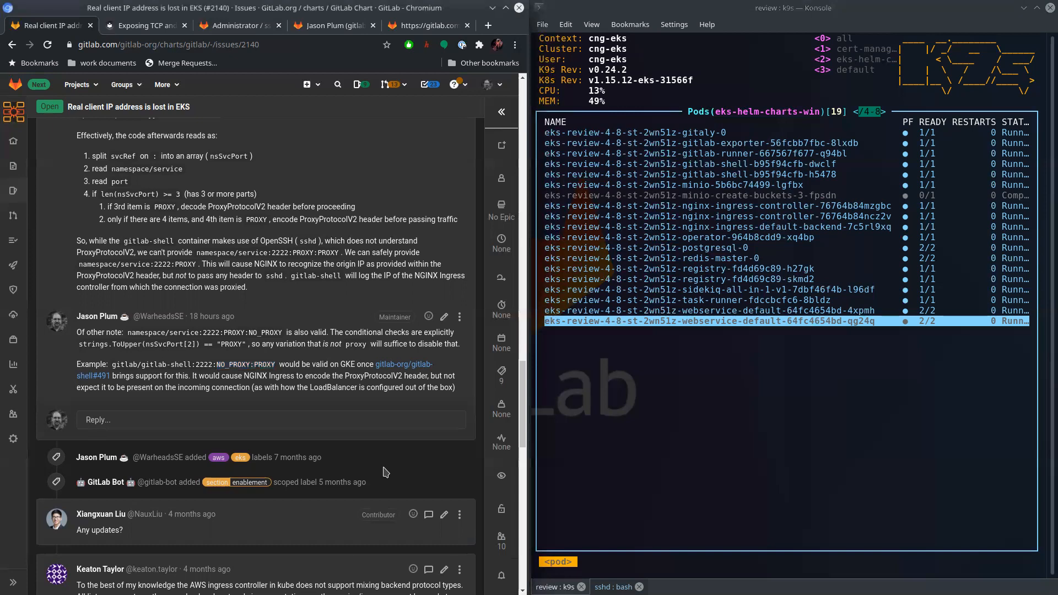
- Open the linked issue "Add PROXY v2 support for tracking client IP addresses" in a new browser tab
{"action": "scroll", "coordinate": [363, 452], "scroll_direction": "up", "scroll_amount": 10}
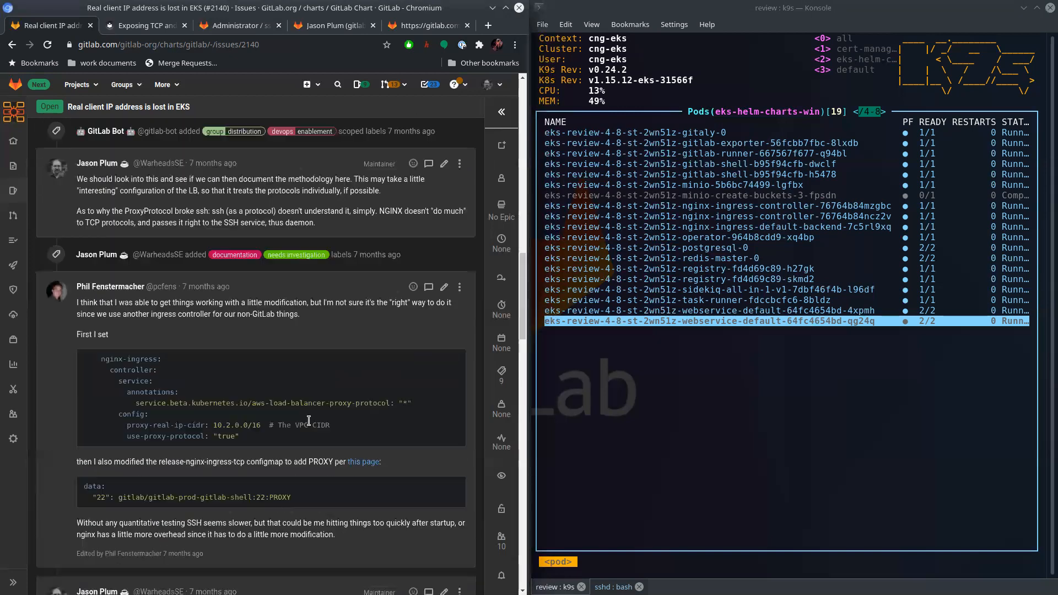
{"action": "scroll", "coordinate": [309, 421], "scroll_direction": "up", "scroll_amount": 8}
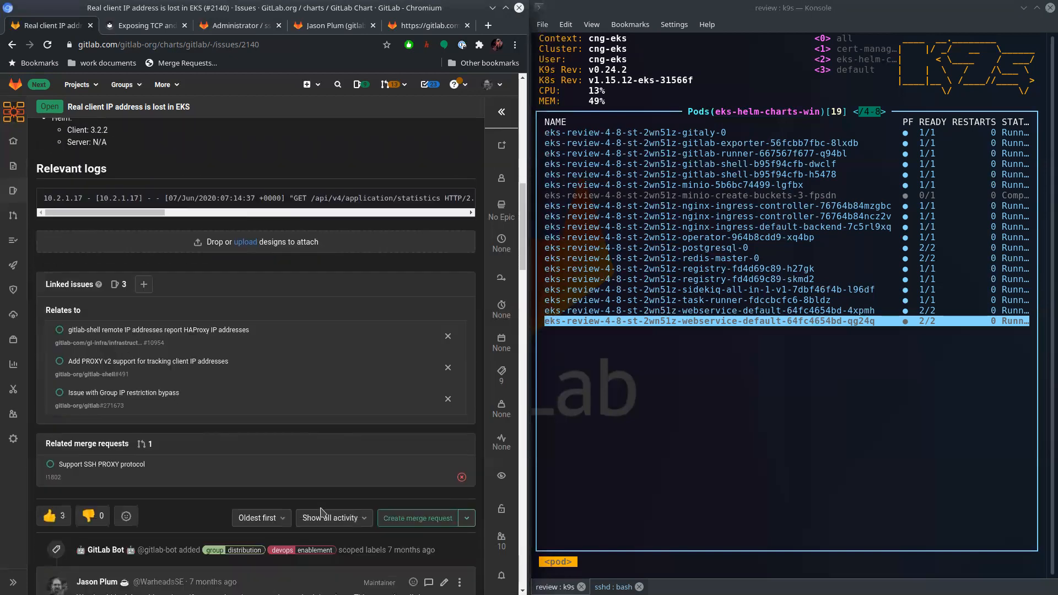
{"action": "scroll", "coordinate": [321, 512], "scroll_direction": "down", "scroll_amount": 1}
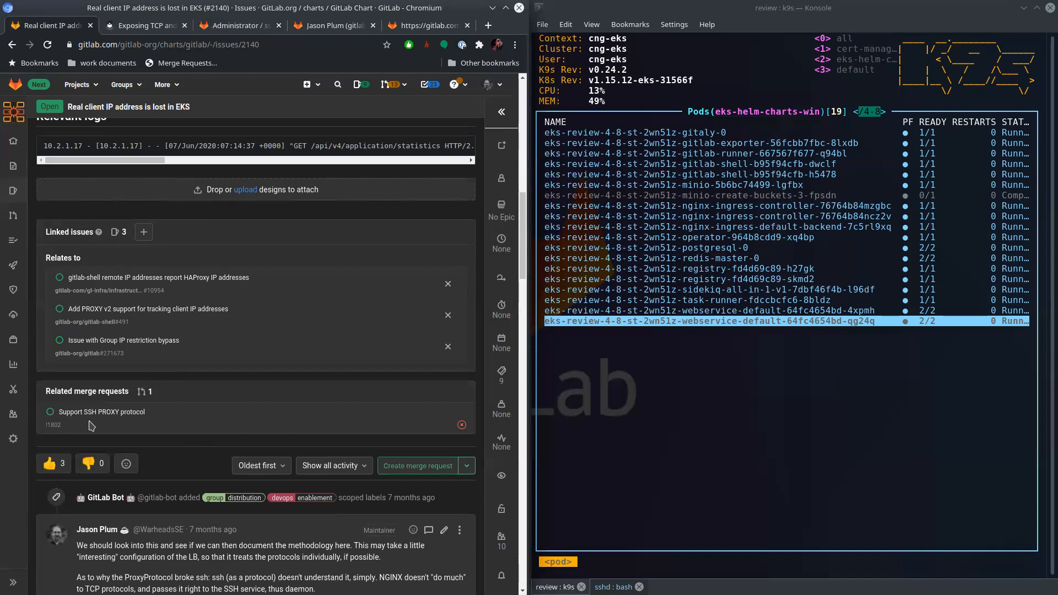
{"action": "right_click", "coordinate": [179, 314]}
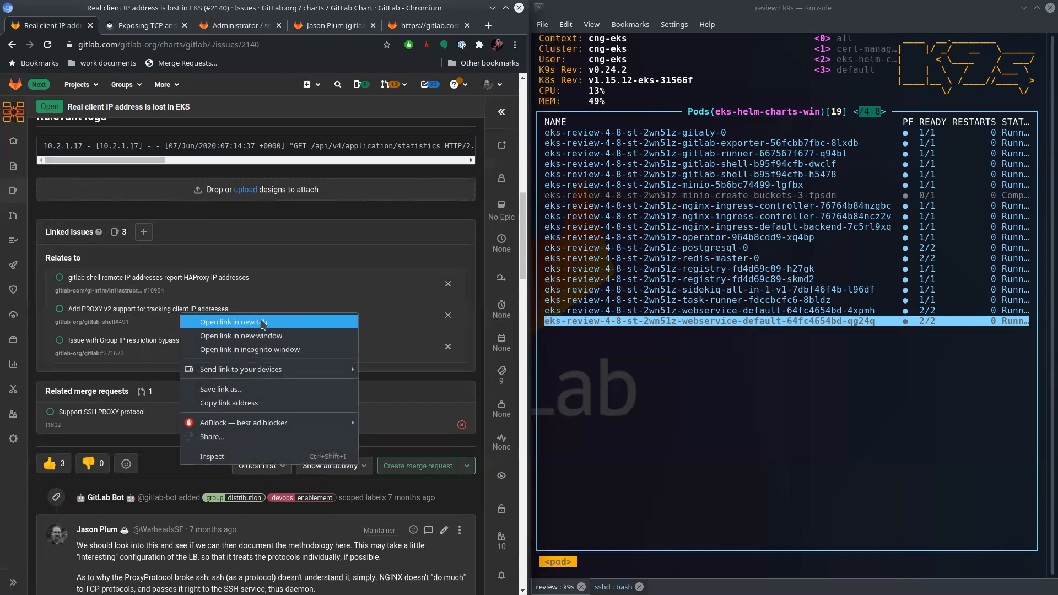
{"action": "left_click", "coordinate": [262, 323]}
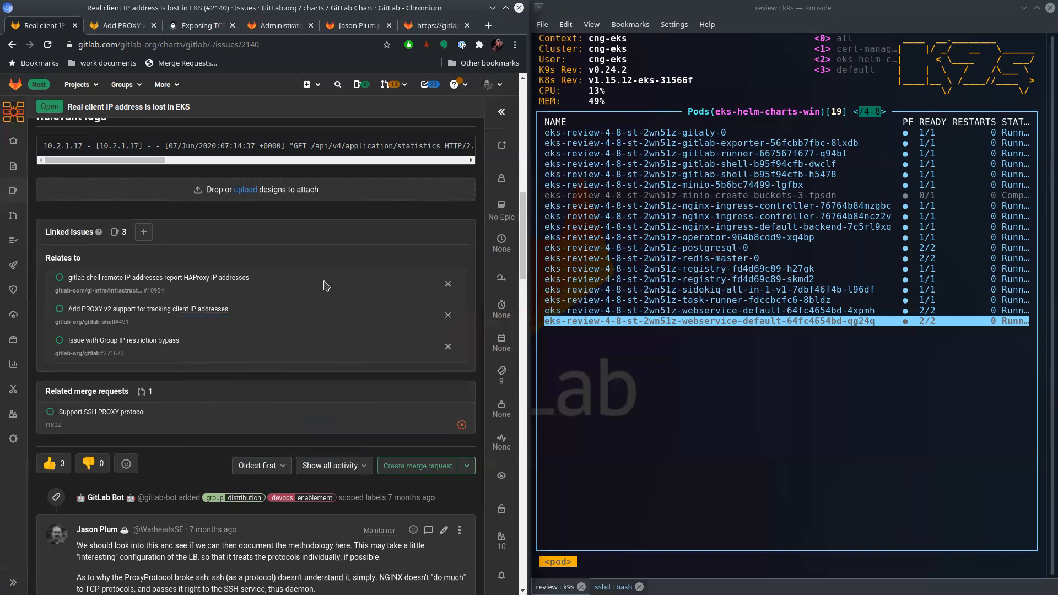
- Highlight the infrastructure project path under the HAProxy linked issue, clear the selection and switch to the PROXY v2 support issue
{"action": "left_click_drag", "start_coordinate": [85, 291], "coordinate": [139, 290]}
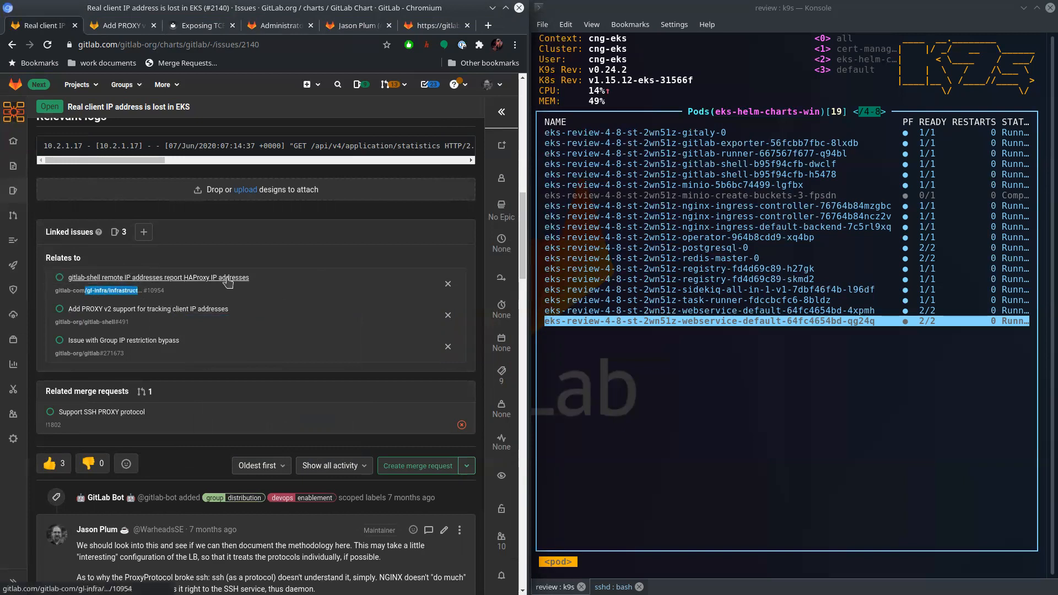
{"action": "left_click_drag", "start_coordinate": [263, 309], "coordinate": [145, 323]}
{"action": "left_click", "coordinate": [154, 323]}
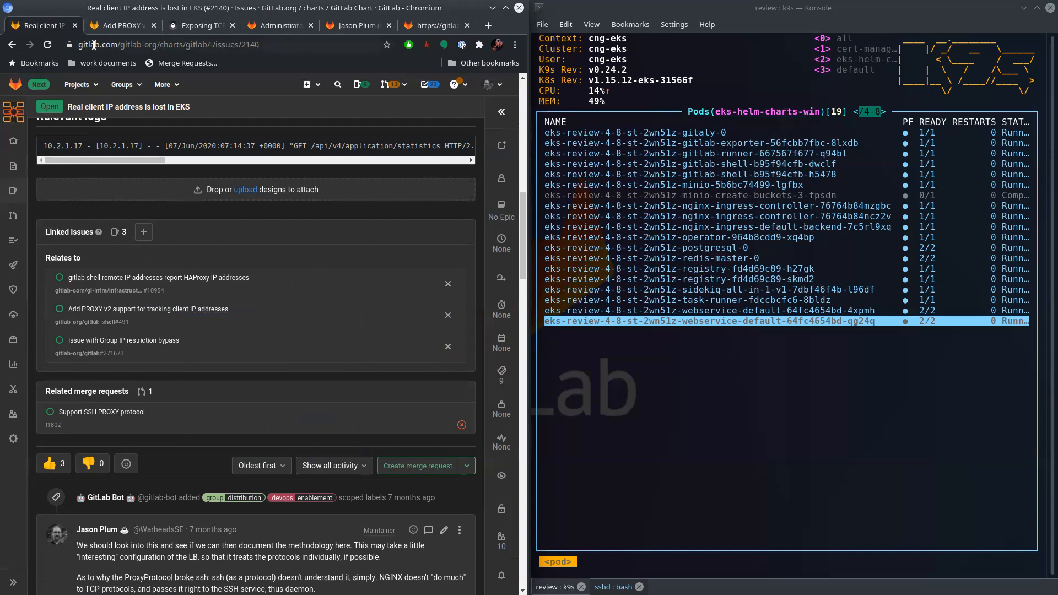
{"action": "left_click", "coordinate": [117, 26]}
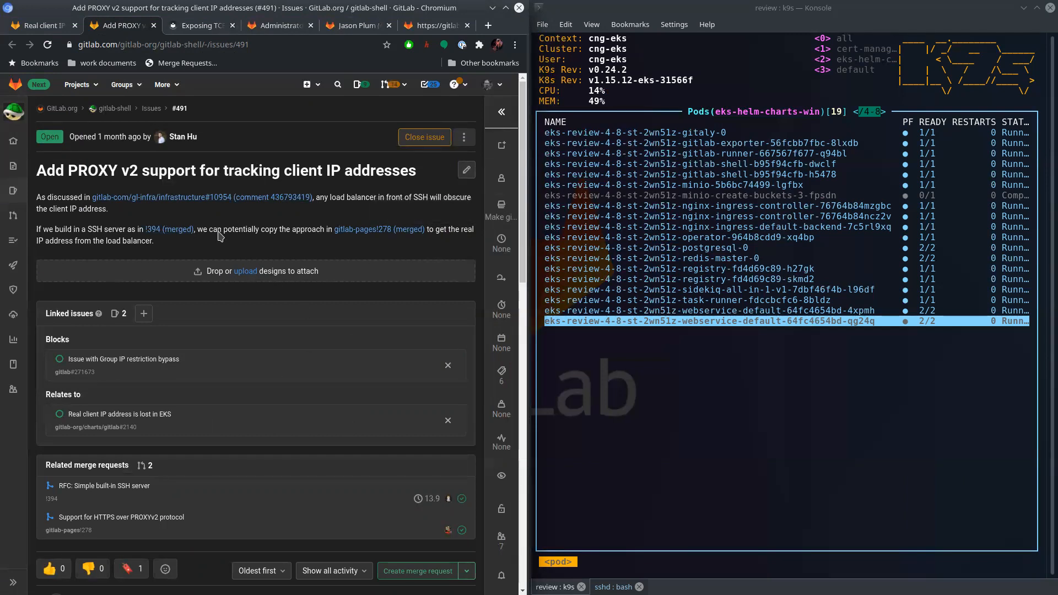
- Read the PROXY v2 support issue's linked items and discussion, and expand its details sidebar to see the assigned epic
{"action": "scroll", "coordinate": [257, 216], "scroll_direction": "down", "scroll_amount": 1}
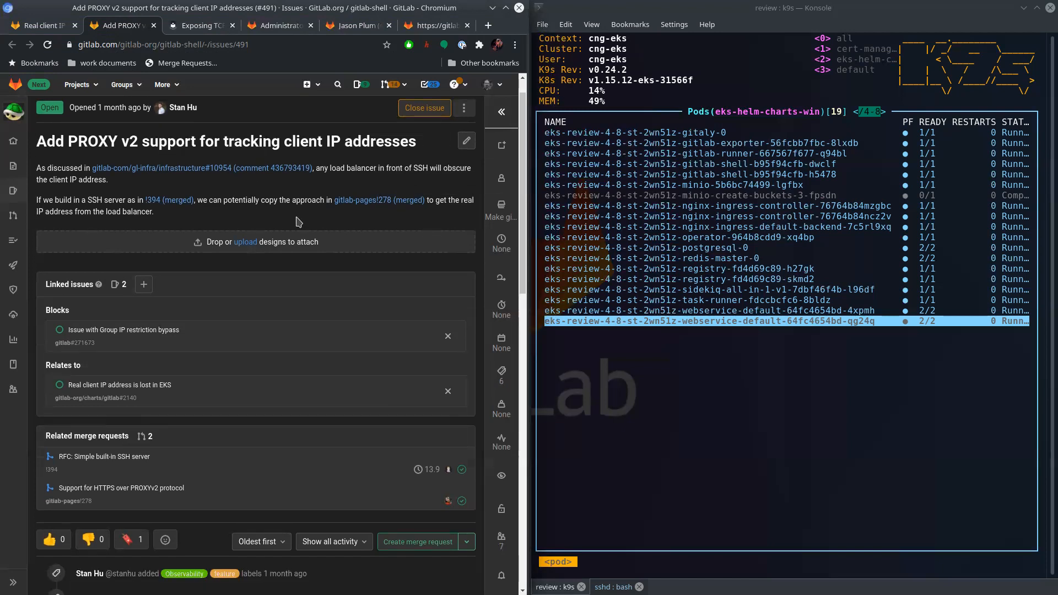
{"action": "scroll", "coordinate": [297, 222], "scroll_direction": "down", "scroll_amount": 2}
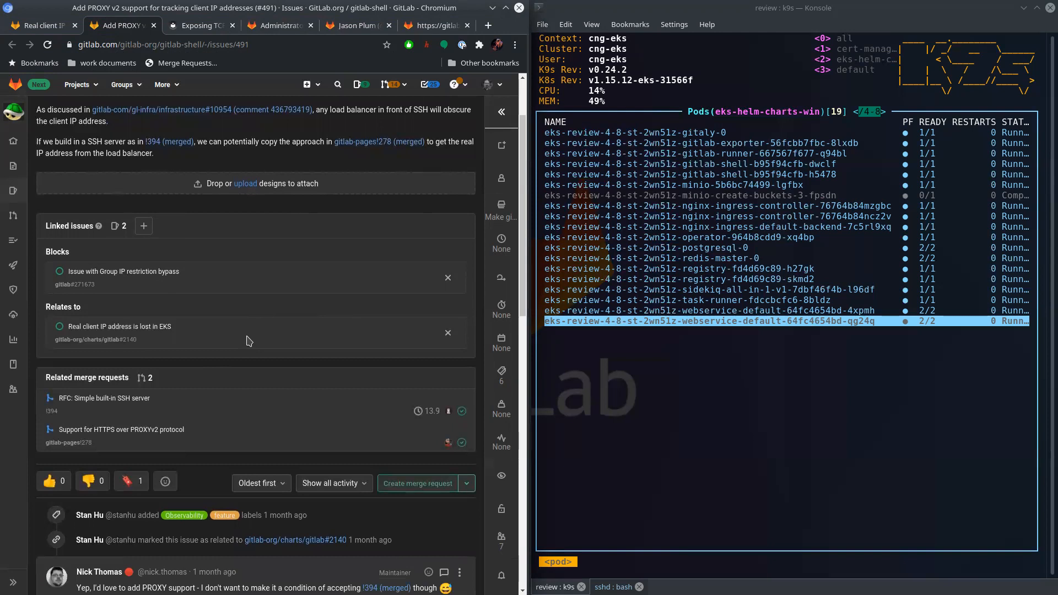
{"action": "scroll", "coordinate": [260, 424], "scroll_direction": "down", "scroll_amount": 5}
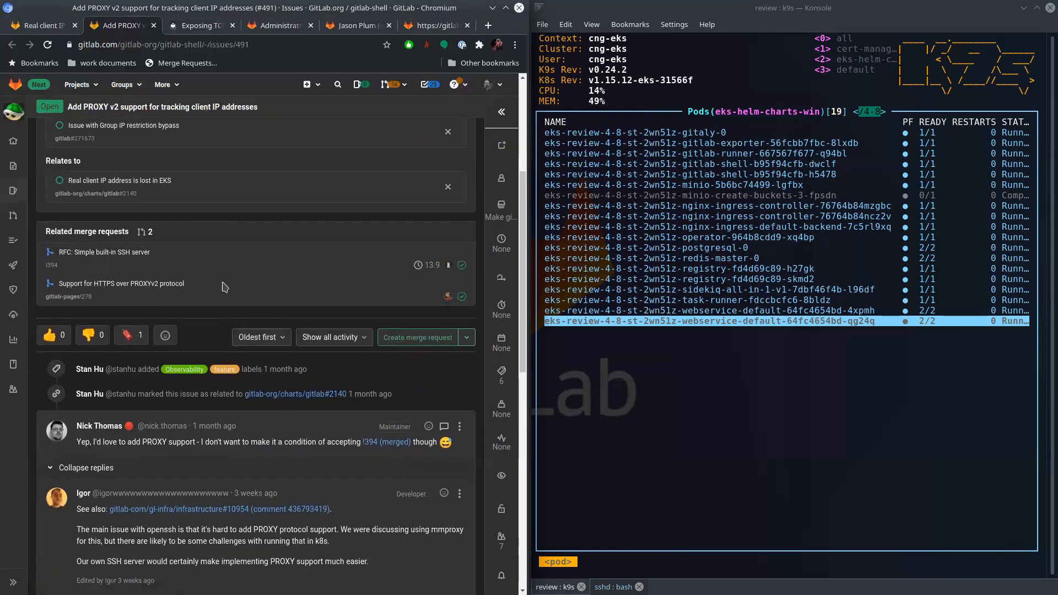
{"action": "scroll", "coordinate": [226, 283], "scroll_direction": "down", "scroll_amount": 4}
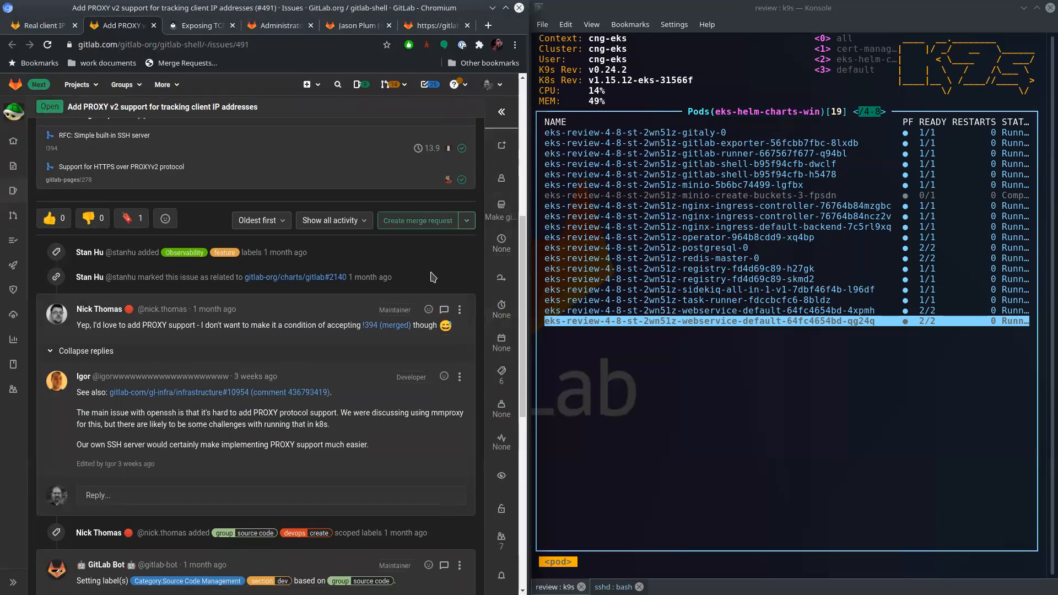
{"action": "scroll", "coordinate": [401, 406], "scroll_direction": "down", "scroll_amount": 2}
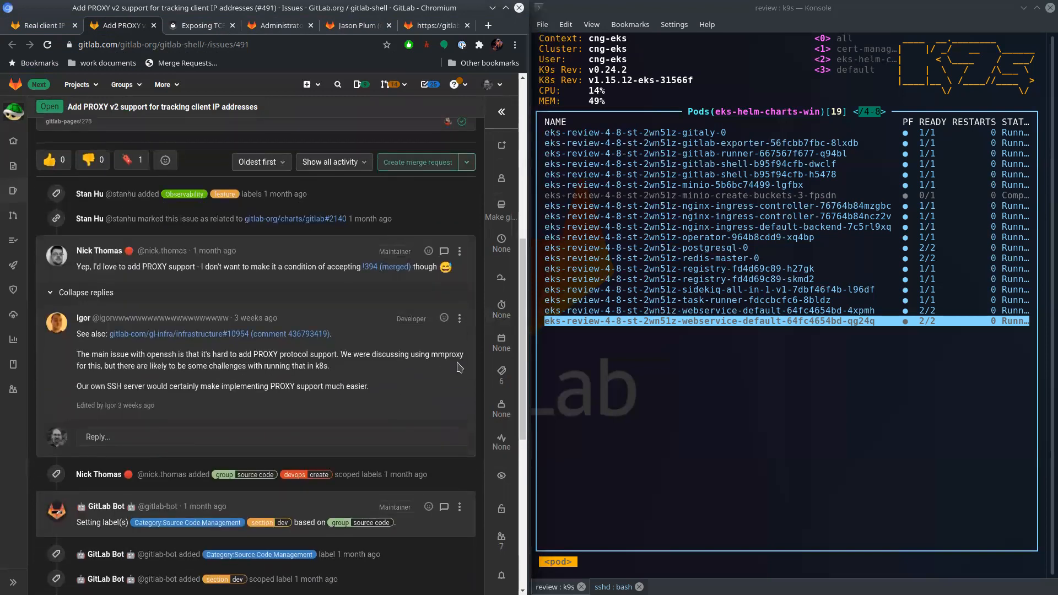
{"action": "scroll", "coordinate": [472, 347], "scroll_direction": "down", "scroll_amount": 4}
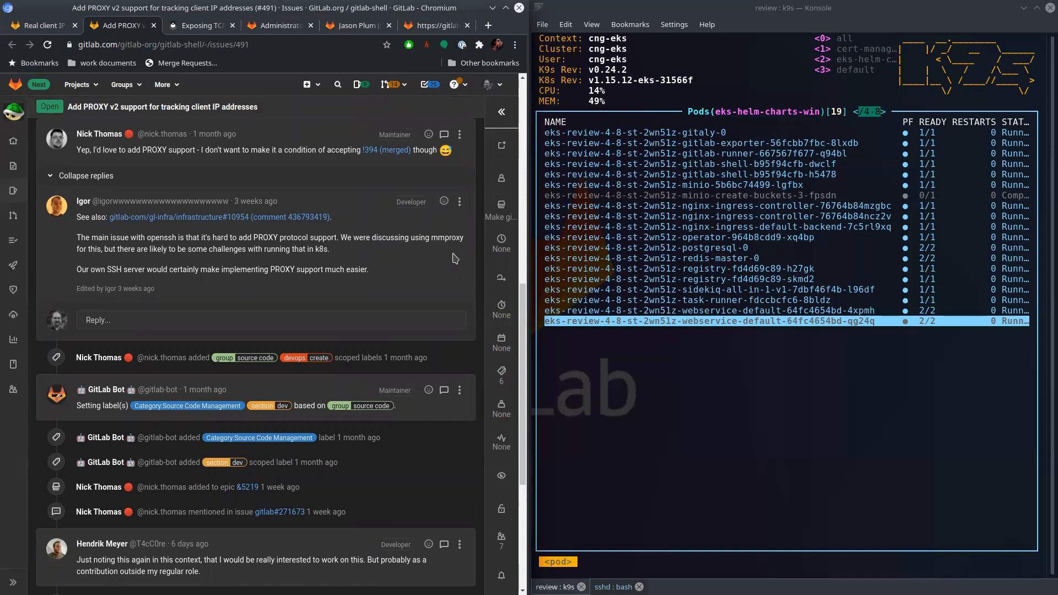
{"action": "scroll", "coordinate": [463, 259], "scroll_direction": "down", "scroll_amount": 5}
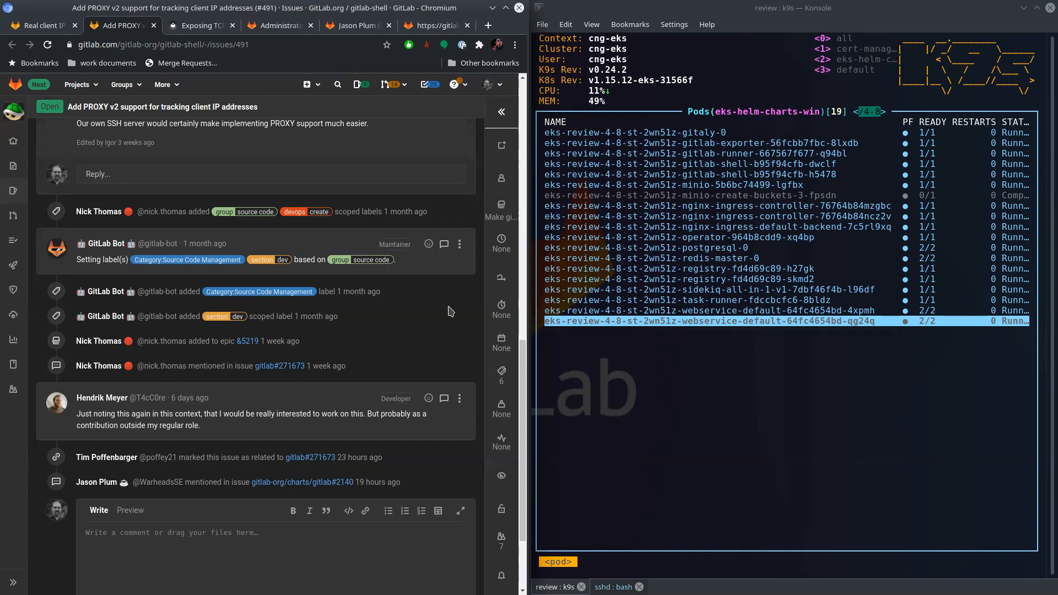
{"action": "left_click", "coordinate": [502, 216]}
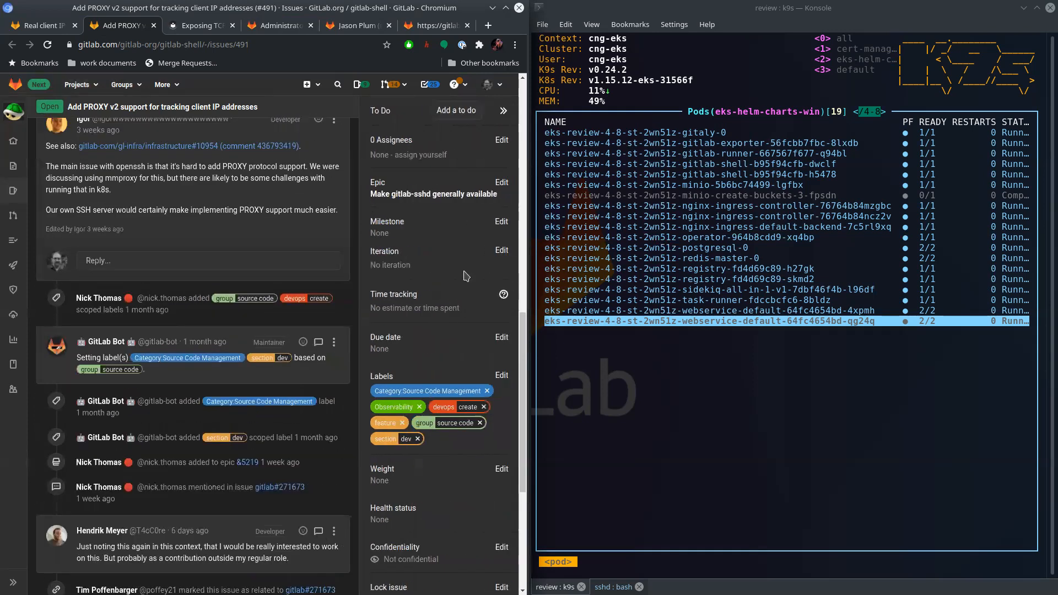
- Open the assigned epic "Make gitlab-sshd generally available" and look through its list of child issues
{"action": "left_click", "coordinate": [419, 193]}
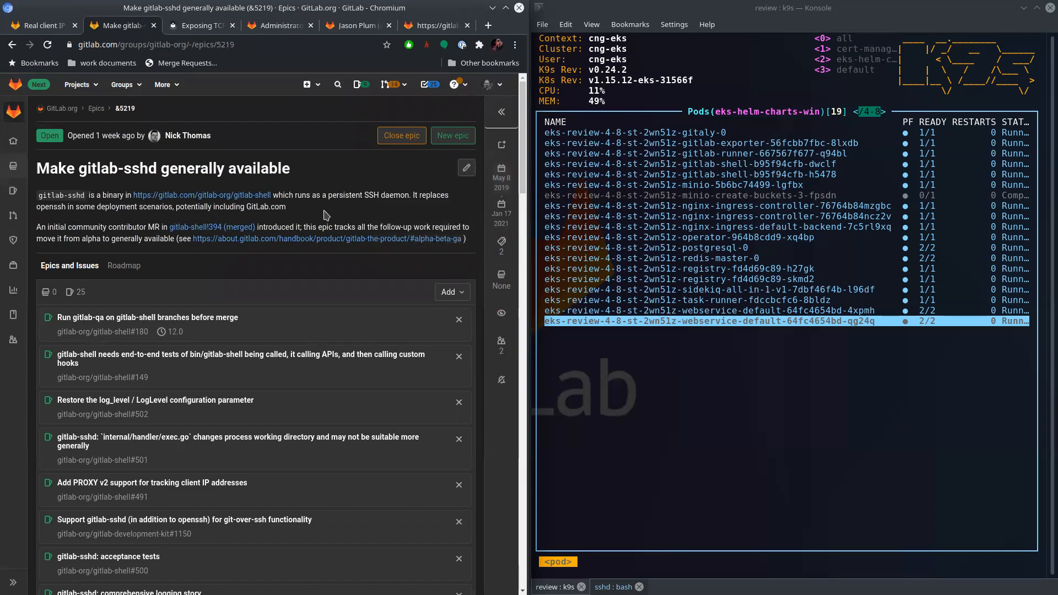
{"action": "scroll", "coordinate": [325, 216], "scroll_direction": "down", "scroll_amount": 5}
{"action": "scroll", "coordinate": [268, 419], "scroll_direction": "down", "scroll_amount": 10}
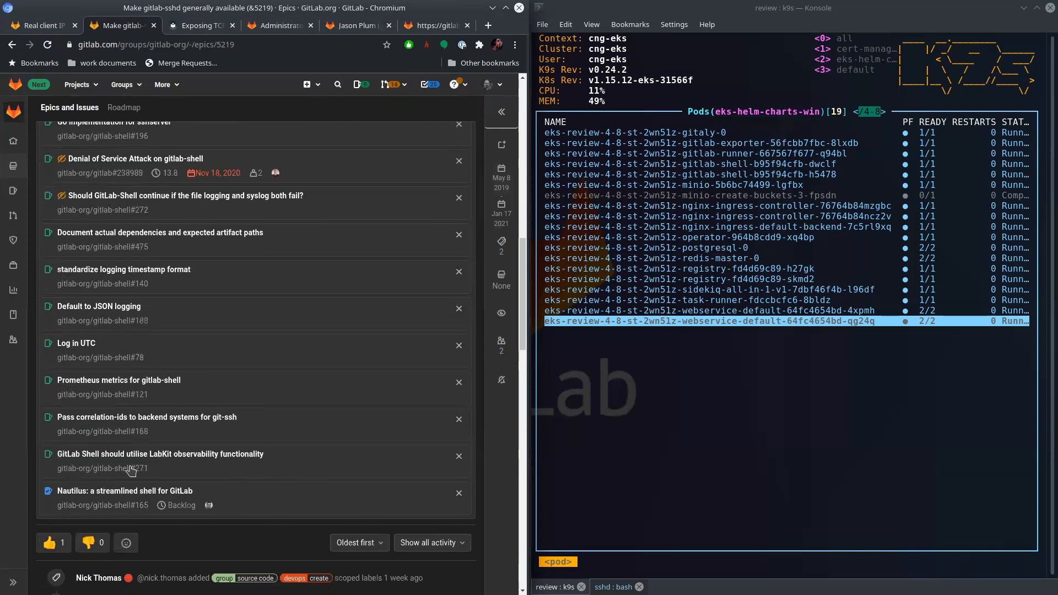
{"action": "scroll", "coordinate": [281, 370], "scroll_direction": "up", "scroll_amount": 5}
{"action": "scroll", "coordinate": [315, 417], "scroll_direction": "up", "scroll_amount": 5}
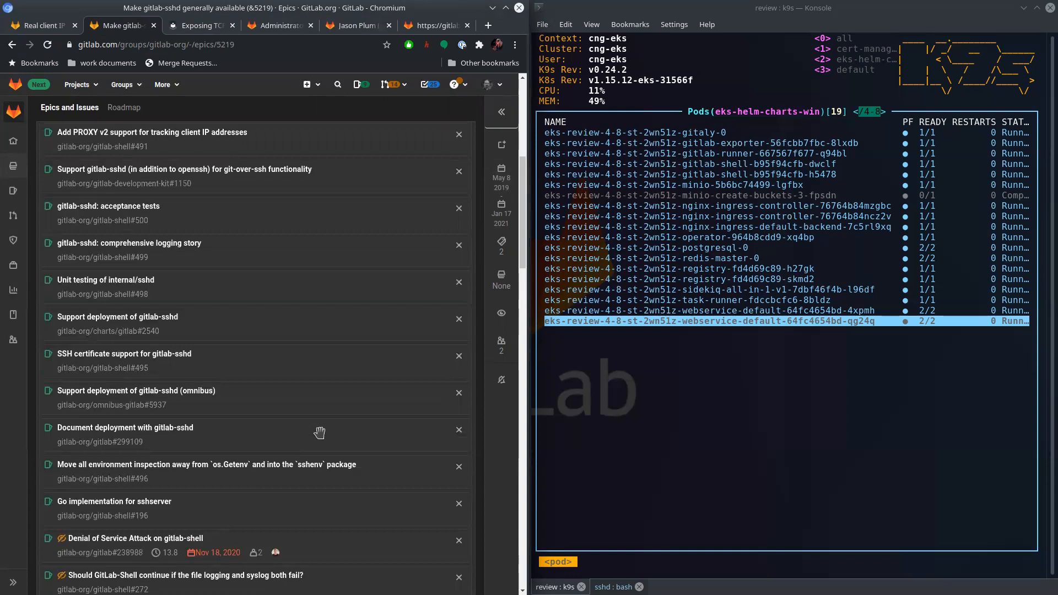
{"action": "scroll", "coordinate": [308, 402], "scroll_direction": "up", "scroll_amount": 2}
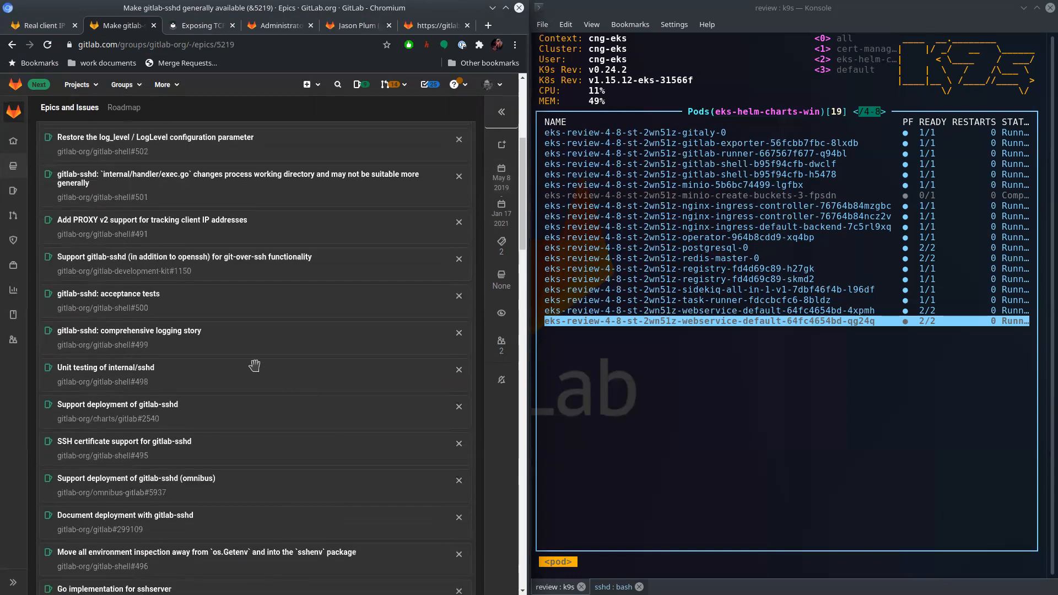
{"action": "scroll", "coordinate": [288, 338], "scroll_direction": "up", "scroll_amount": 1}
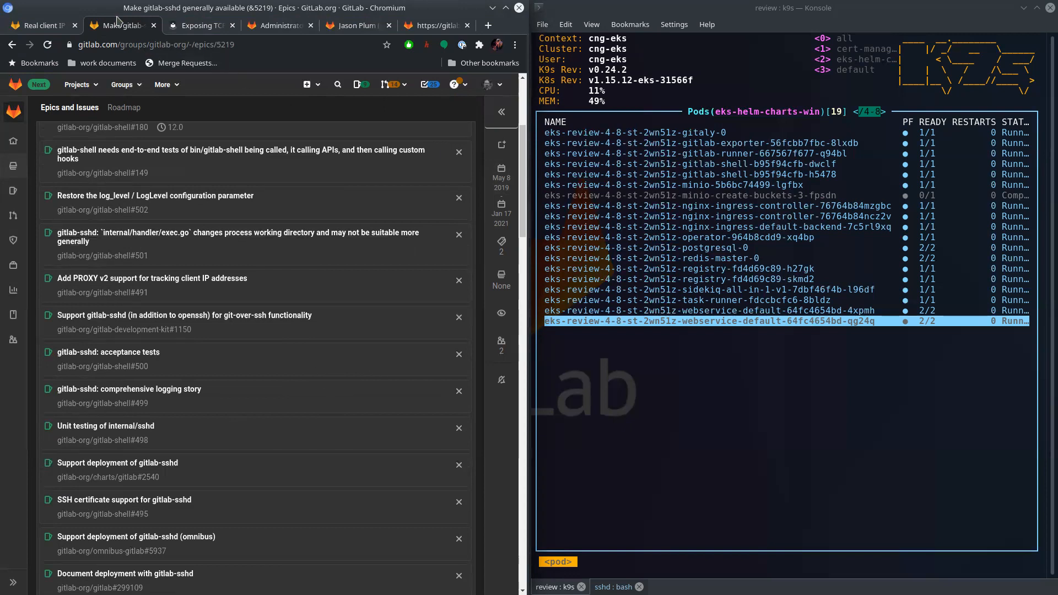
- Return to the EKS client IP issue and highlight the commenter's nginx-ingress config, service annotation and port 22 PROXY configmap snippets in turn
{"action": "left_click", "coordinate": [39, 28]}
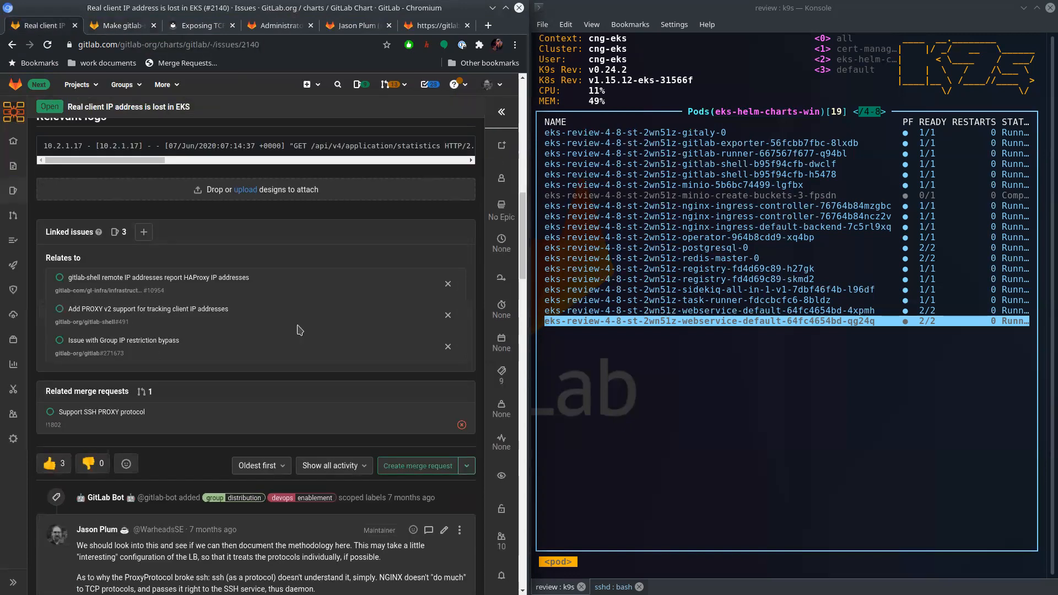
{"action": "scroll", "coordinate": [264, 361], "scroll_direction": "up", "scroll_amount": 3}
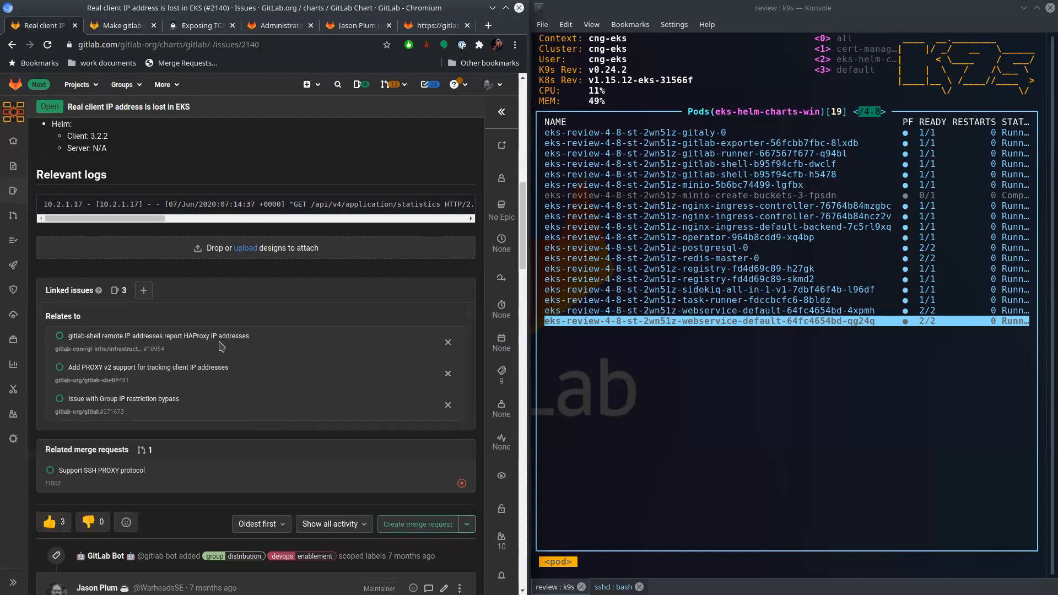
{"action": "scroll", "coordinate": [226, 352], "scroll_direction": "down", "scroll_amount": 10}
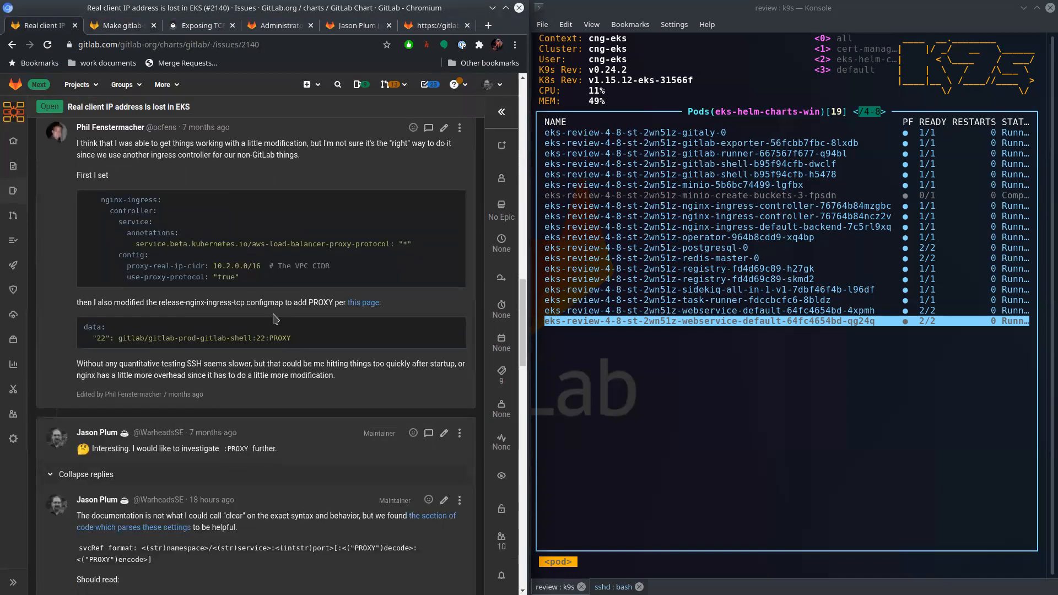
{"action": "left_click_drag", "start_coordinate": [304, 342], "coordinate": [75, 341]}
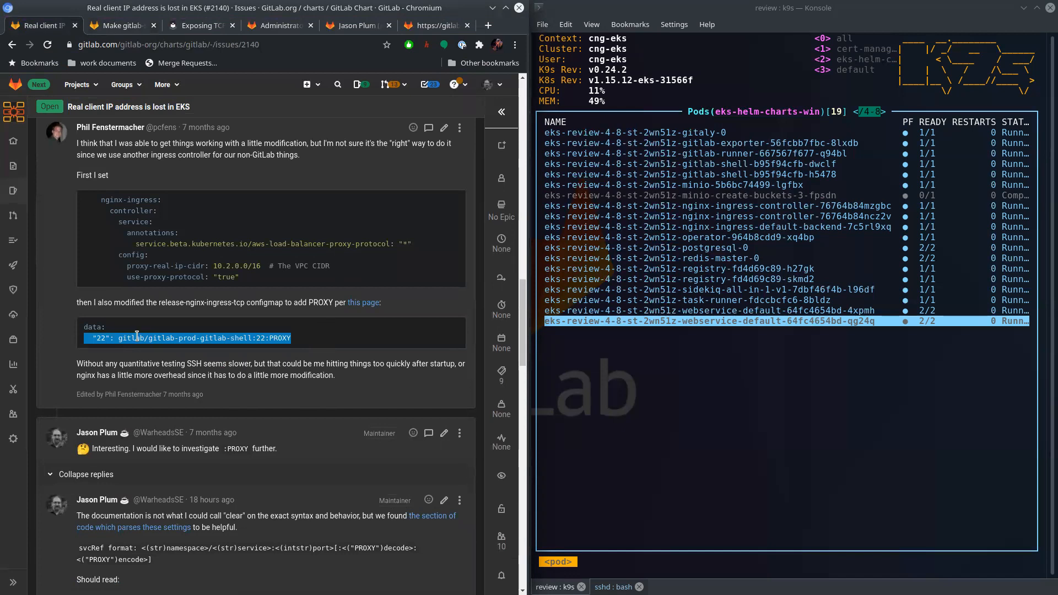
{"action": "left_click_drag", "start_coordinate": [118, 254], "coordinate": [267, 282]}
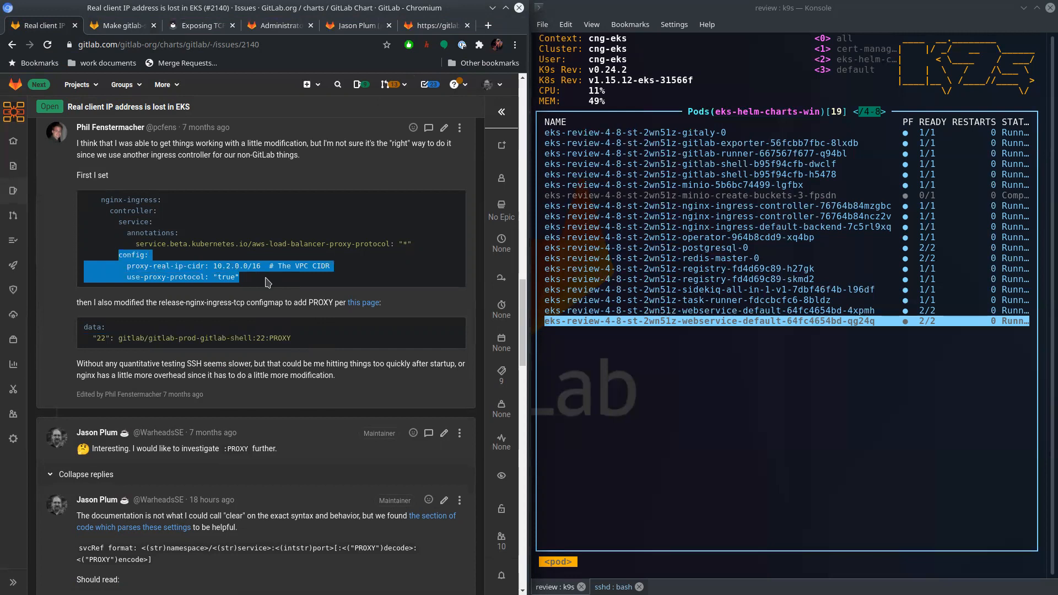
{"action": "left_click_drag", "start_coordinate": [411, 245], "coordinate": [120, 218]}
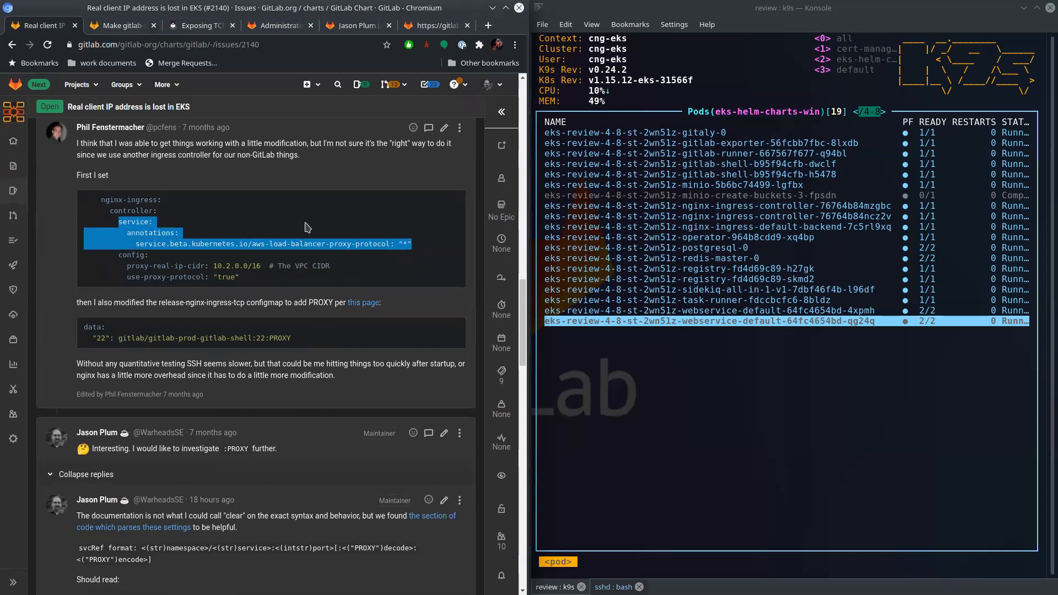
{"action": "left_click_drag", "start_coordinate": [296, 343], "coordinate": [71, 331]}
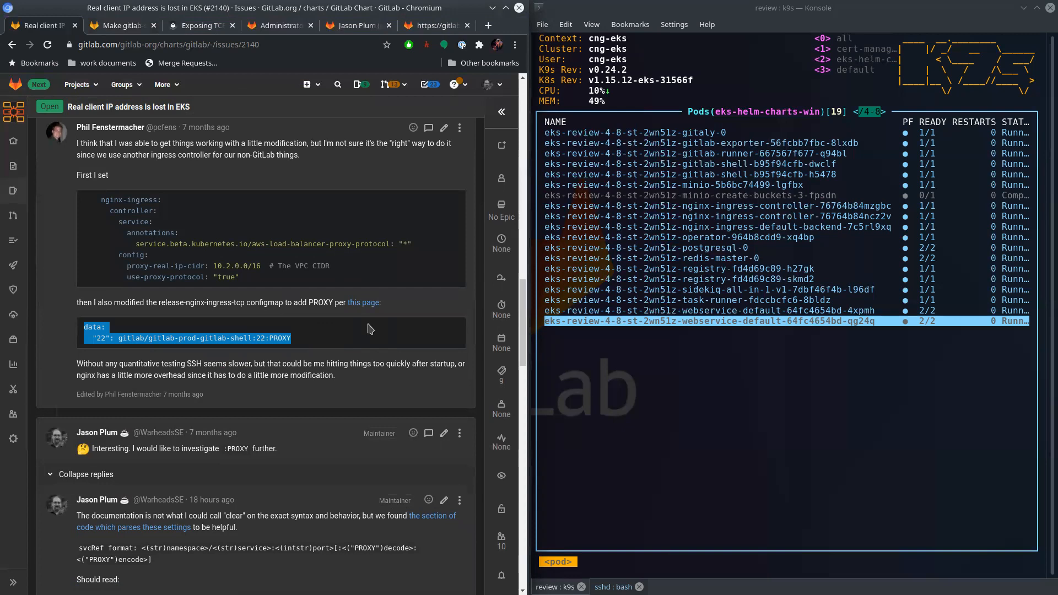
{"action": "left_click", "coordinate": [338, 329]}
- Open the related merge request "Support SSH PROXY protocol" in a new browser tab, view it, and switch focus to the k9s terminal
{"action": "scroll", "coordinate": [236, 336], "scroll_direction": "up", "scroll_amount": 7}
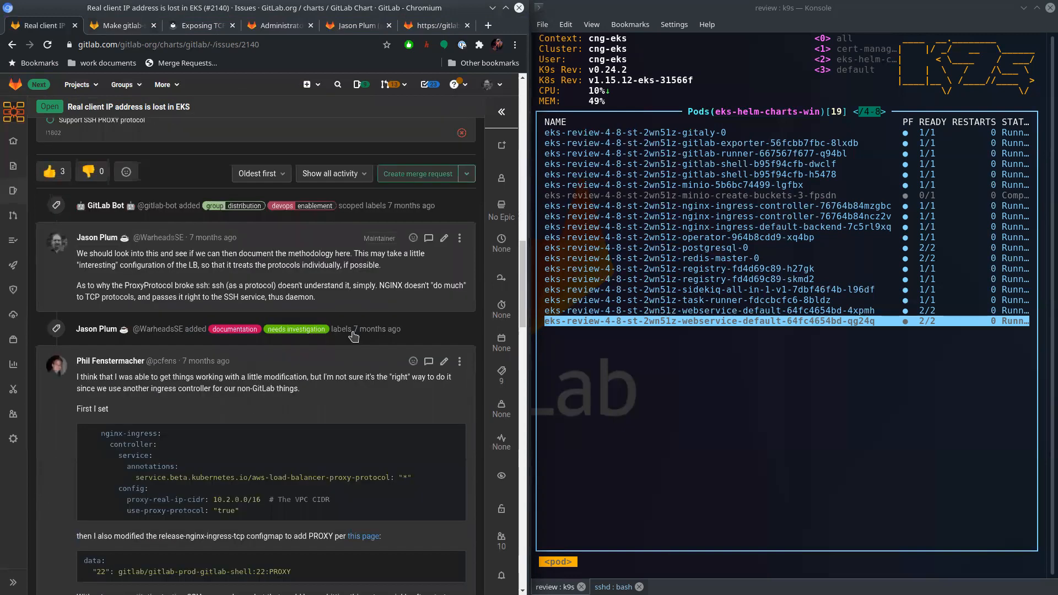
{"action": "right_click", "coordinate": [141, 298]}
{"action": "left_click", "coordinate": [182, 305]}
{"action": "left_click", "coordinate": [174, 26]}
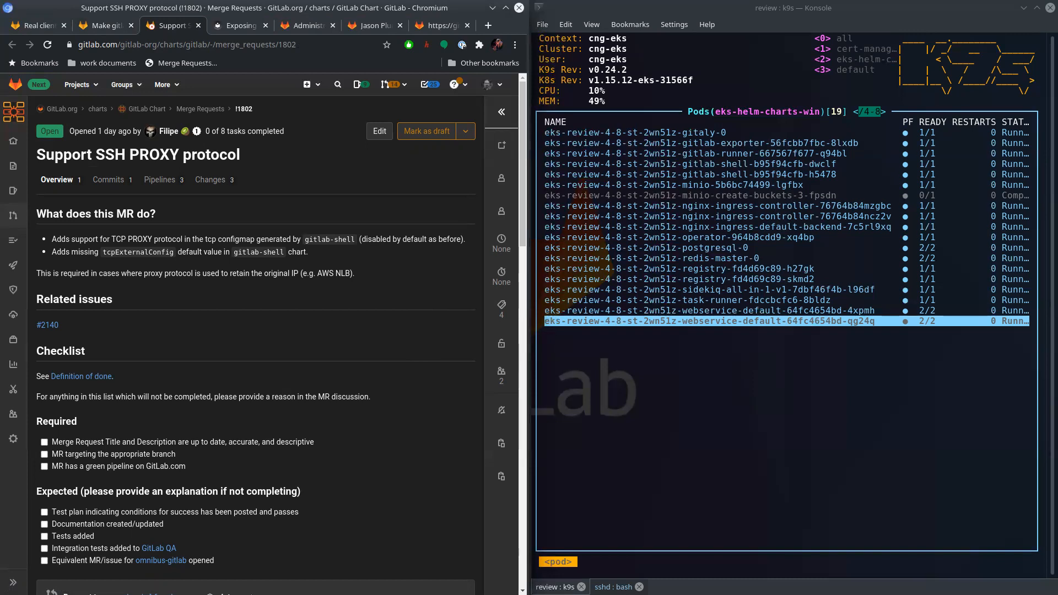
{"action": "left_click", "coordinate": [838, 418]}
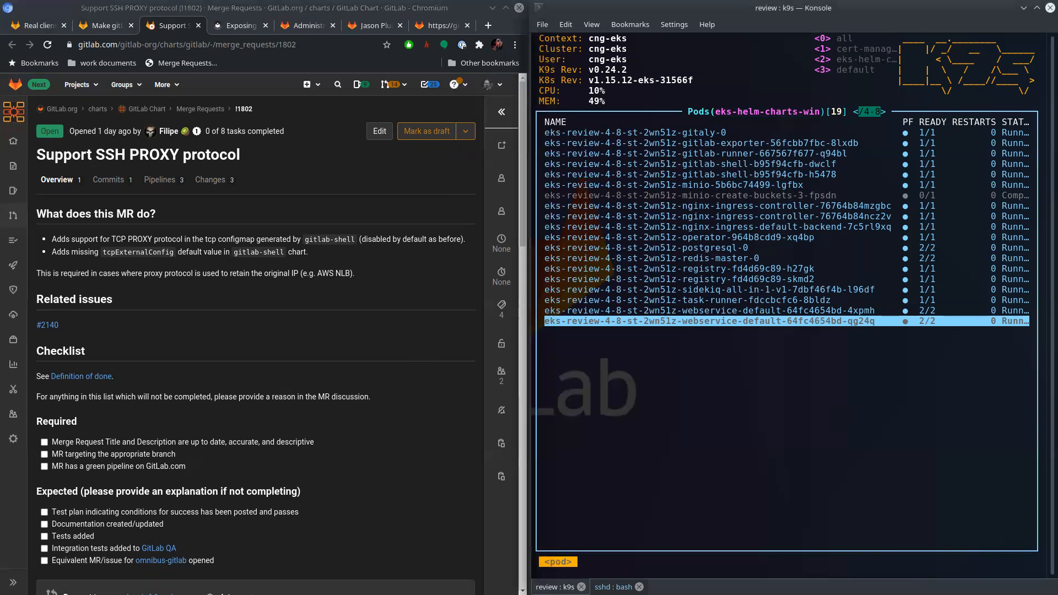